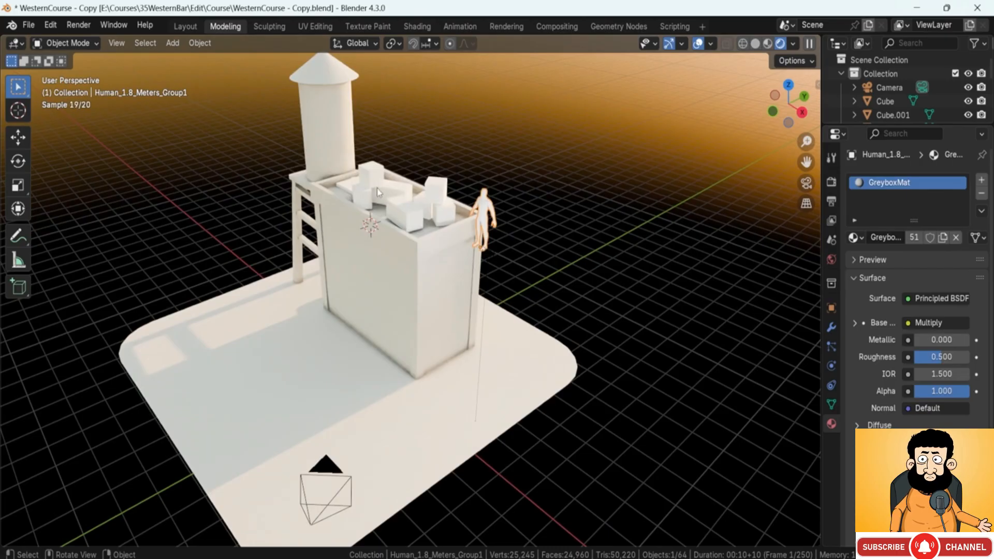
pyautogui.moveTo(378, 193); pyautogui.dragTo(363, 254, button='middle')
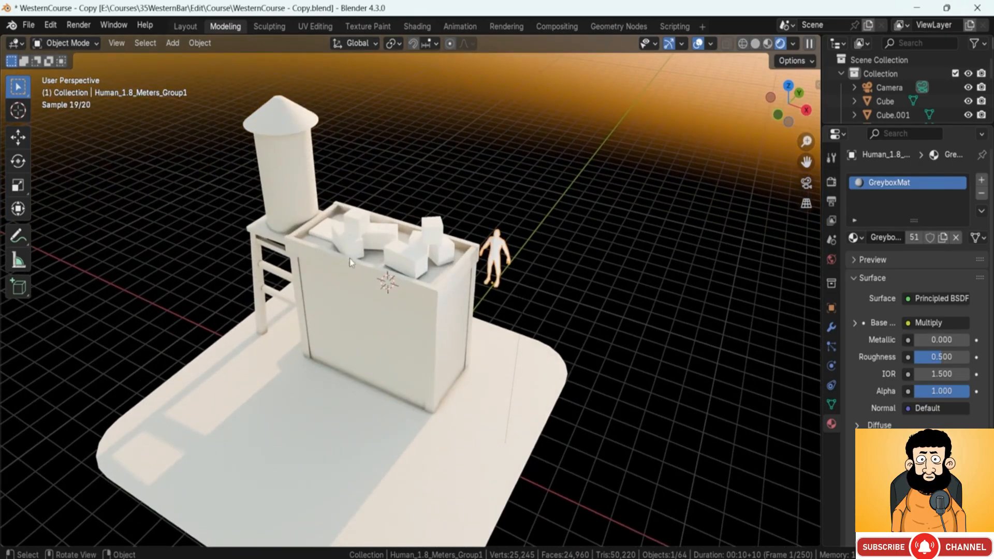
pyautogui.moveTo(491, 267); pyautogui.dragTo(387, 361, button='middle')
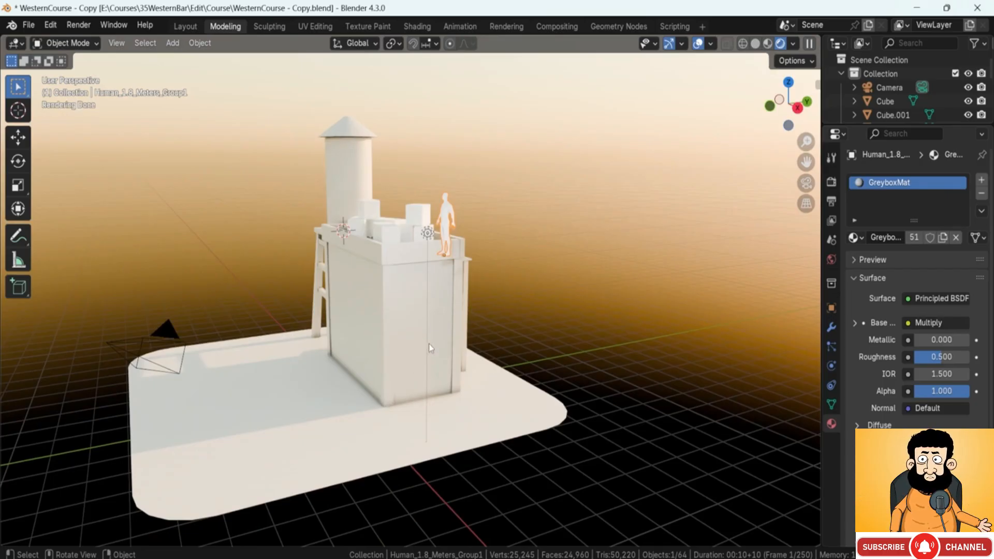
pyautogui.moveTo(430, 344); pyautogui.dragTo(390, 343, button='middle')
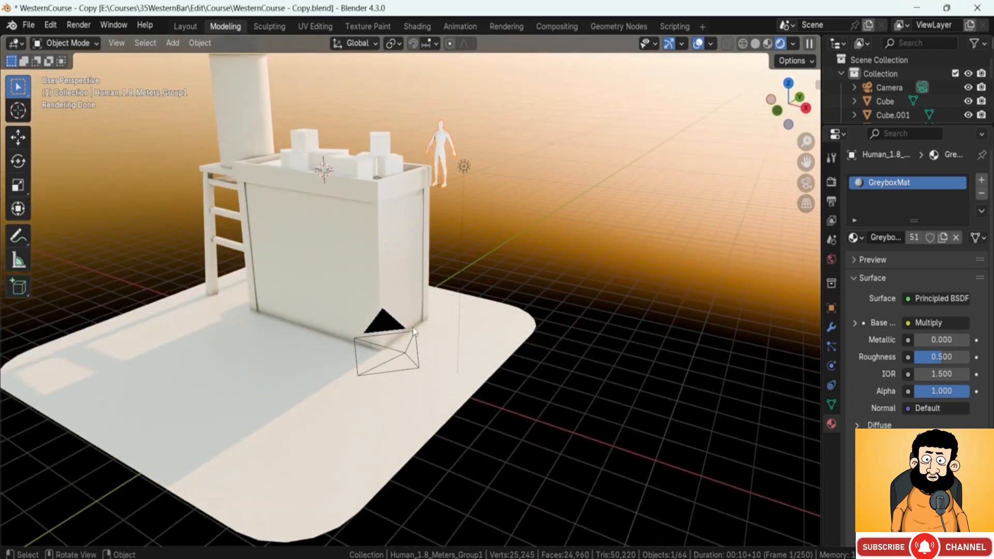
pyautogui.moveTo(418, 328); pyautogui.dragTo(436, 336, button='middle')
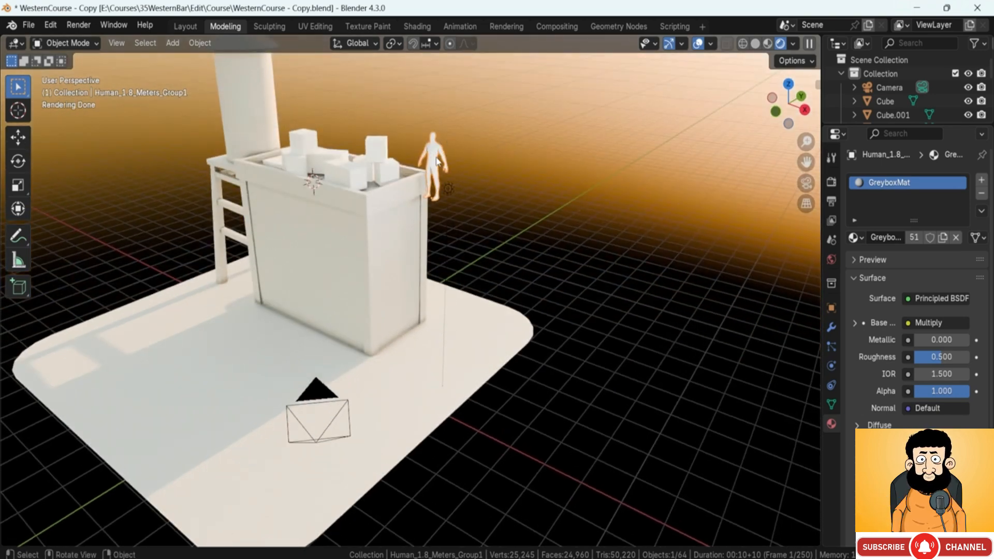
pyautogui.moveTo(440, 161)
pyautogui.mouseDown(button='middle')
pyautogui.moveTo(454, 201)
pyautogui.moveTo(436, 166)
pyautogui.mouseUp(button='middle')
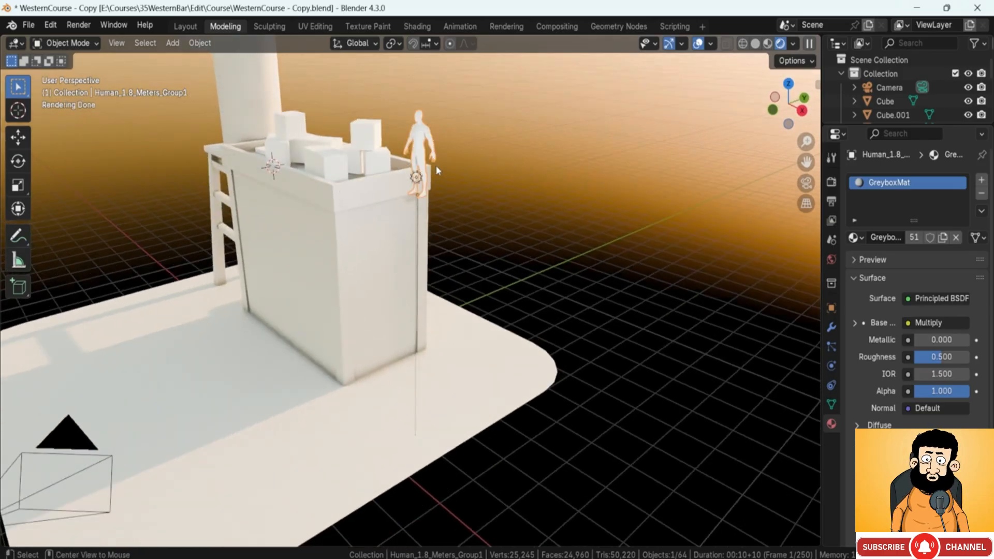
pyautogui.hotkey('alt', 'g')
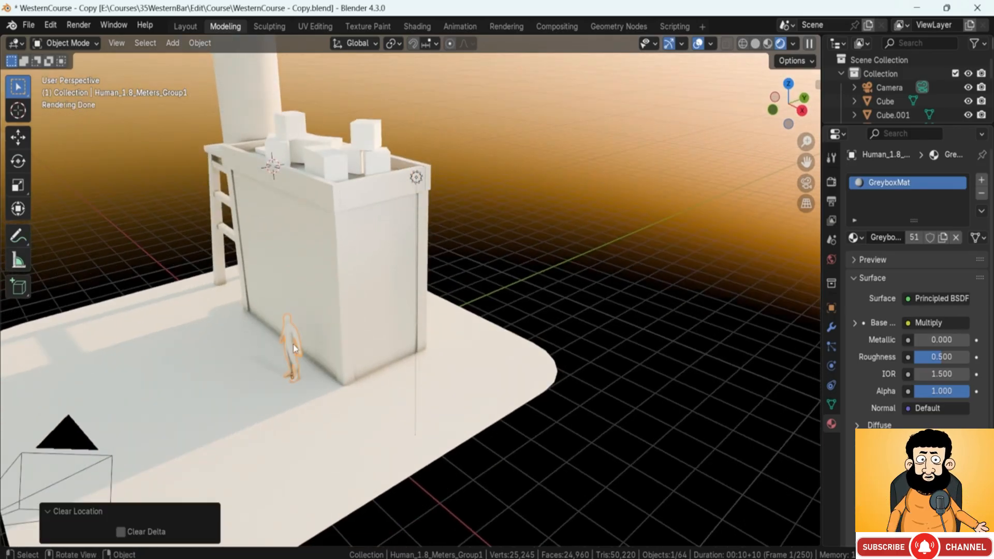
pyautogui.hotkey('ctrl', 'z')
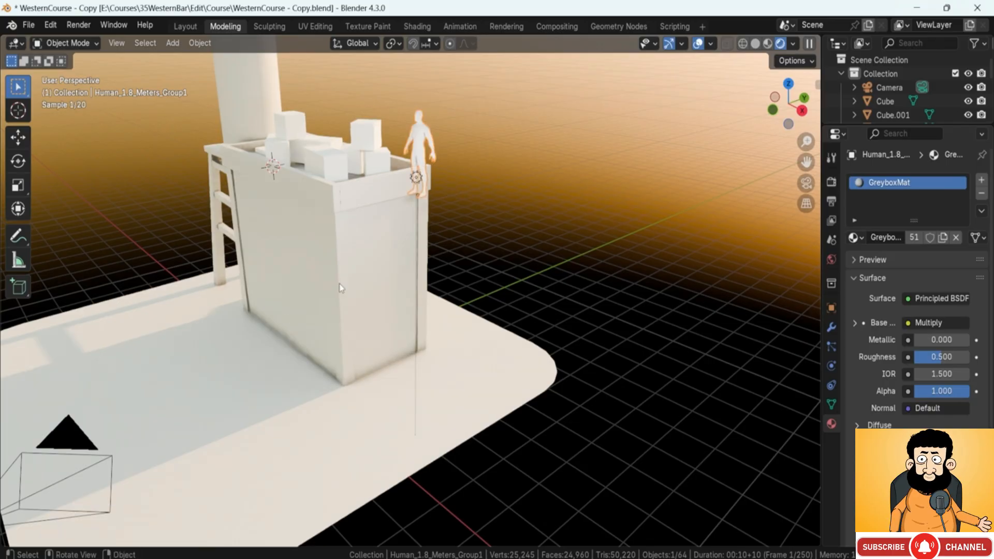
pyautogui.keyDown('shift'); pyautogui.moveTo(421, 141); pyautogui.dragTo(425, 174, button='middle'); pyautogui.keyUp('shift')
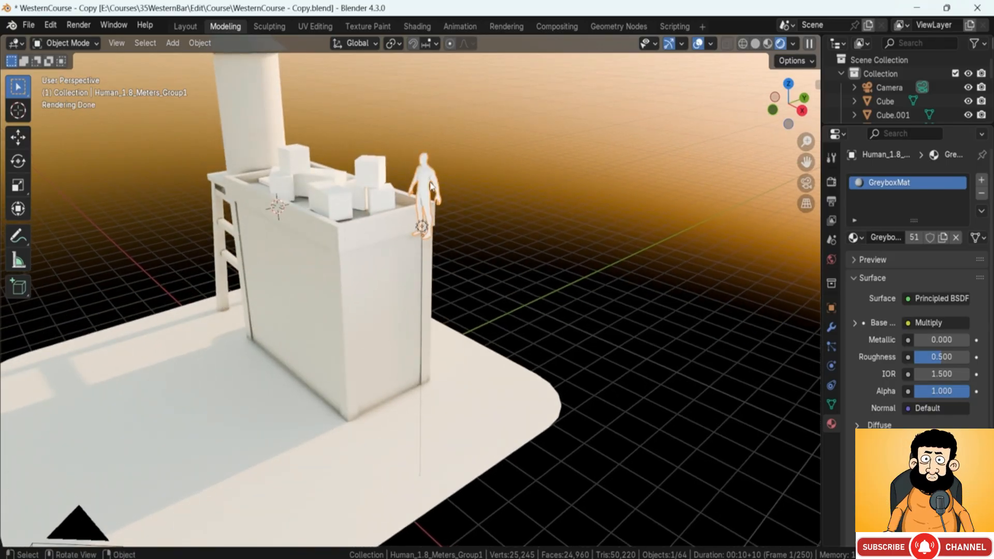
pyautogui.hotkey('ctrl', 'a')
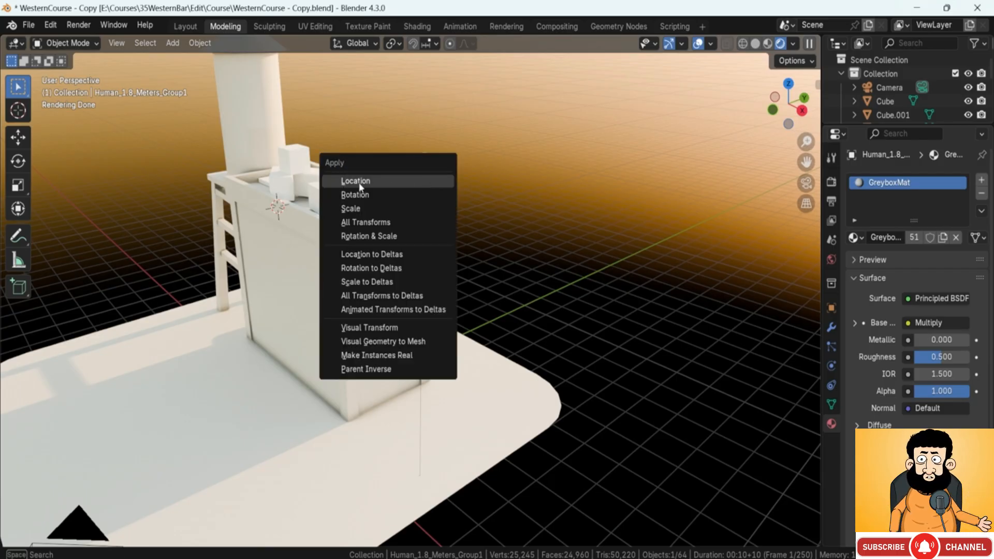
pyautogui.moveTo(438, 201); pyautogui.dragTo(458, 202, button='middle')
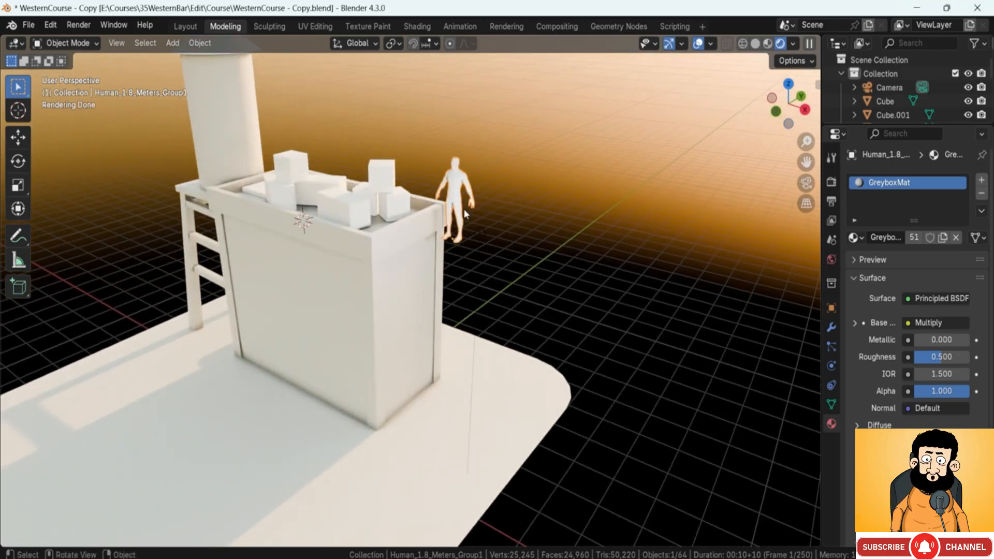
# - Display the transform values of the human reference figure and clear its location to the world origin
pyautogui.press('n')
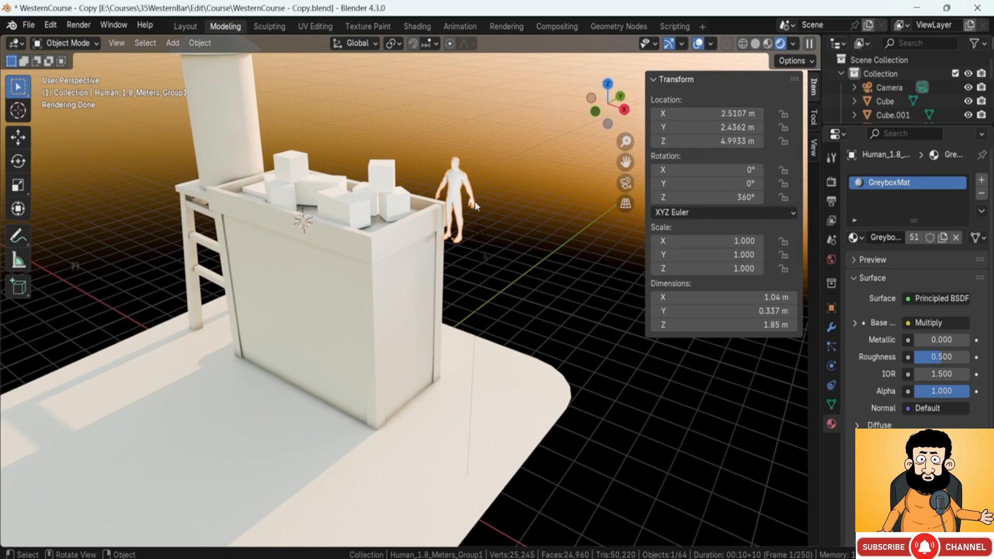
pyautogui.moveTo(522, 228); pyautogui.dragTo(514, 226, button='middle')
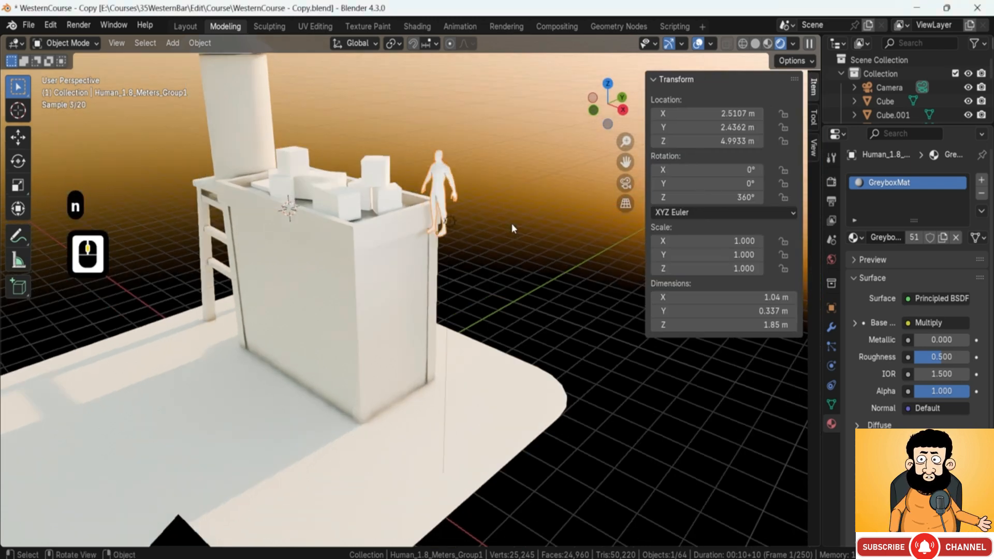
pyautogui.press('n')
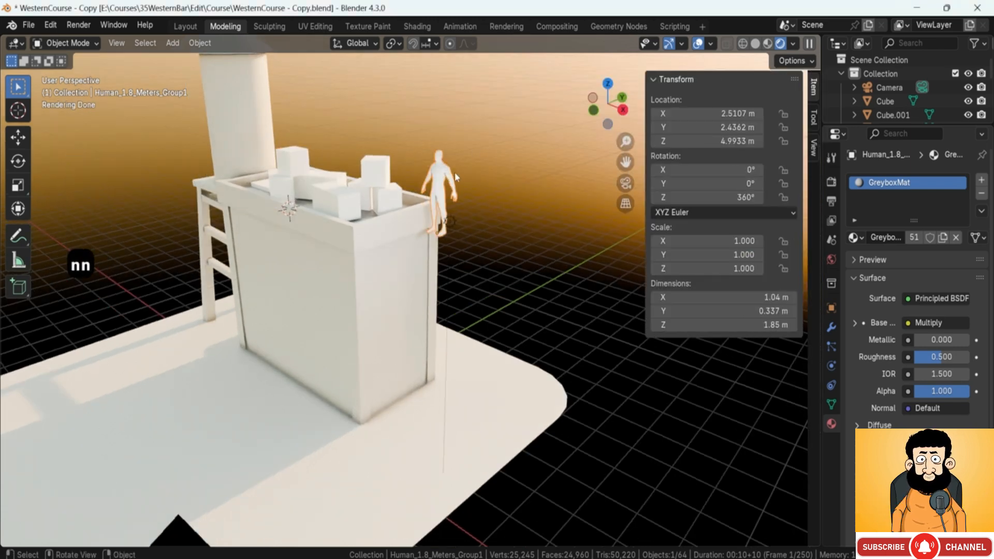
pyautogui.moveTo(455, 172); pyautogui.dragTo(476, 192, button='middle')
pyautogui.scroll(2, 475, 191)
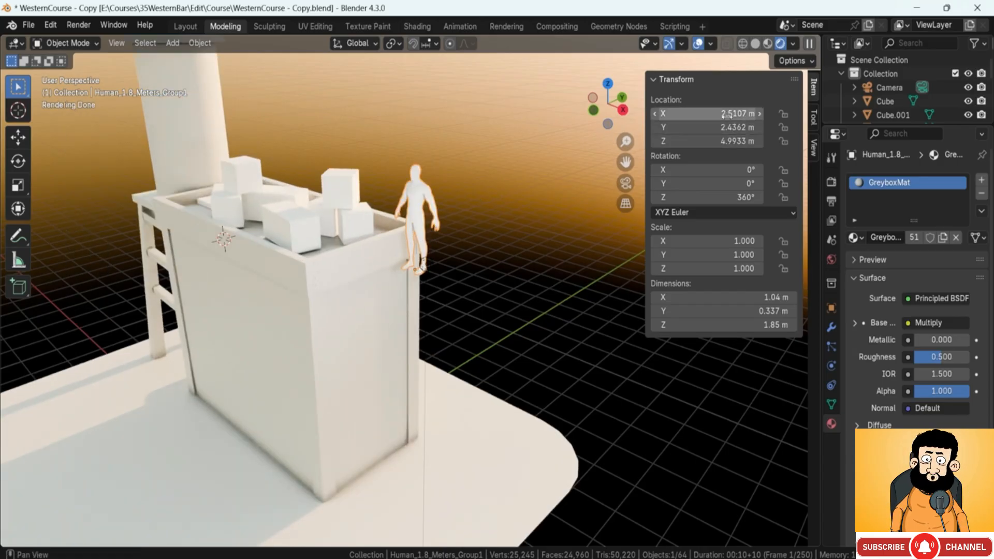
pyautogui.moveTo(496, 225); pyautogui.dragTo(492, 262, button='middle')
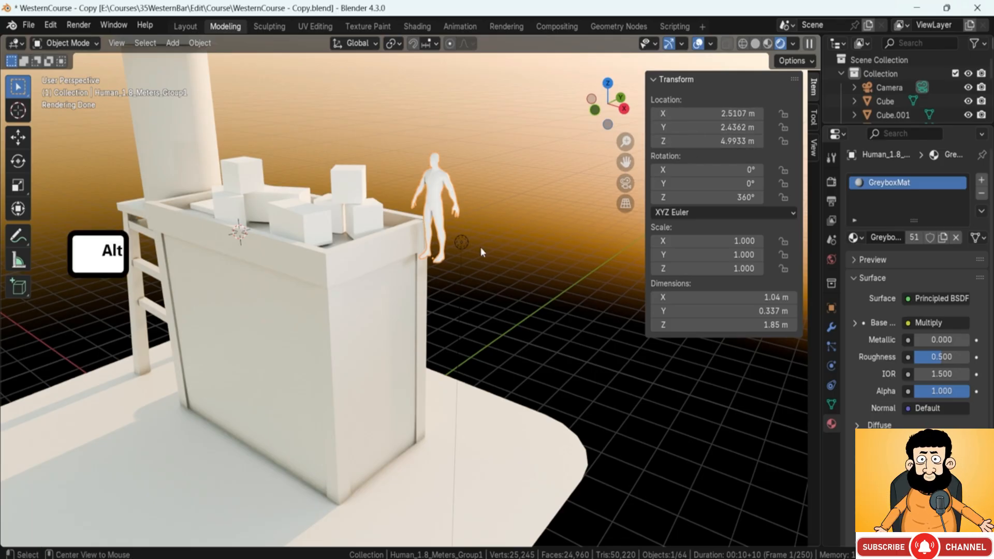
pyautogui.hotkey('alt', 'g')
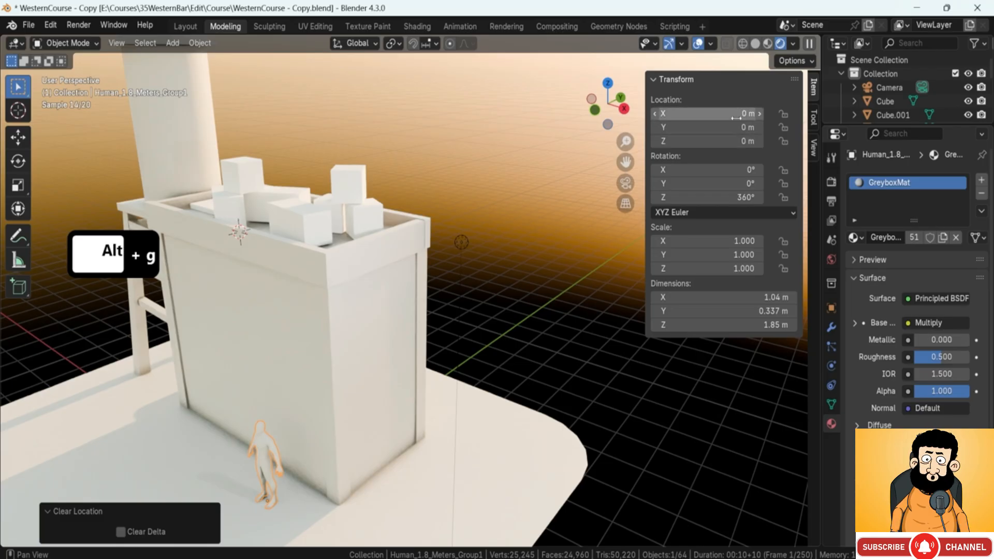
pyautogui.keyDown('shift'); pyautogui.moveTo(435, 326); pyautogui.dragTo(464, 228, button='middle'); pyautogui.keyUp('shift')
pyautogui.scroll(2, 361, 290)
pyautogui.moveTo(361, 290); pyautogui.dragTo(394, 274, button='middle')
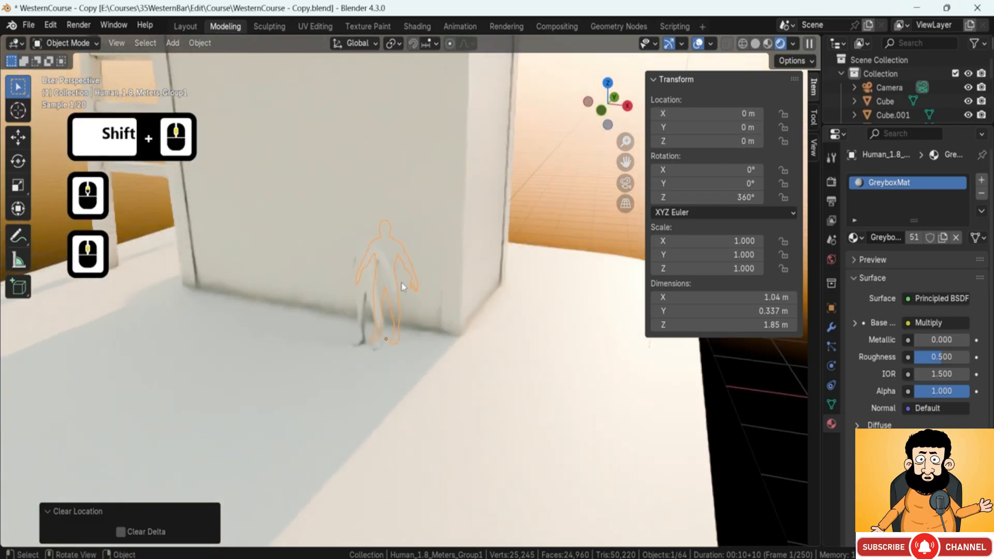
pyautogui.press('g')
pyautogui.click(560, 126)
pyautogui.keyDown('shift'); pyautogui.moveTo(560, 125); pyautogui.dragTo(390, 243, button='middle'); pyautogui.keyUp('shift')
pyautogui.hotkey('ctrl', 'z')
# - Hide the transform values and move the human figure about 4.18 m along the global X axis, in front of the building
pyautogui.press('n')
pyautogui.press('n')
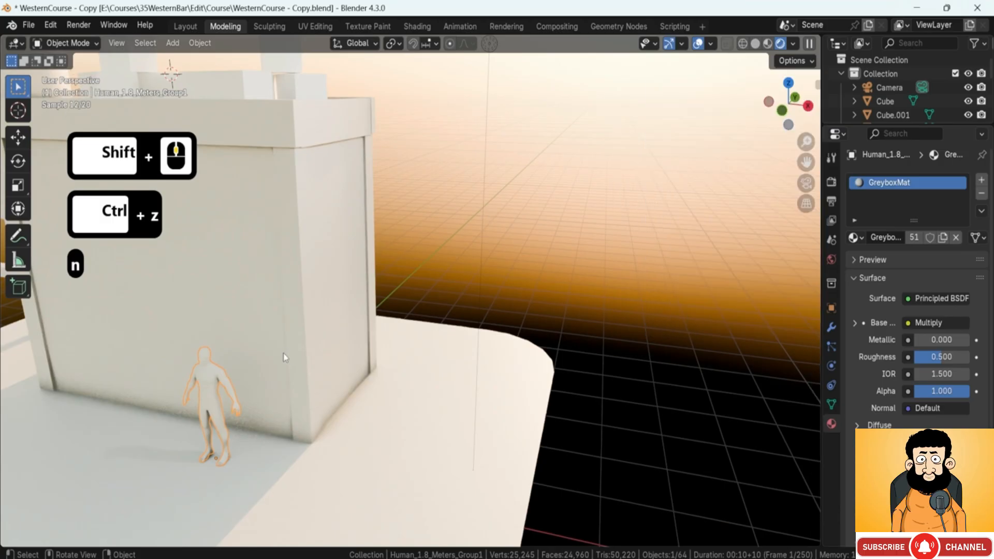
pyautogui.scroll(-2, 286, 357)
pyautogui.keyDown('shift'); pyautogui.moveTo(352, 371); pyautogui.dragTo(357, 344, button='middle'); pyautogui.keyUp('shift')
pyautogui.press('g')
pyautogui.press('x')
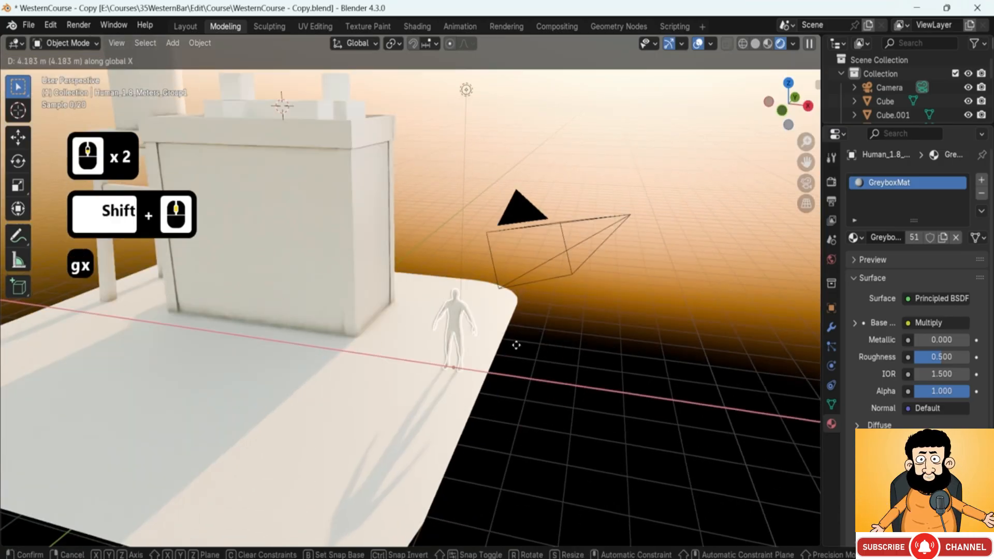
pyautogui.click(515, 344)
pyautogui.moveTo(515, 344); pyautogui.dragTo(379, 362, button='middle')
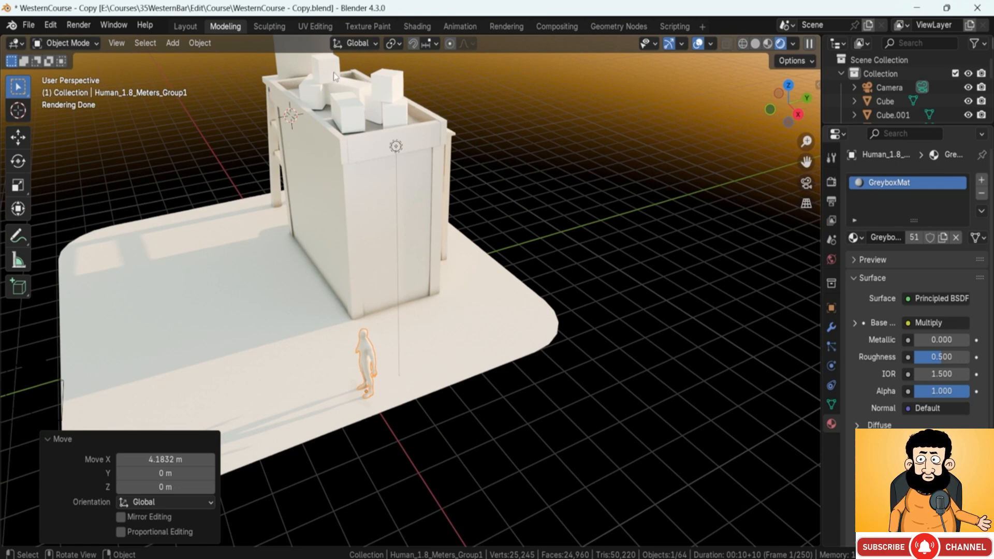
# - In the Shading workspace, show the world's shader nodes and set the Nishita sky's sun rotation to 129°
pyautogui.click(412, 27)
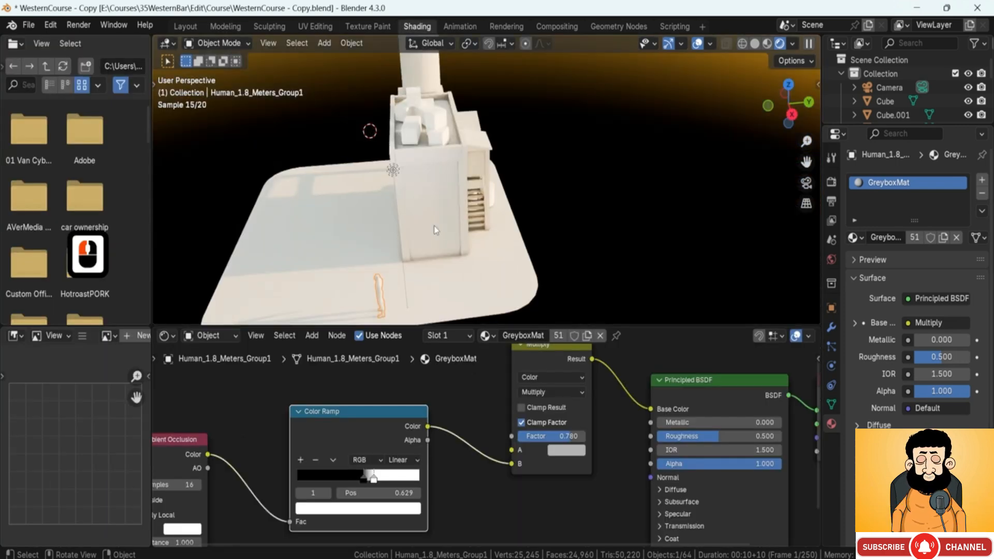
pyautogui.scroll(-3, 249, 487)
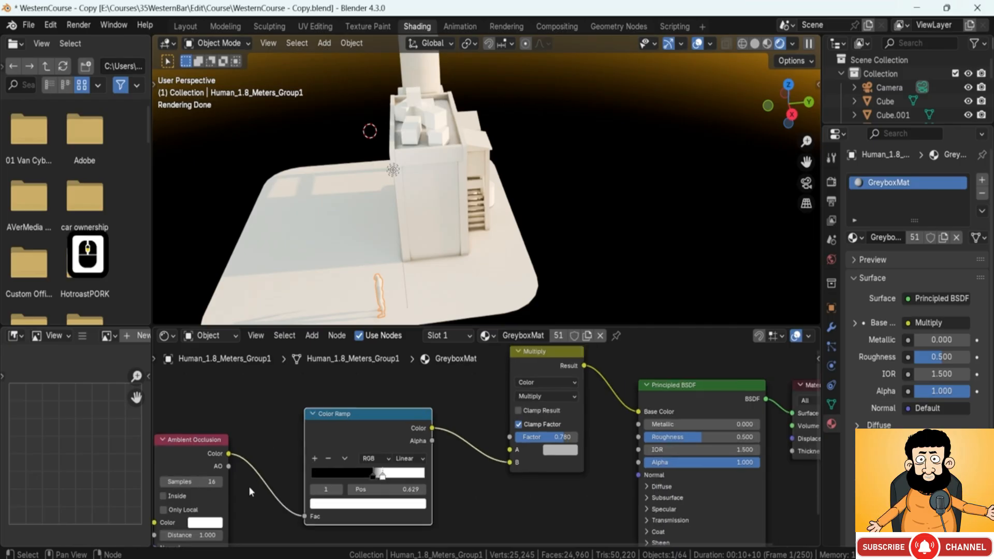
pyautogui.click(238, 335)
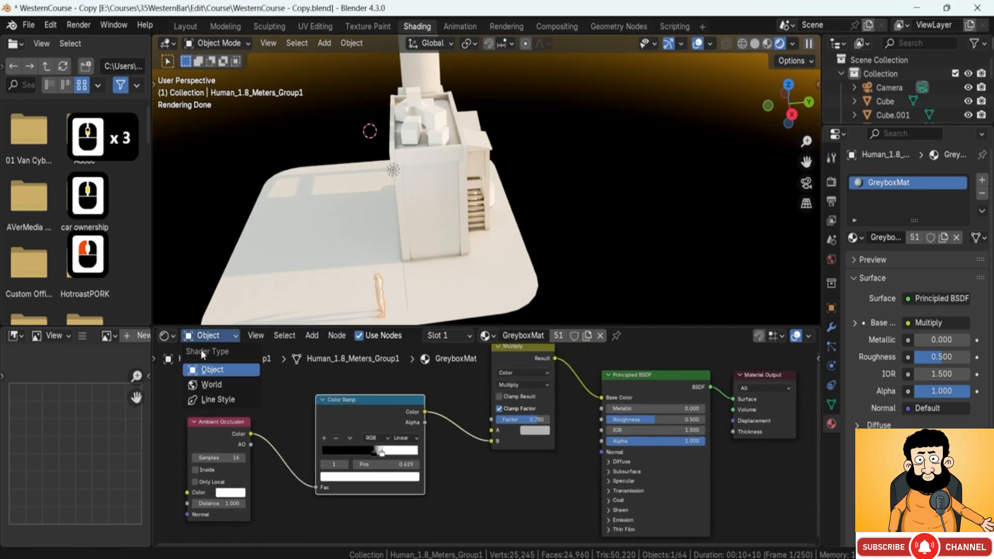
pyautogui.click(211, 384)
pyautogui.moveTo(529, 440); pyautogui.dragTo(392, 439, button='middle')
pyautogui.scroll(3, 389, 439)
pyautogui.moveTo(394, 423); pyautogui.dragTo(476, 423)
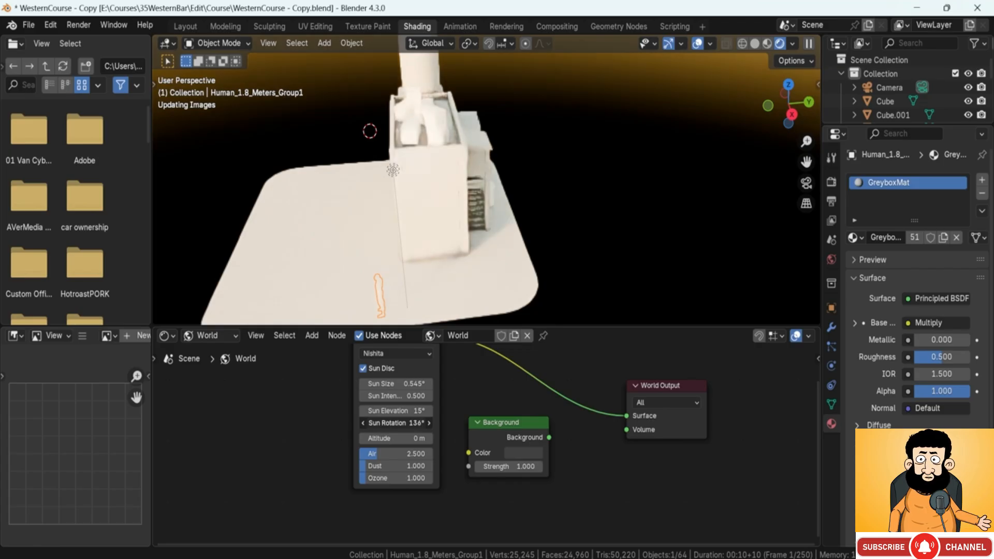
pyautogui.moveTo(386, 227); pyautogui.dragTo(421, 201, button='middle')
pyautogui.scroll(2, 421, 201)
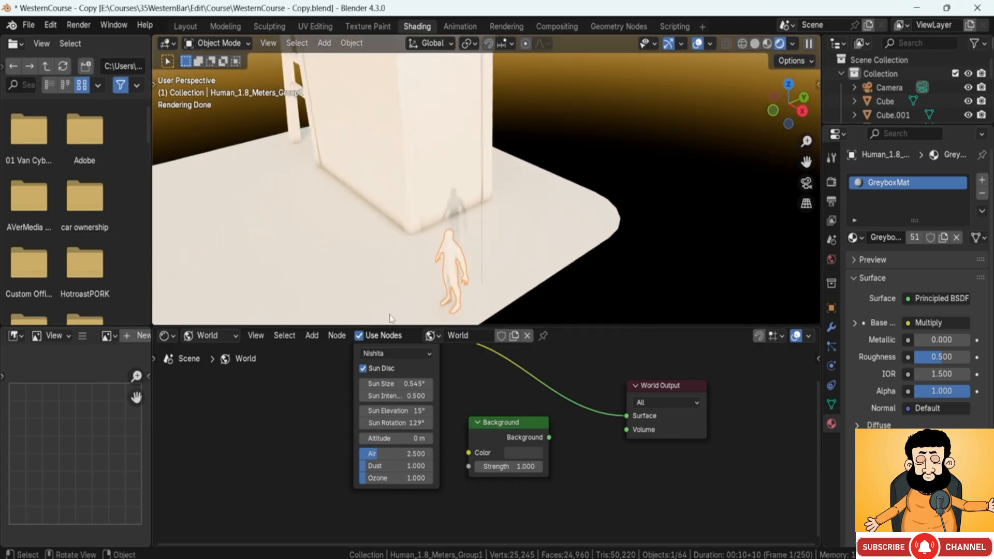
# - Return to the Modeling workspace in Object Mode, deselect the human figure and switch the viewport to Material Preview shading
pyautogui.click(225, 27)
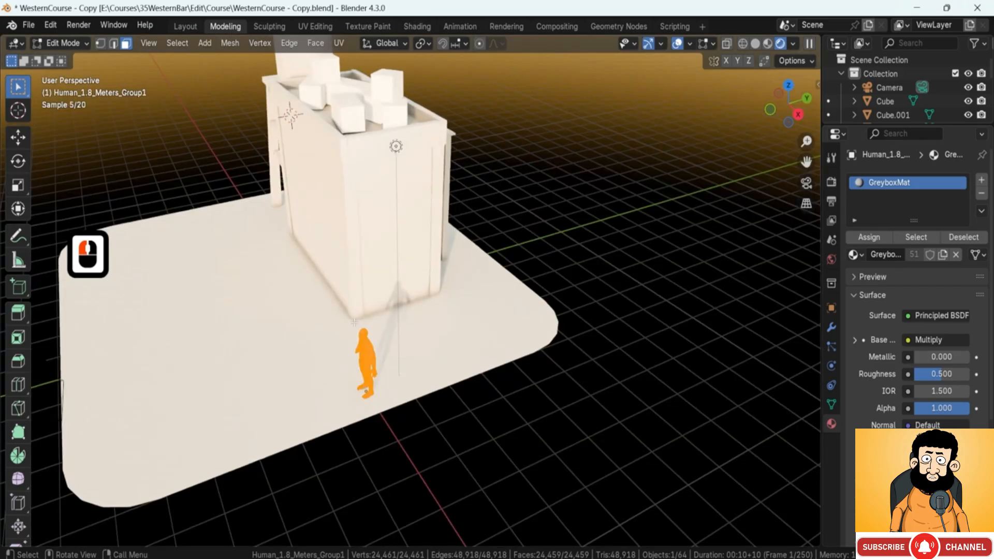
pyautogui.press('Tab')
pyautogui.click(508, 232)
pyautogui.moveTo(508, 232); pyautogui.dragTo(525, 255, button='middle')
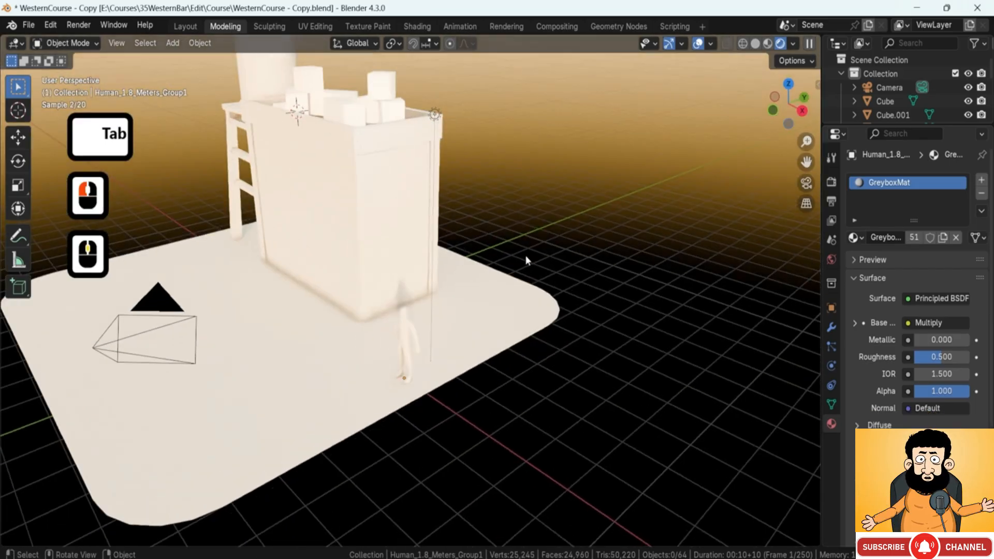
pyautogui.scroll(3, 525, 255)
pyautogui.click(768, 43)
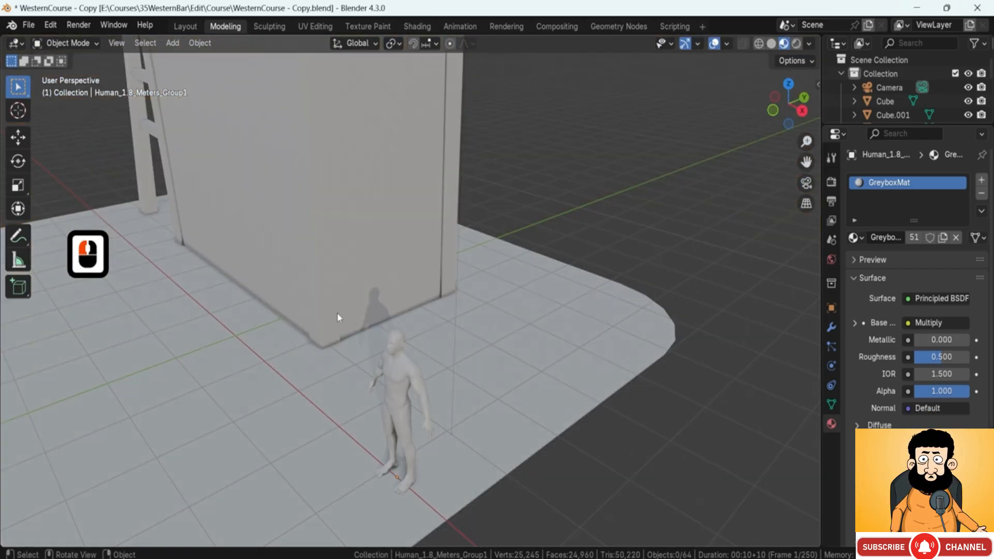
pyautogui.moveTo(337, 313); pyautogui.dragTo(376, 317, button='middle')
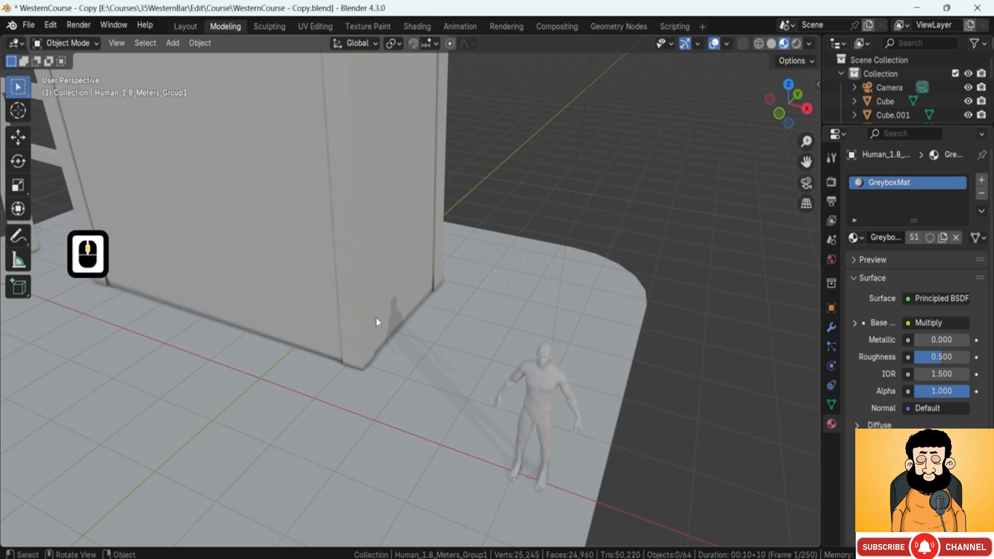
# - Show the reference images and mark the wagon's heights against the human figure with red annotation strokes
pyautogui.press('F8')
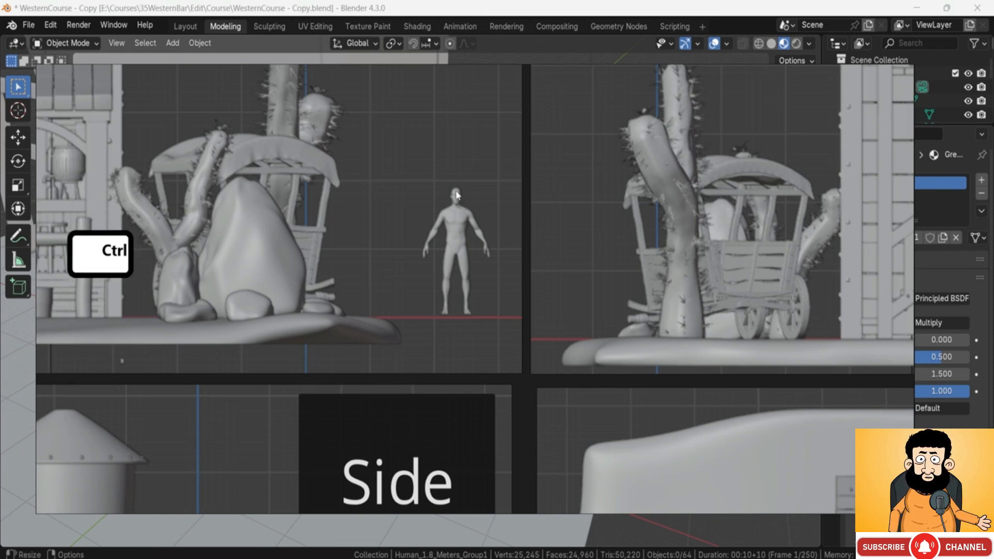
pyautogui.hotkey('ctrl', 'd')
pyautogui.moveTo(456, 185); pyautogui.dragTo(328, 185)
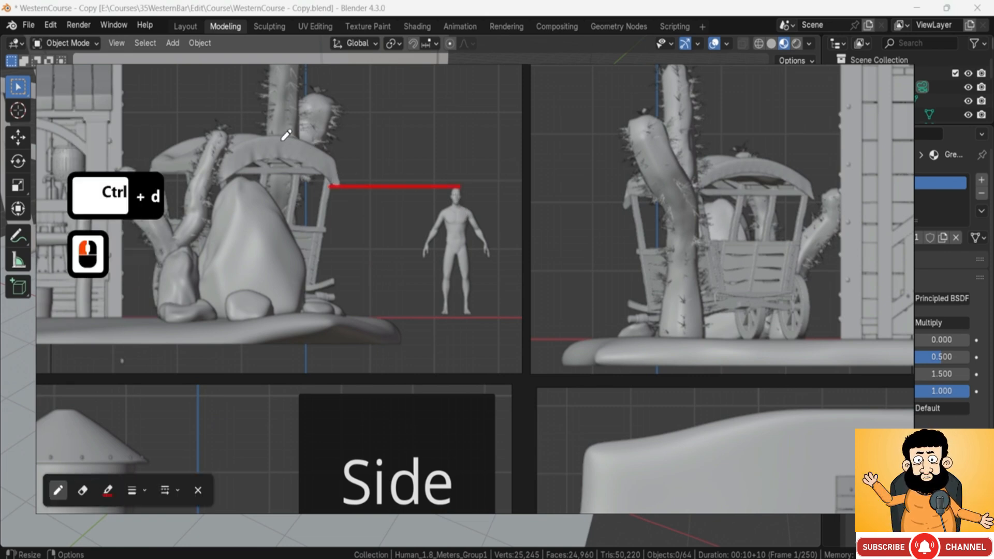
pyautogui.moveTo(267, 136); pyautogui.dragTo(280, 137)
pyautogui.moveTo(467, 134); pyautogui.dragTo(469, 137)
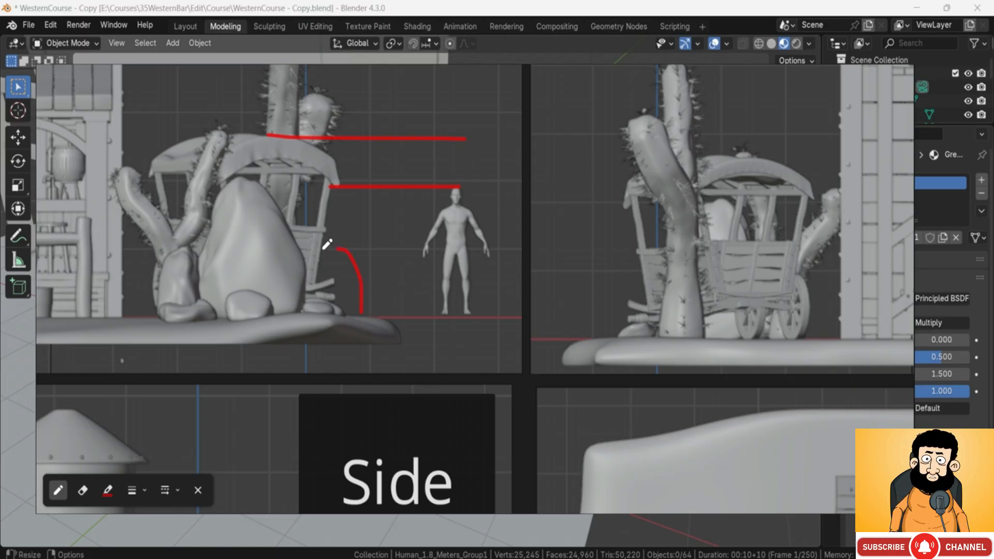
pyautogui.moveTo(306, 250)
pyautogui.mouseDown()
pyautogui.moveTo(328, 248)
pyautogui.moveTo(310, 249)
pyautogui.mouseUp()
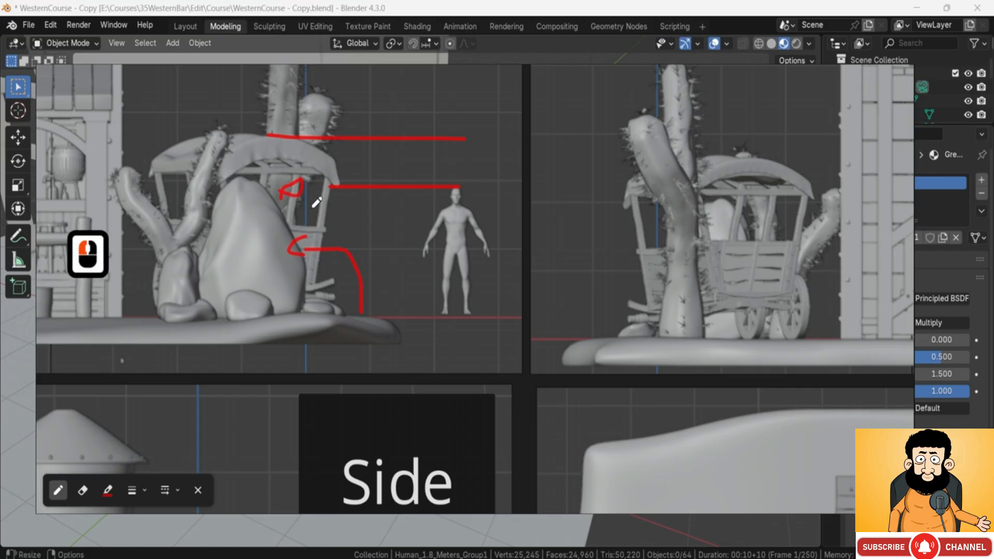
# - Undo all the red annotation strokes drawn over the reference images
pyautogui.hotkey('ctrl', 'z')
pyautogui.hotkey('ctrl', 'z')
pyautogui.hotkey('ctrl', 'z')
pyautogui.hotkey('ctrl', 'z')
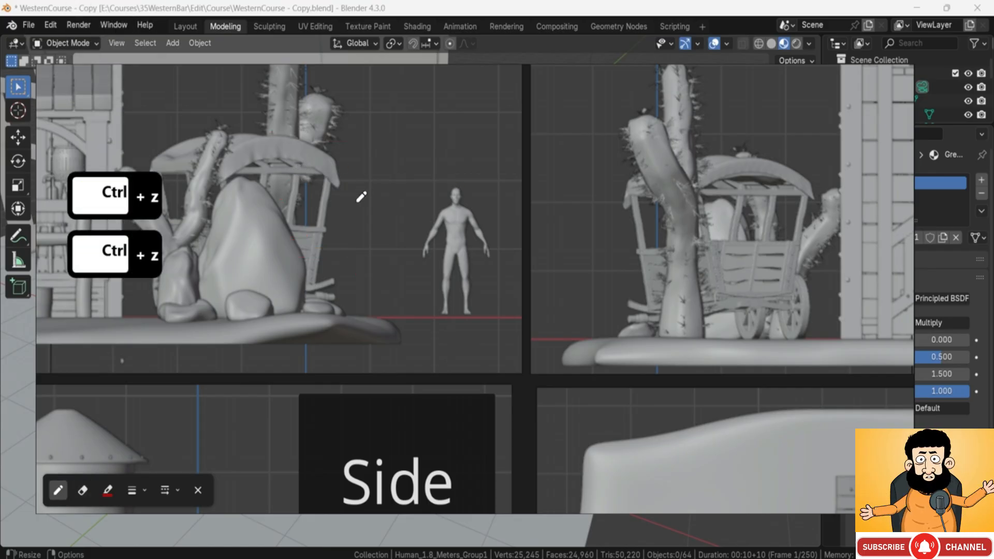
pyautogui.press('F8')
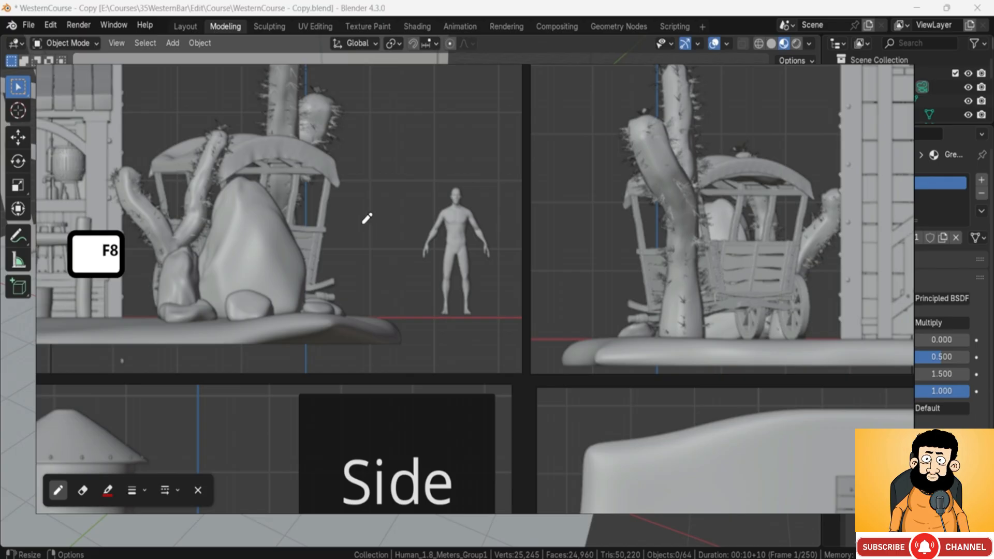
# - Outline the wagon's rectangular footprint with a red annotation stroke on the Top reference image
pyautogui.scroll(-3, 371, 218)
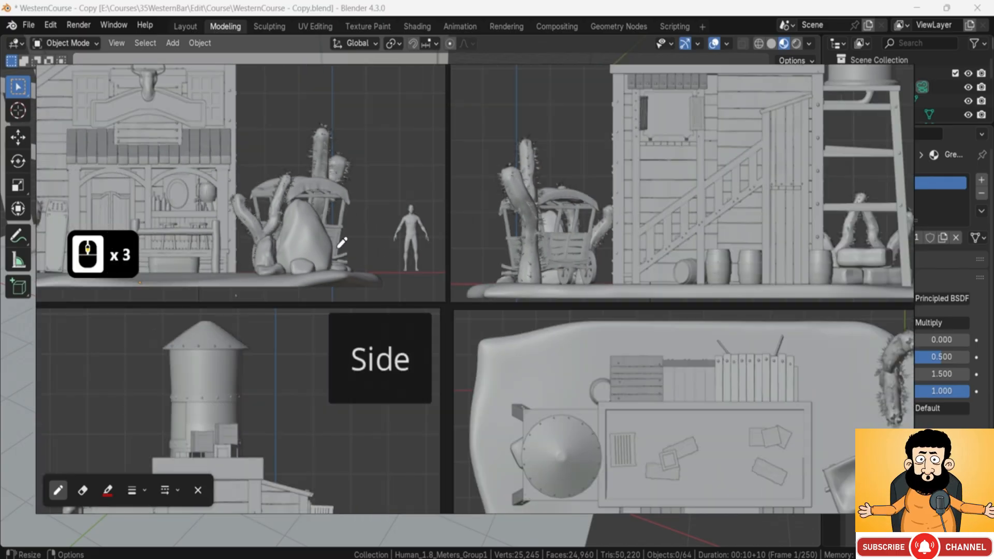
pyautogui.scroll(-4, 309, 396)
pyautogui.moveTo(409, 400); pyautogui.dragTo(373, 286, button='middle')
pyautogui.scroll(4, 525, 348)
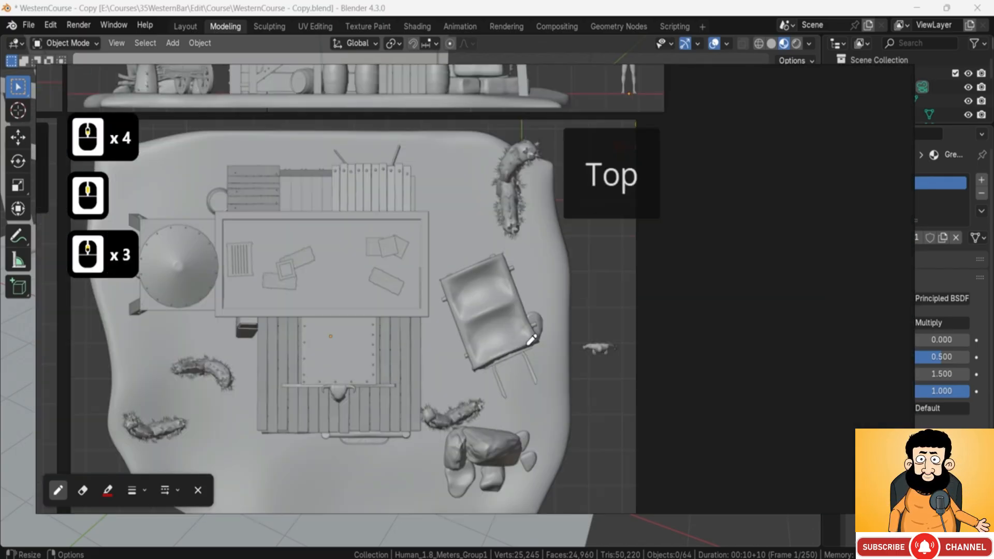
pyautogui.scroll(4, 532, 340)
pyautogui.moveTo(575, 283); pyautogui.dragTo(527, 305, button='middle')
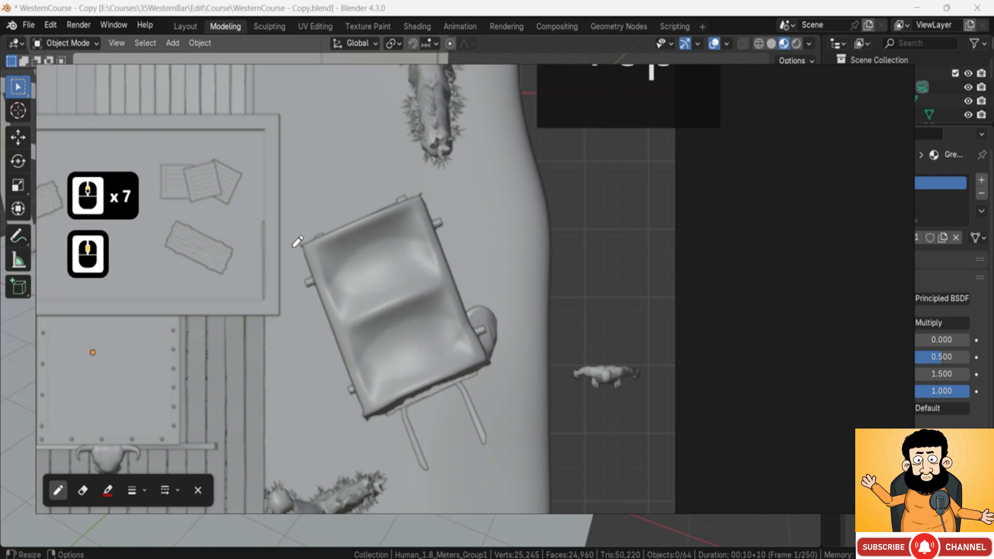
pyautogui.moveTo(309, 239)
pyautogui.mouseDown()
pyautogui.moveTo(432, 189)
pyautogui.moveTo(500, 352)
pyautogui.moveTo(374, 419)
pyautogui.moveTo(309, 240)
pyautogui.mouseUp()
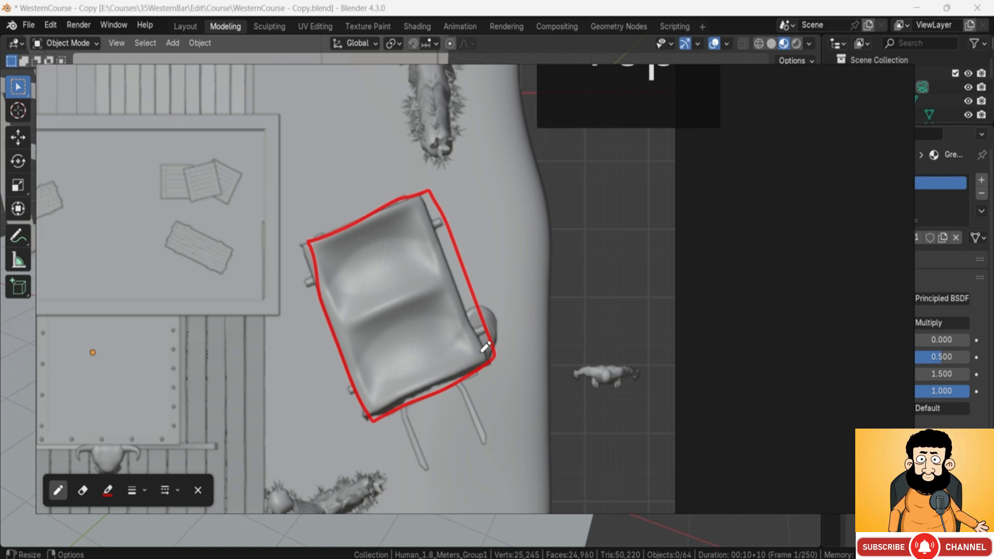
# - Undo the red outline around the wagon and switch back to the Blender scene
pyautogui.hotkey('ctrl', 'z')
pyautogui.hotkey('ctrl', 'z')
pyautogui.scroll(-6, 484, 347)
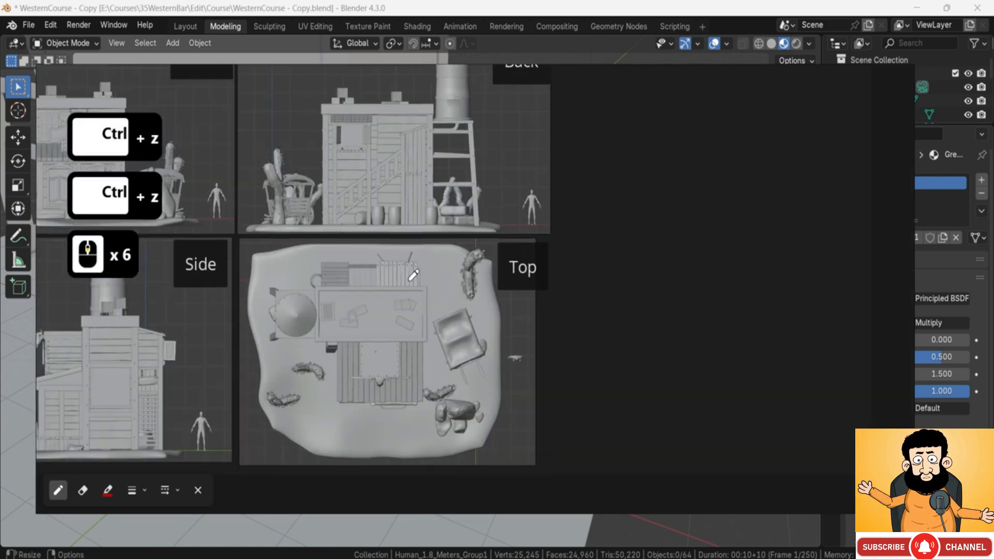
pyautogui.moveTo(409, 281); pyautogui.dragTo(475, 298, button='middle')
pyautogui.hotkey('alt', 'Tab')
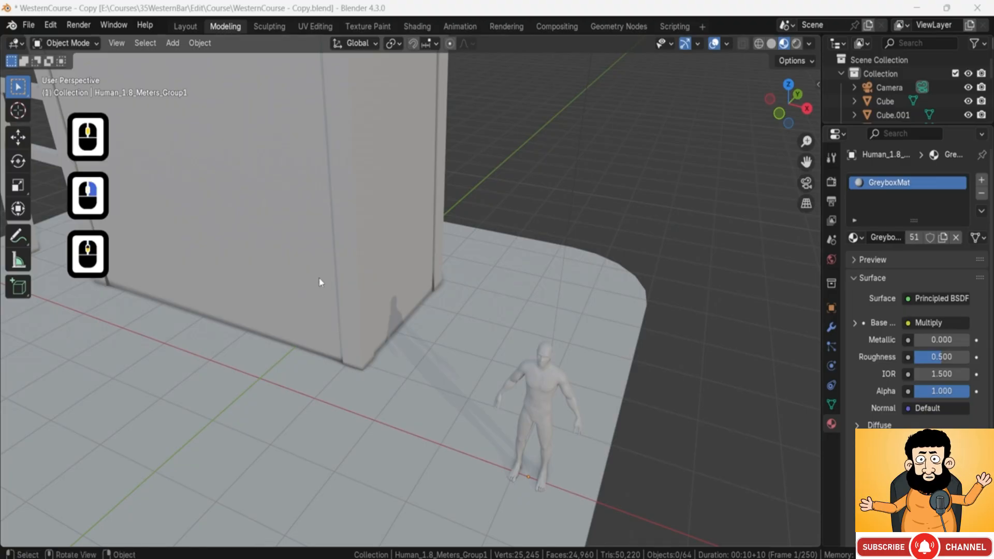
pyautogui.scroll(-3, 320, 282)
pyautogui.hotkey('shift', 'a')
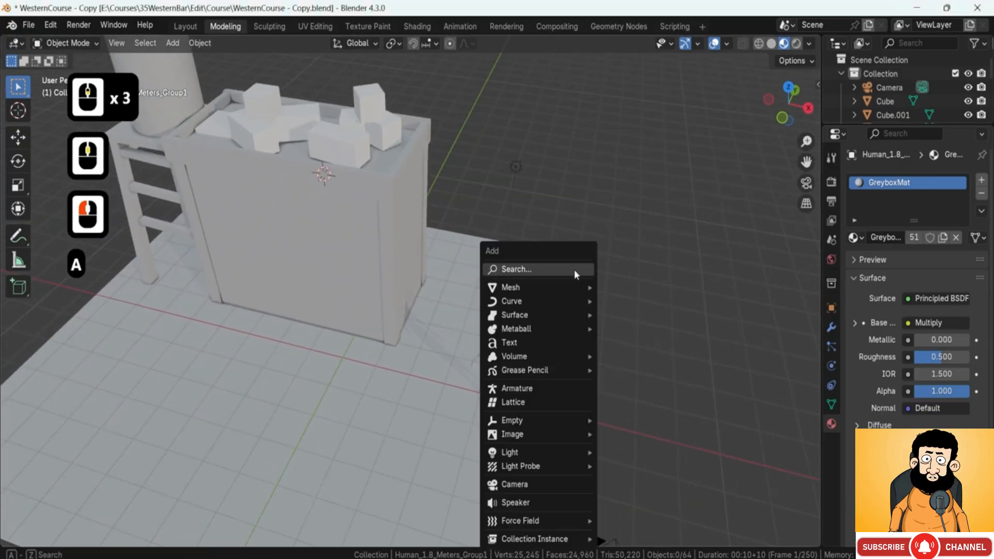
pyautogui.moveTo(565, 284)
pyautogui.click(620, 300)
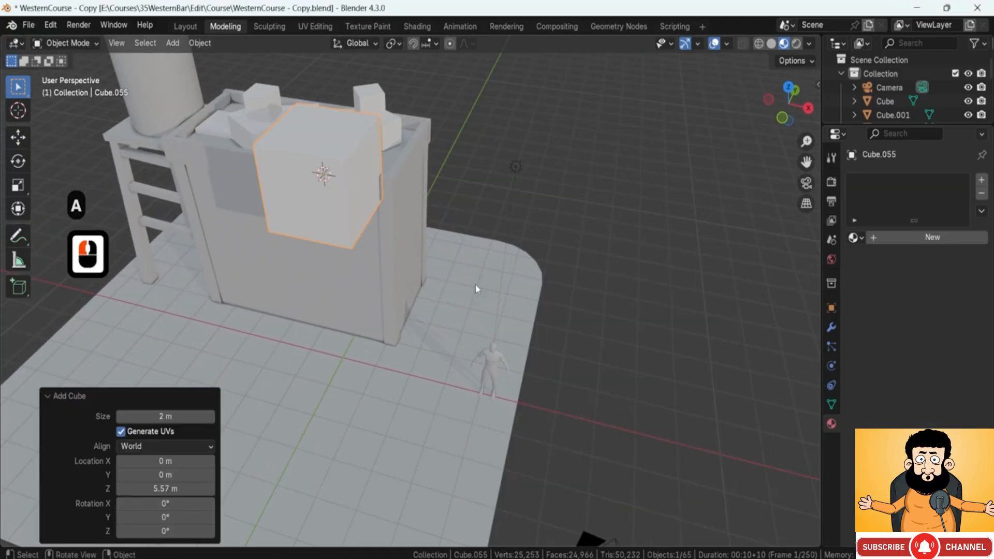
pyautogui.moveTo(385, 208); pyautogui.dragTo(410, 190, button='middle')
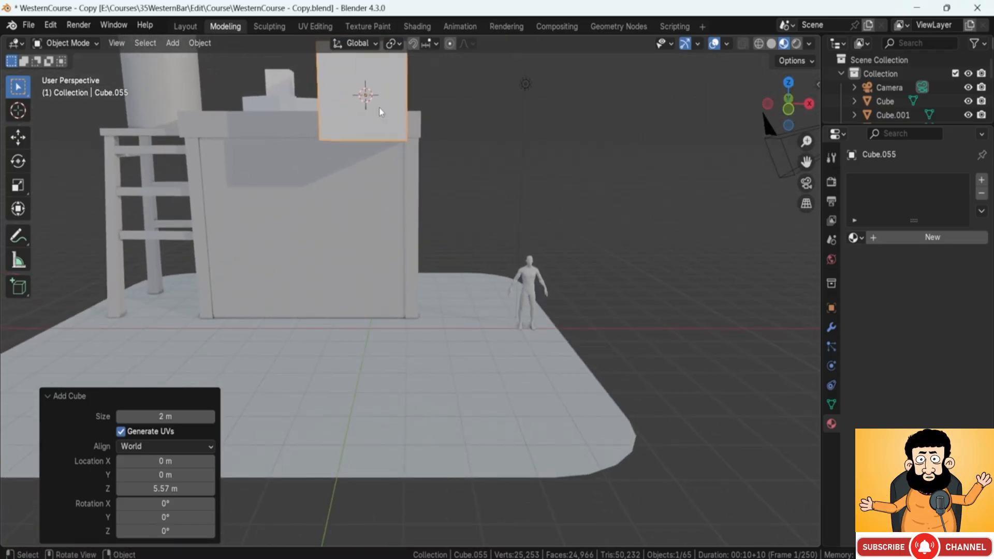
pyautogui.press('Delete')
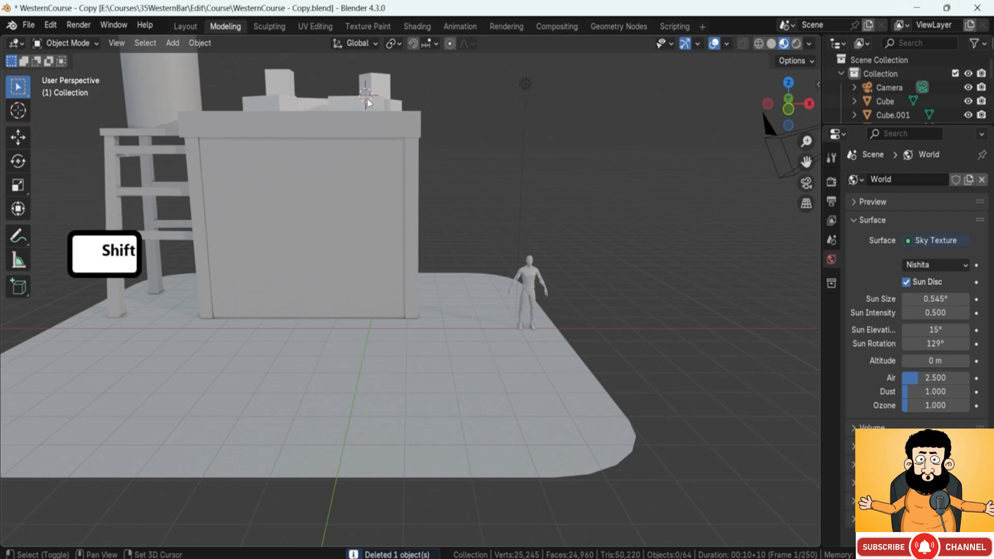
# - Snap the 3D cursor to the world origin and add a 2 m cube there
pyautogui.hotkey('shift', 's')
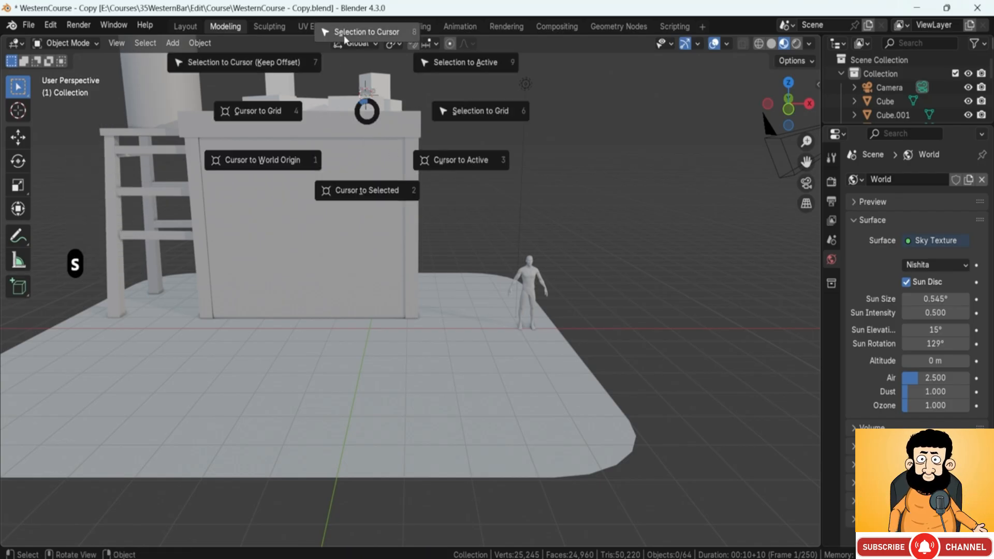
pyautogui.click(294, 166)
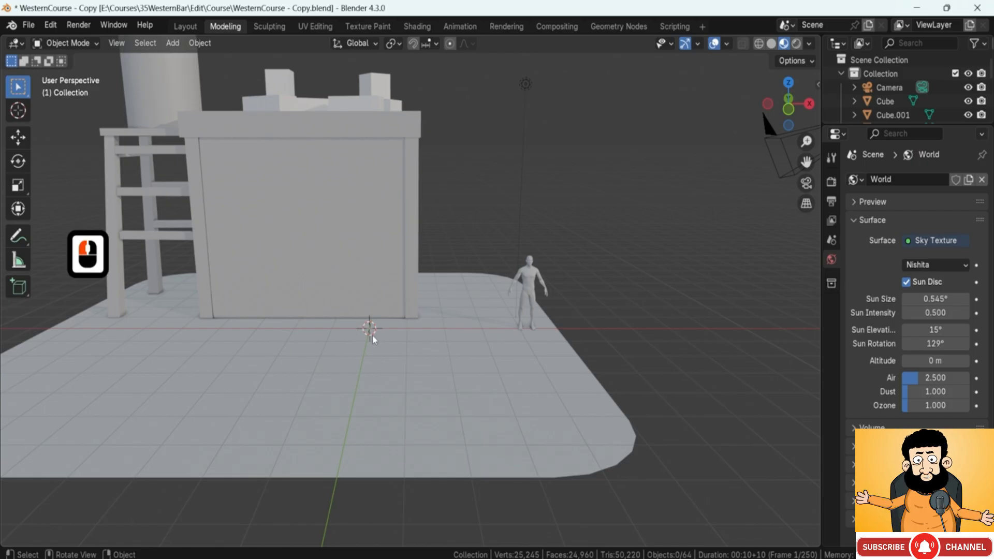
pyautogui.scroll(3, 381, 327)
pyautogui.moveTo(381, 336); pyautogui.dragTo(355, 335, button='middle')
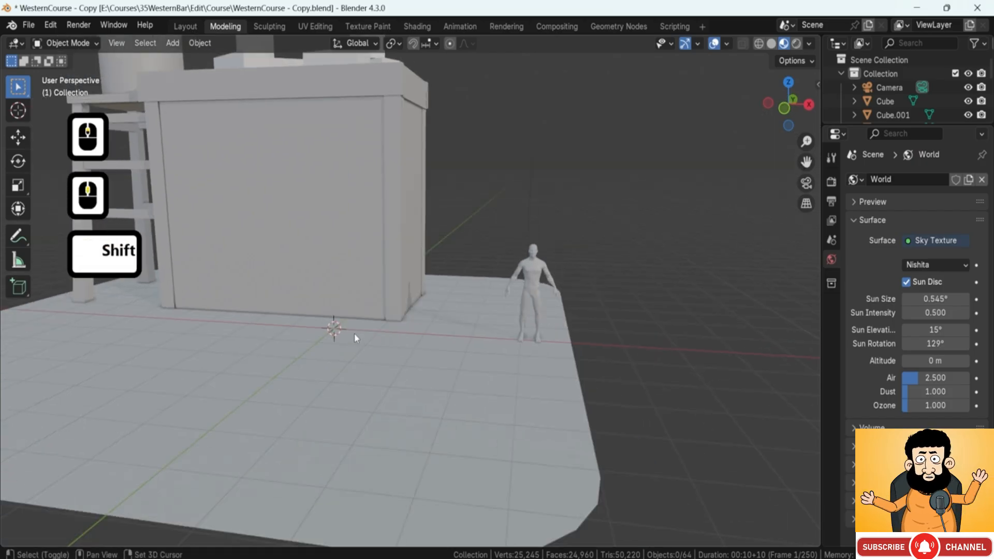
pyautogui.hotkey('shift', 'a')
pyautogui.moveTo(354, 334)
pyautogui.moveTo(352, 292)
pyautogui.click(407, 307)
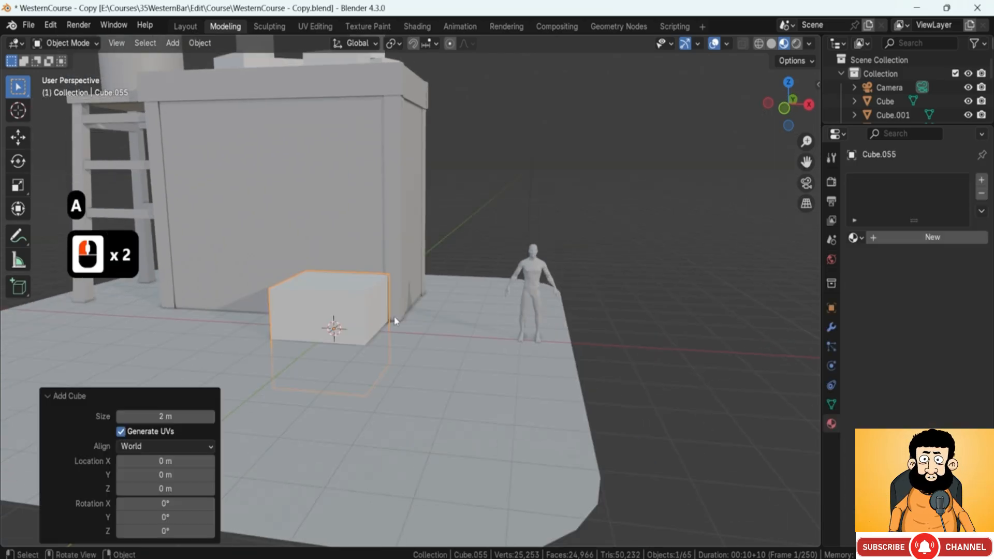
# - Raise the cube about 0.97 m along Z and shift it about 2.6 m along X toward the human figure
pyautogui.moveTo(346, 342); pyautogui.dragTo(382, 340, button='middle')
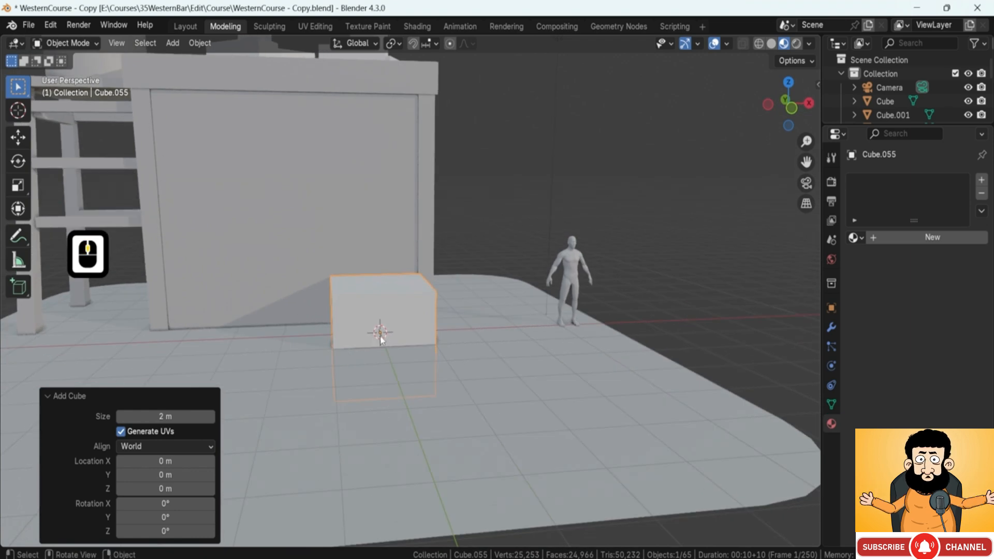
pyautogui.press('g')
pyautogui.press('z')
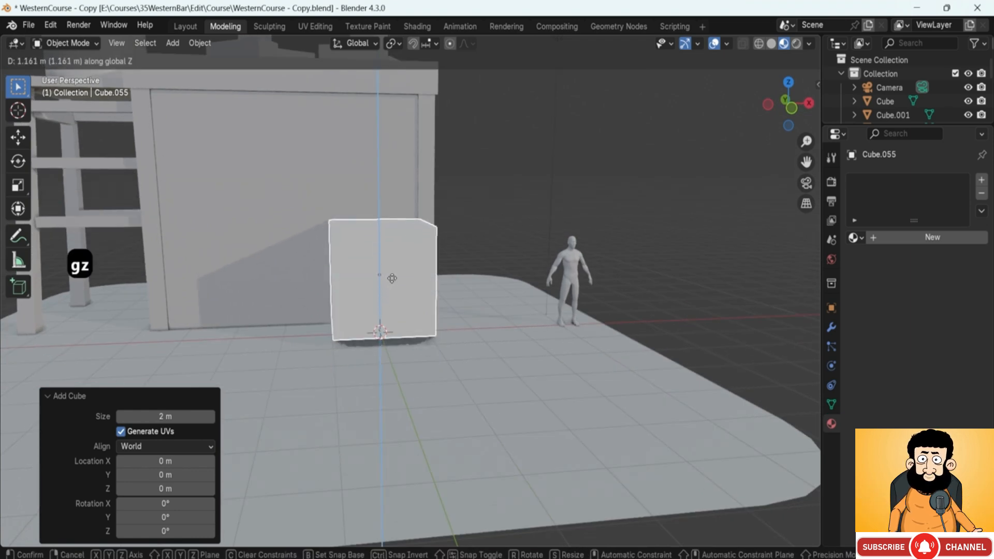
pyautogui.click(396, 287)
pyautogui.moveTo(415, 278); pyautogui.dragTo(399, 287, button='middle')
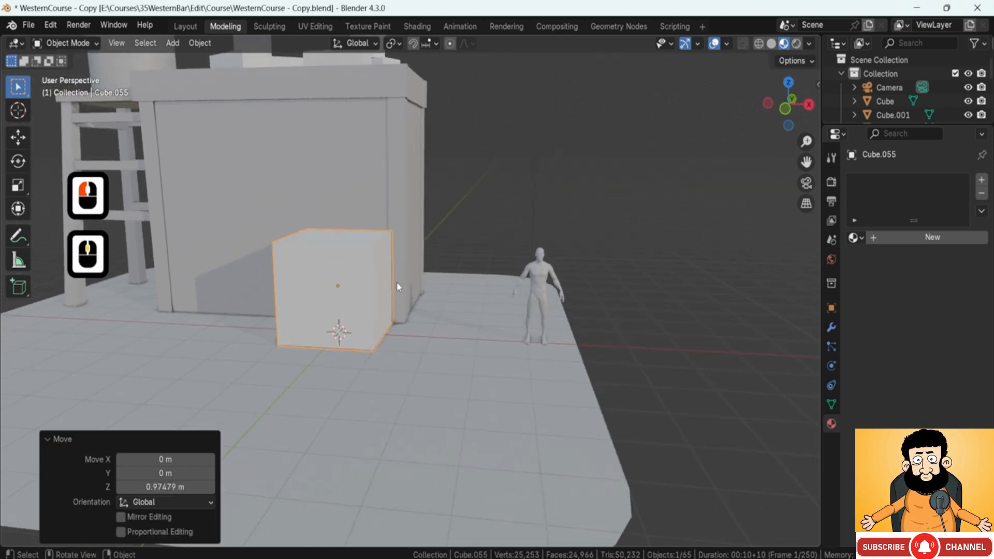
pyautogui.press('g')
pyautogui.press('x')
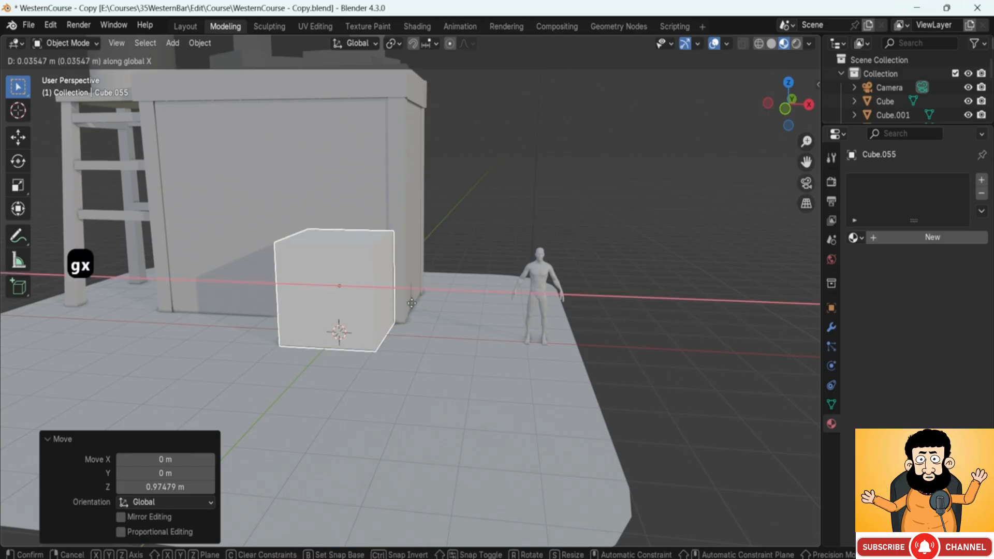
pyautogui.click(527, 295)
# - Lift the cube another 0.52 m or so along Z, clear of the ground beside the human figure
pyautogui.moveTo(528, 295); pyautogui.dragTo(367, 280, button='middle')
pyautogui.scroll(1, 414, 290)
pyautogui.press('g')
pyautogui.press('z')
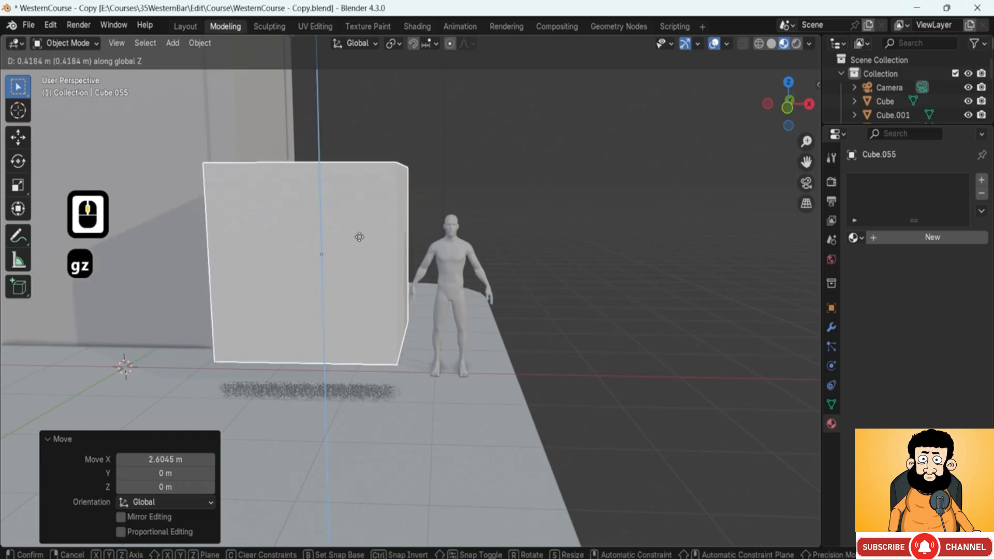
pyautogui.click(362, 233)
# - Stretch the cube along Y by a factor of about 1.48 to match the wagon body's length
pyautogui.moveTo(378, 250); pyautogui.dragTo(381, 412, button='middle')
pyautogui.scroll(-4, 383, 419)
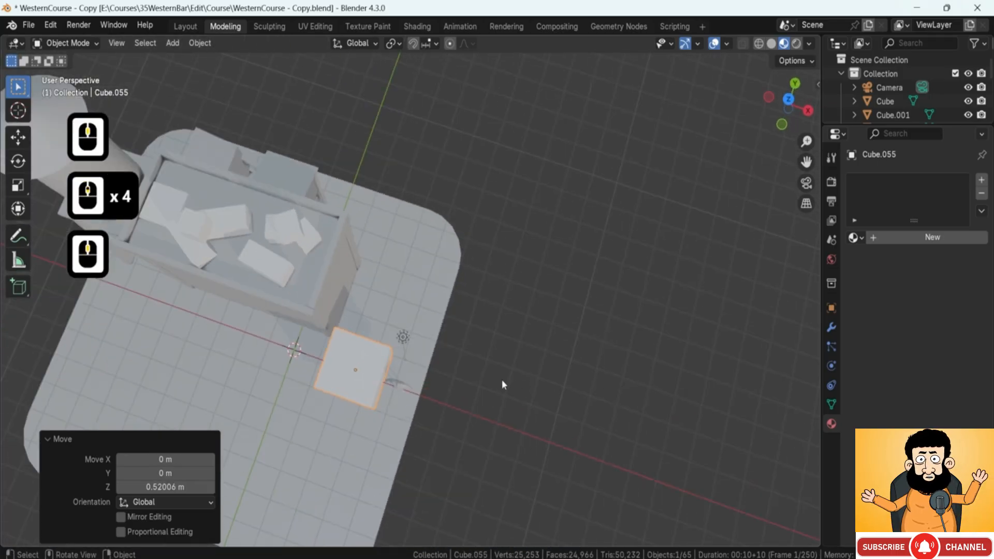
pyautogui.keyDown('shift'); pyautogui.moveTo(366, 359); pyautogui.dragTo(403, 297, button='middle'); pyautogui.keyUp('shift')
pyautogui.scroll(3, 419, 325)
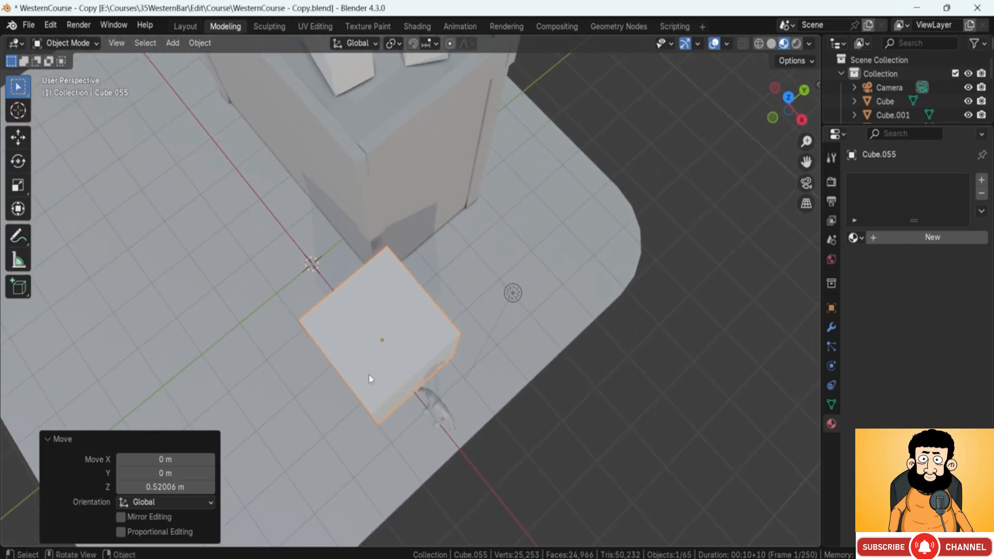
pyautogui.press('s')
pyautogui.press('y')
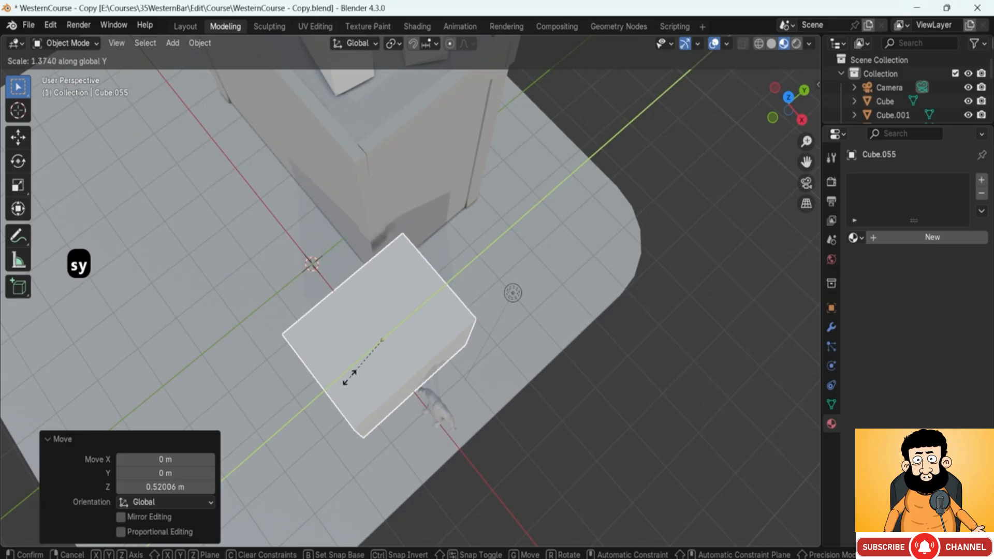
pyautogui.click(345, 378)
pyautogui.moveTo(348, 377); pyautogui.dragTo(454, 269, button='middle')
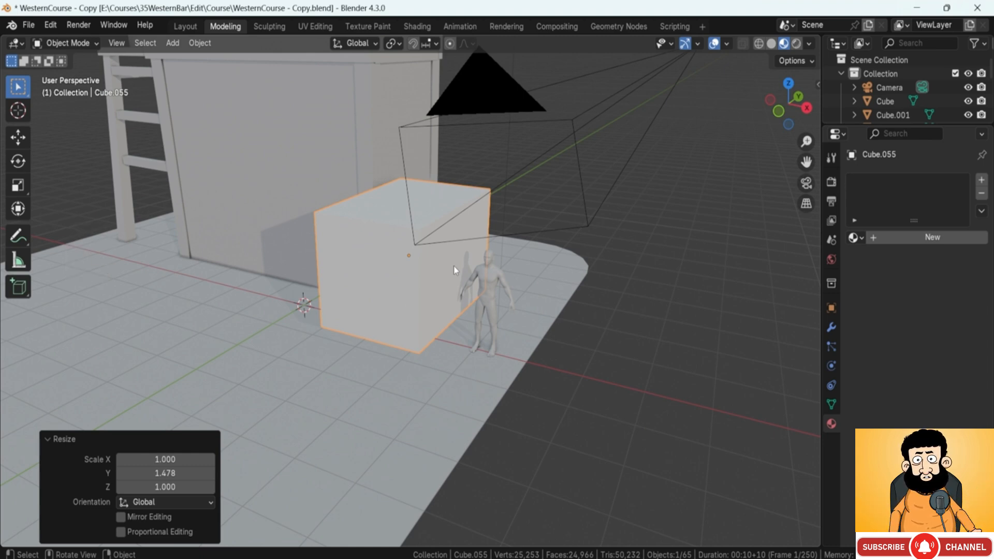
pyautogui.scroll(-2, 455, 270)
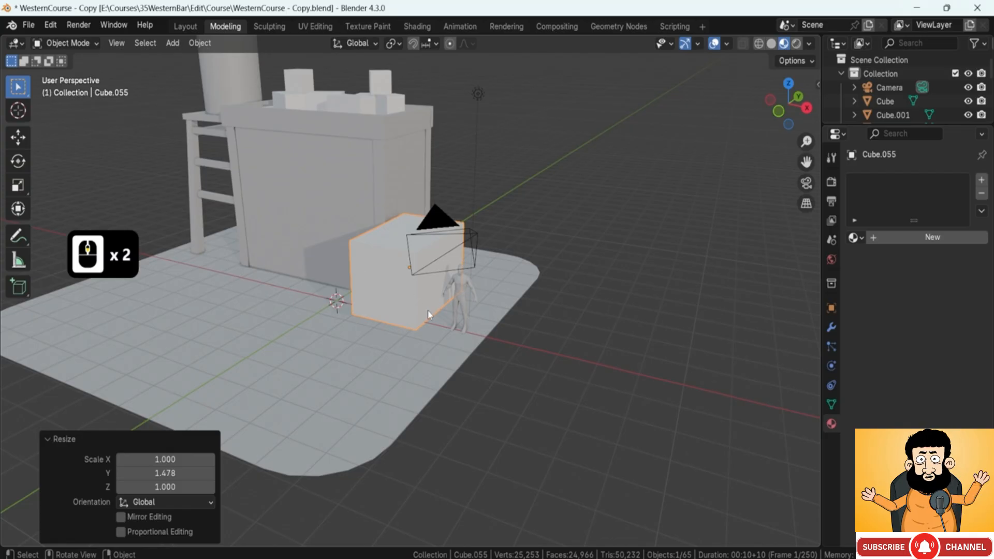
pyautogui.scroll(2, 428, 313)
pyautogui.moveTo(429, 311); pyautogui.dragTo(436, 265, button='middle')
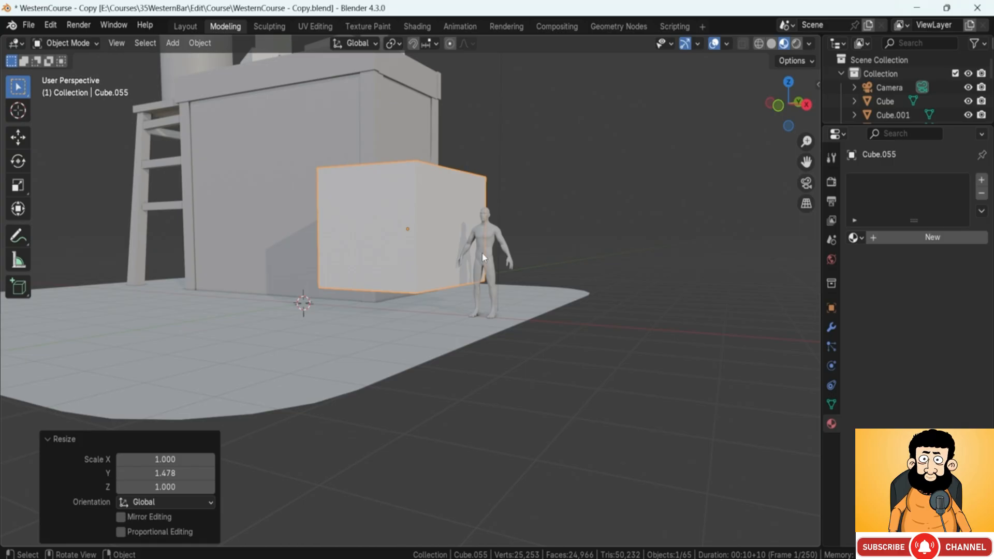
# - Bring up the reference board and examine the wagon in the Top view and in the Wagon close-up beside the human figure
pyautogui.scroll(-3, 367, 249)
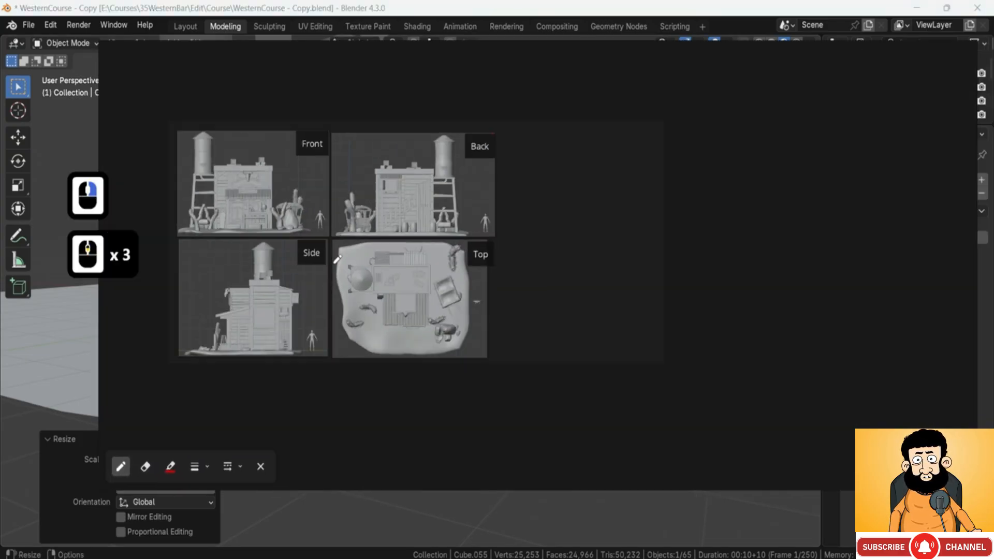
pyautogui.scroll(2, 366, 248)
pyautogui.scroll(5, 518, 261)
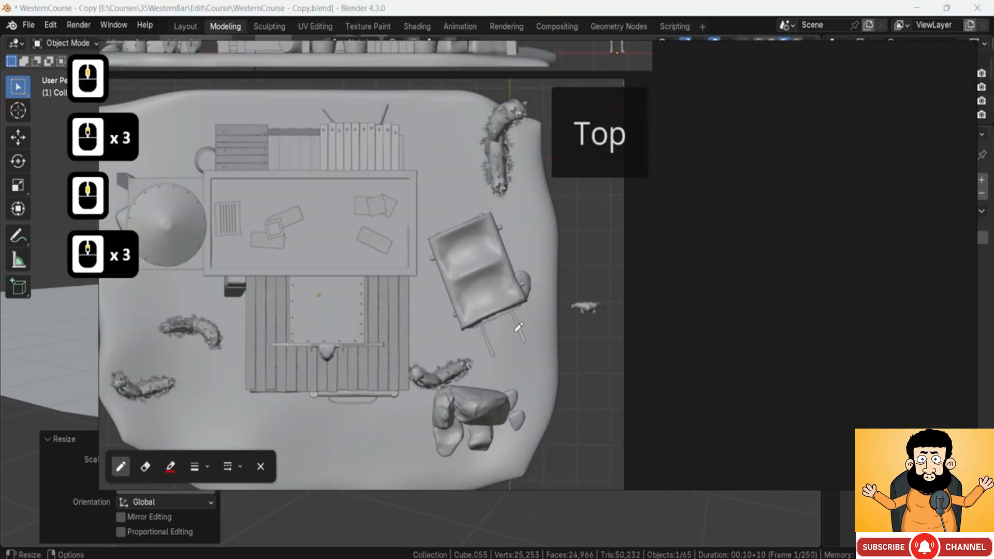
pyautogui.scroll(-5, 427, 297)
pyautogui.scroll(-4, 427, 297)
pyautogui.scroll(7, 455, 284)
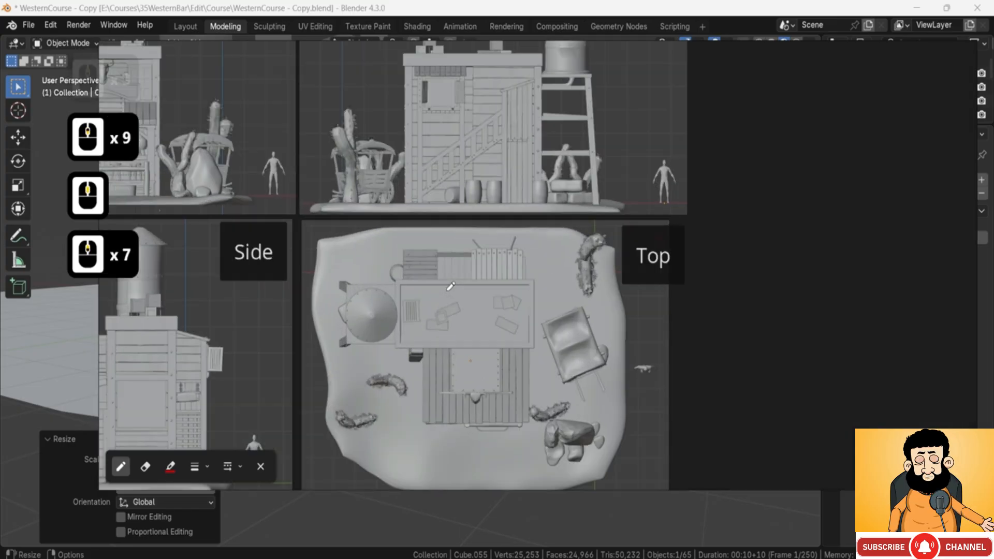
pyautogui.scroll(2, 548, 209)
pyautogui.press('F8')
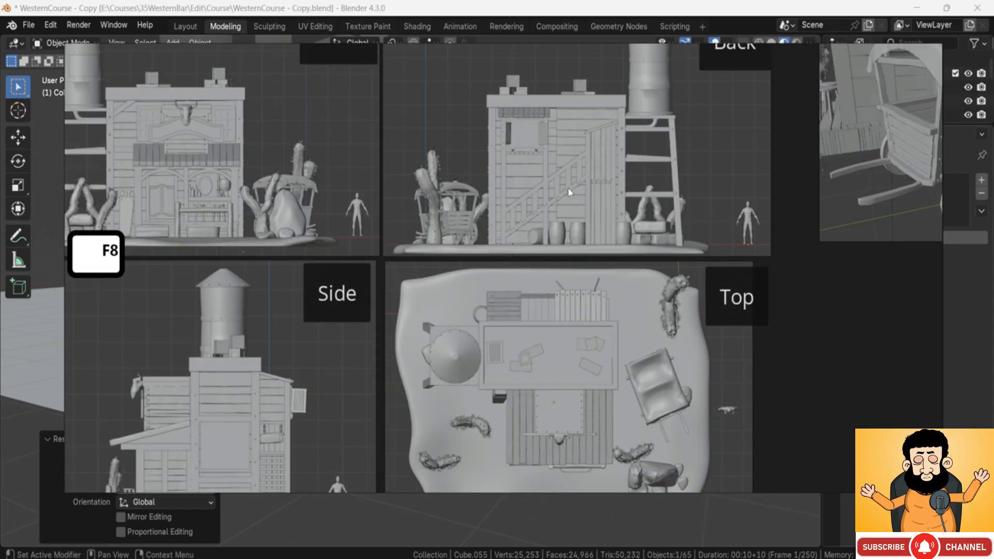
pyautogui.moveTo(568, 189); pyautogui.dragTo(291, 256, button='middle')
pyautogui.scroll(3, 291, 256)
pyautogui.scroll(2, 291, 257)
pyautogui.hscroll(2, 494, 290)
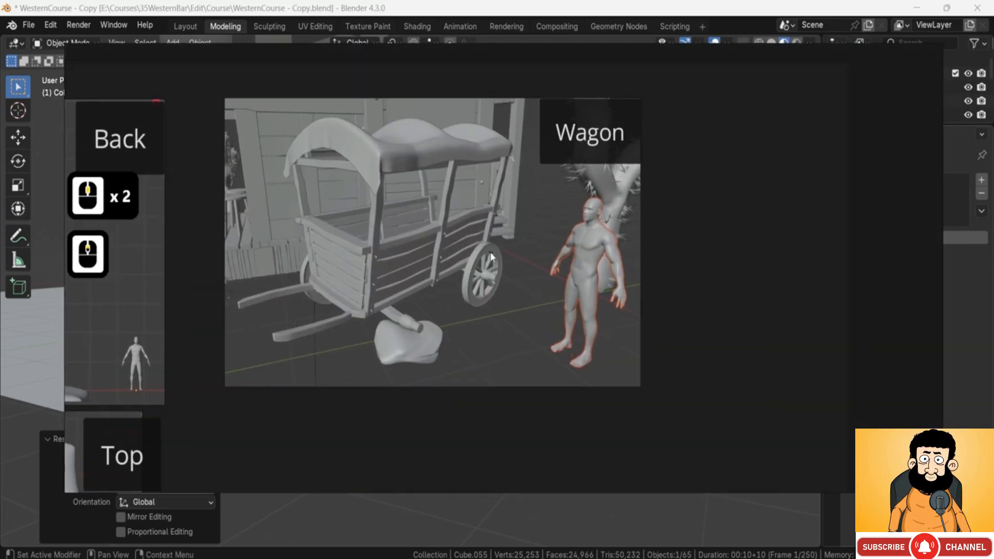
pyautogui.press('BackSpace')
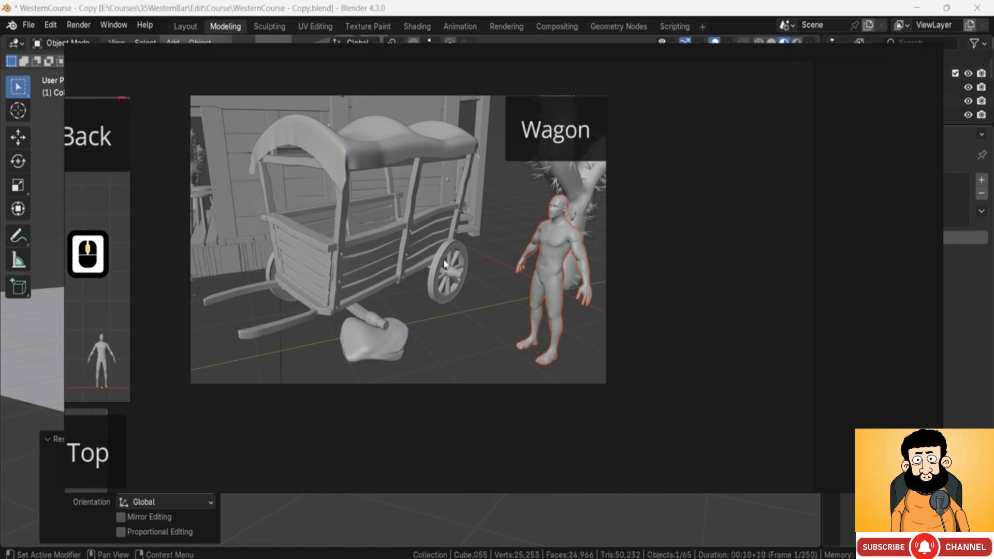
# - Annotate the Wagon reference in red, marking the wheel, the rock, the side outline and the raised lower corner, and put the board aside
pyautogui.press('ctrl')
pyautogui.hotkey('ctrl', 'd')
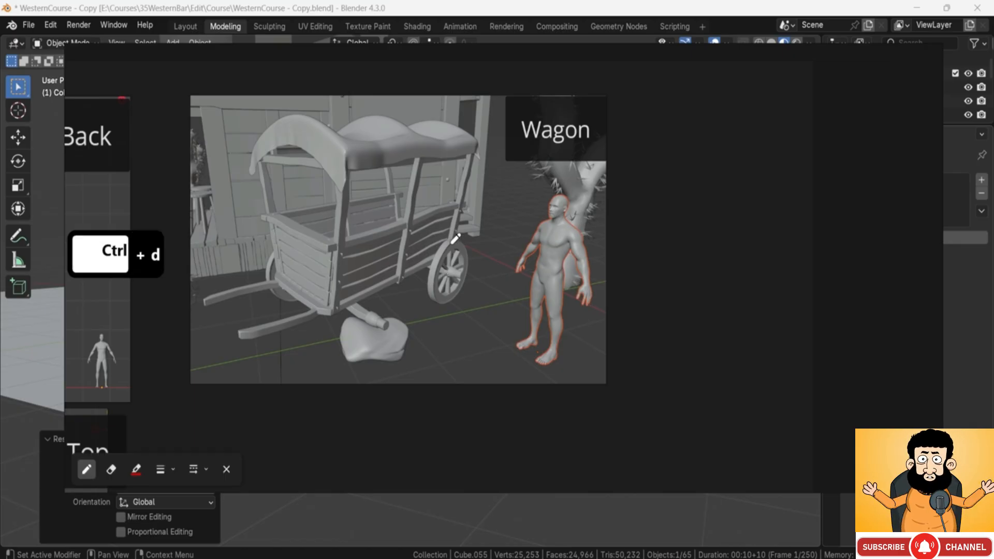
pyautogui.moveTo(450, 242); pyautogui.dragTo(460, 244)
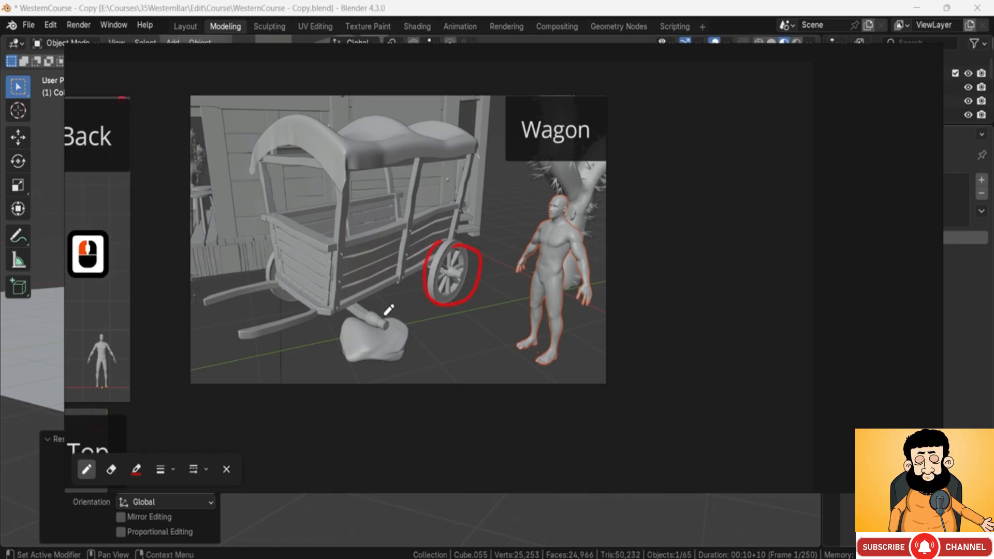
pyautogui.moveTo(383, 316)
pyautogui.mouseDown()
pyautogui.moveTo(394, 358)
pyautogui.moveTo(351, 333)
pyautogui.mouseUp()
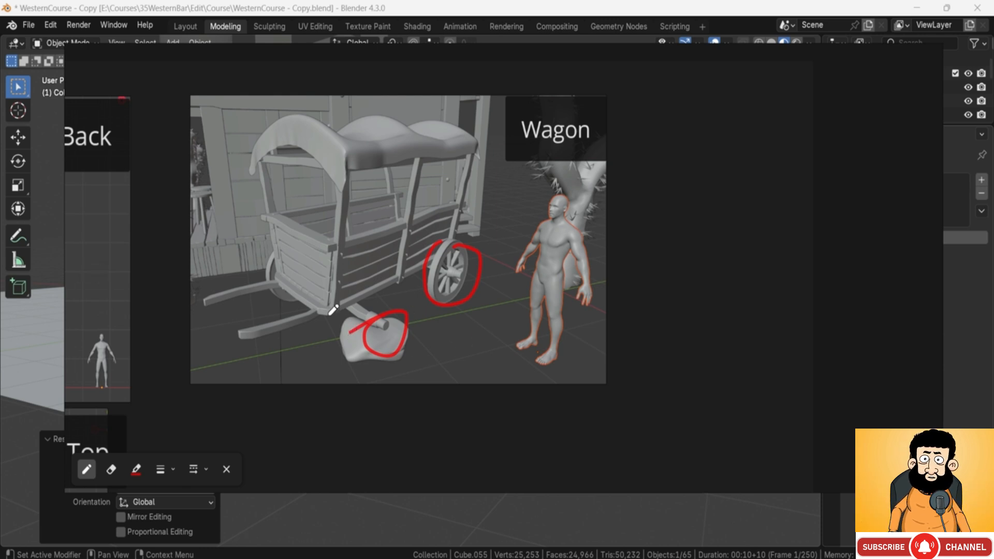
pyautogui.moveTo(333, 311); pyautogui.dragTo(350, 136)
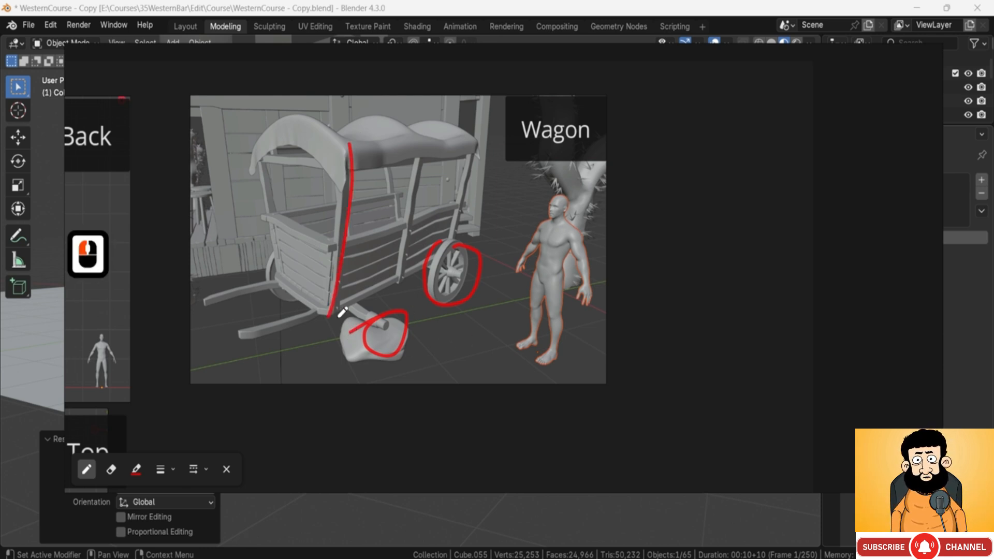
pyautogui.moveTo(333, 312)
pyautogui.mouseDown()
pyautogui.moveTo(455, 250)
pyautogui.moveTo(485, 137)
pyautogui.moveTo(351, 159)
pyautogui.mouseUp()
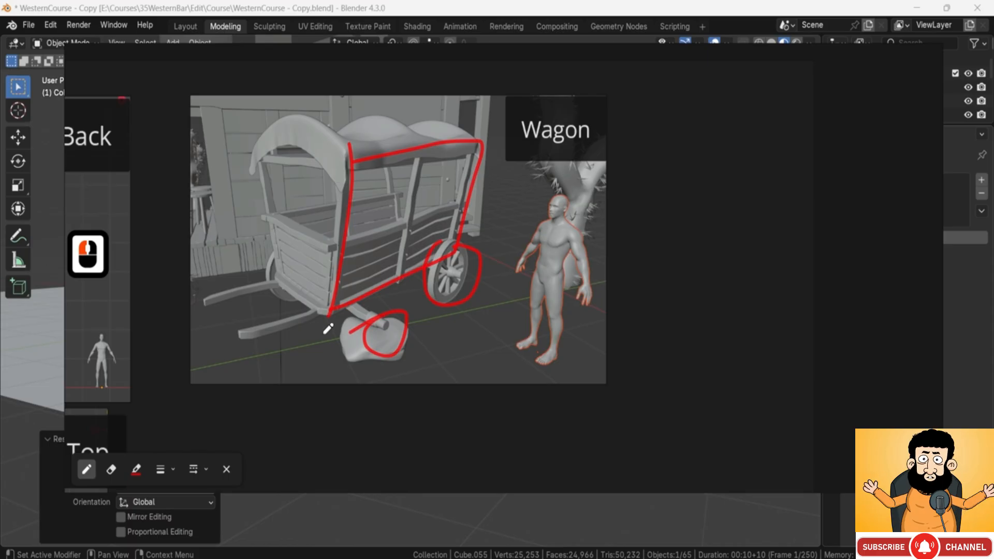
pyautogui.moveTo(331, 316)
pyautogui.mouseDown()
pyautogui.moveTo(328, 334)
pyautogui.moveTo(325, 318)
pyautogui.moveTo(334, 326)
pyautogui.mouseUp()
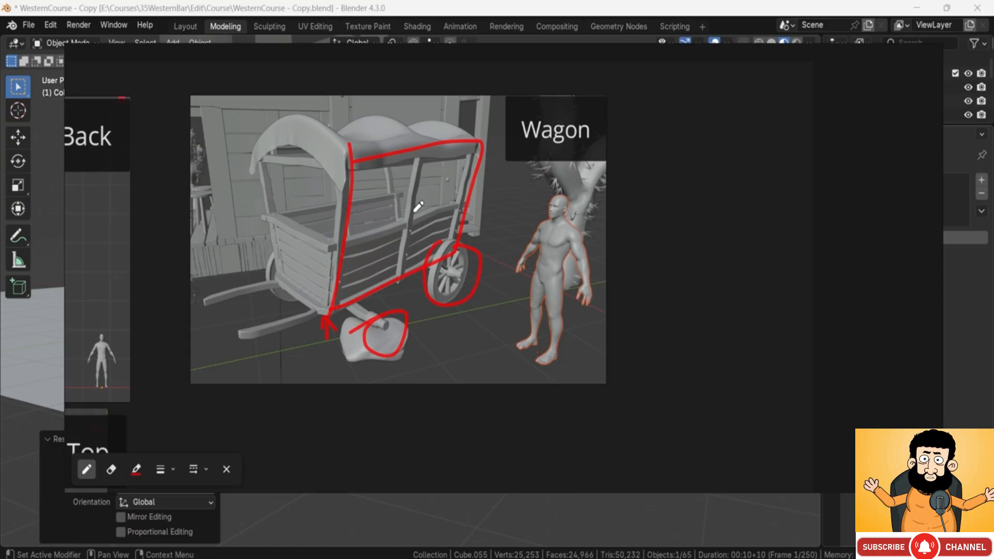
pyautogui.moveTo(414, 210); pyautogui.dragTo(993, 223, button='right')
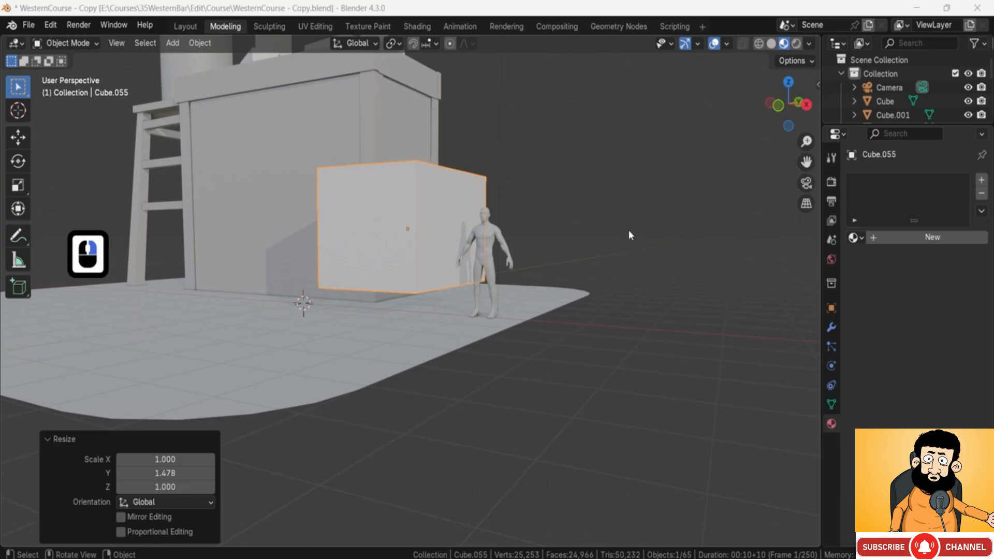
# - Scale the cube down uniformly by a factor of about 0.867 relative to the human figure
pyautogui.scroll(2, 472, 271)
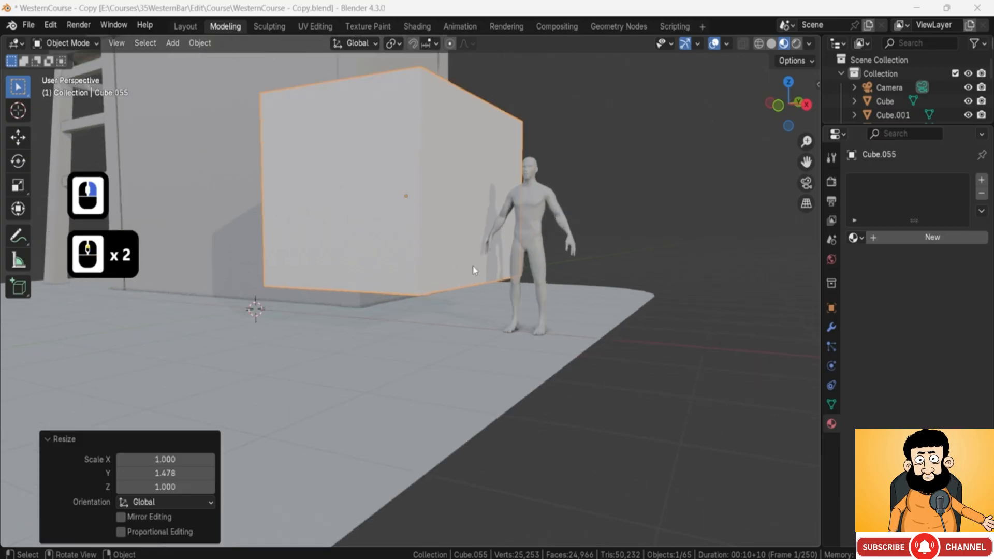
pyautogui.moveTo(473, 270); pyautogui.dragTo(497, 282, button='middle')
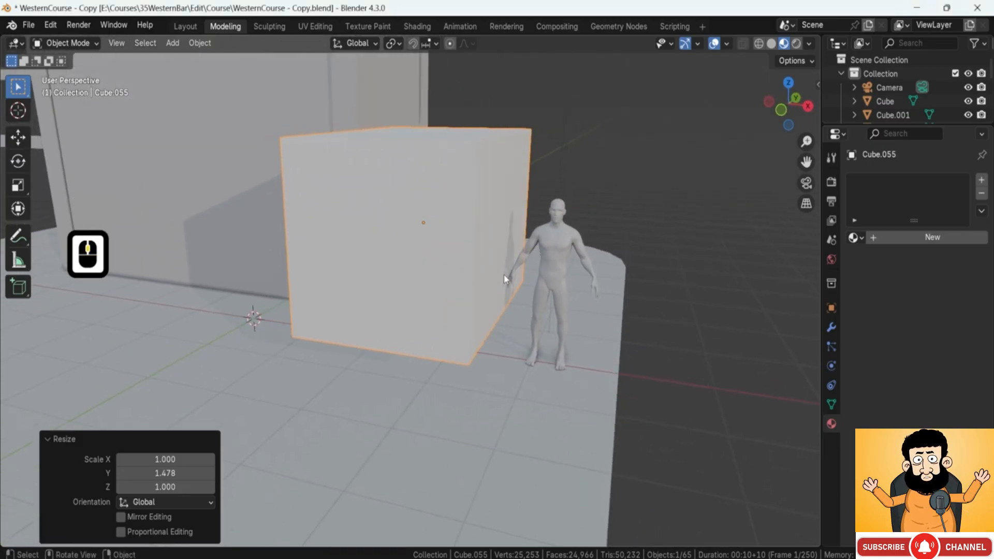
pyautogui.moveTo(506, 275); pyautogui.dragTo(520, 273, button='middle')
pyautogui.moveTo(569, 252); pyautogui.dragTo(449, 299, button='middle')
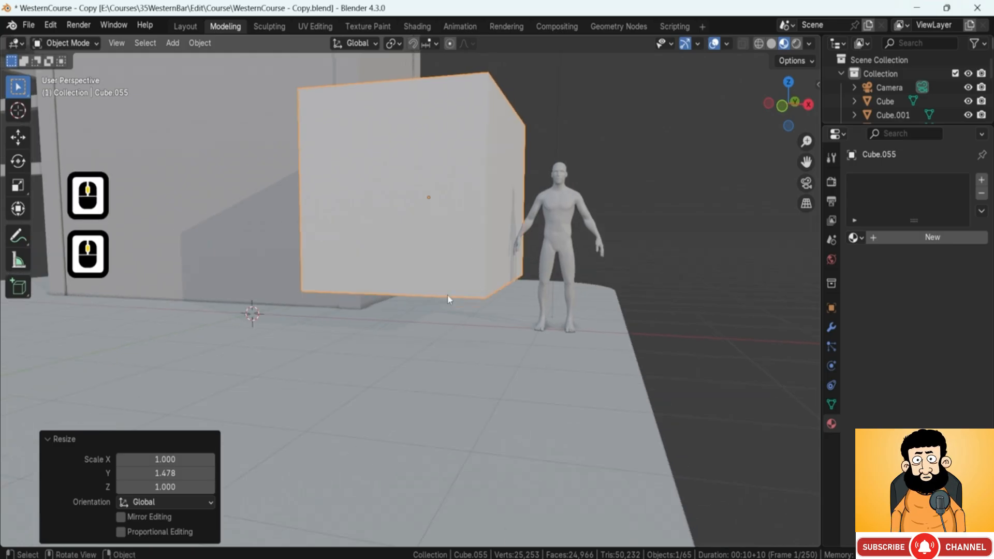
pyautogui.press('s')
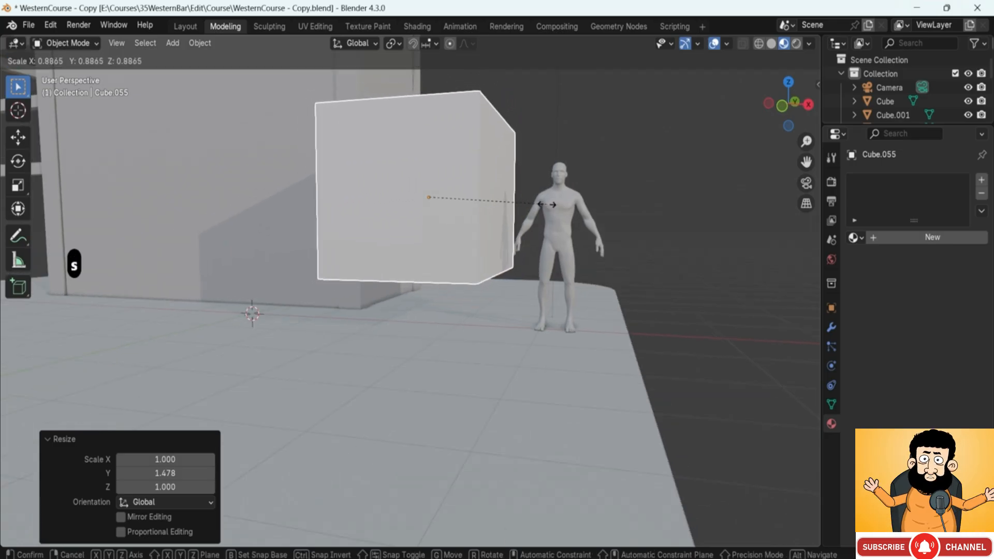
pyautogui.click(544, 204)
# - Set the scene seen from above beside the reference board and compare the cube's footprint with the wagon in the Top reference
pyautogui.moveTo(544, 204); pyautogui.dragTo(492, 239, button='middle')
pyautogui.press('7')
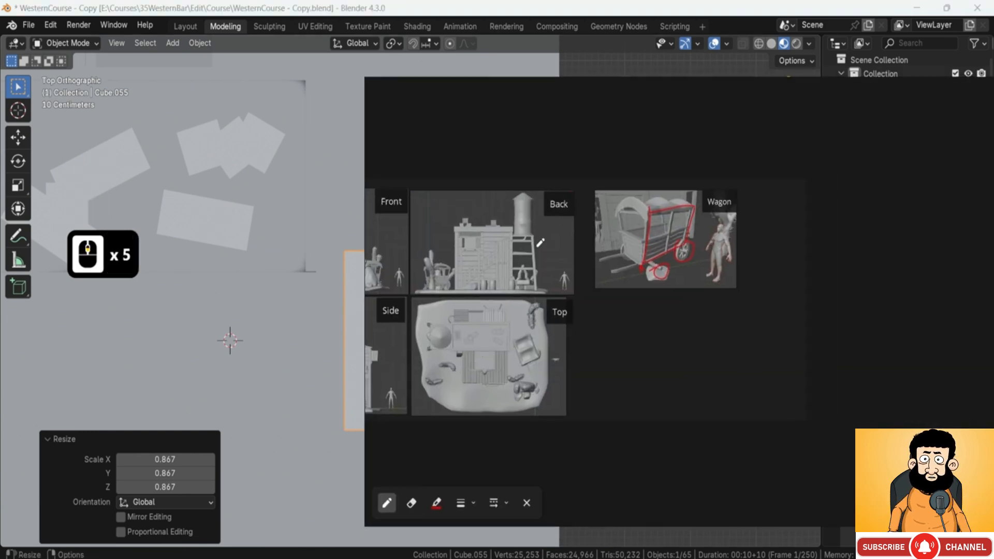
pyautogui.scroll(7, 530, 340)
pyautogui.scroll(1, 530, 340)
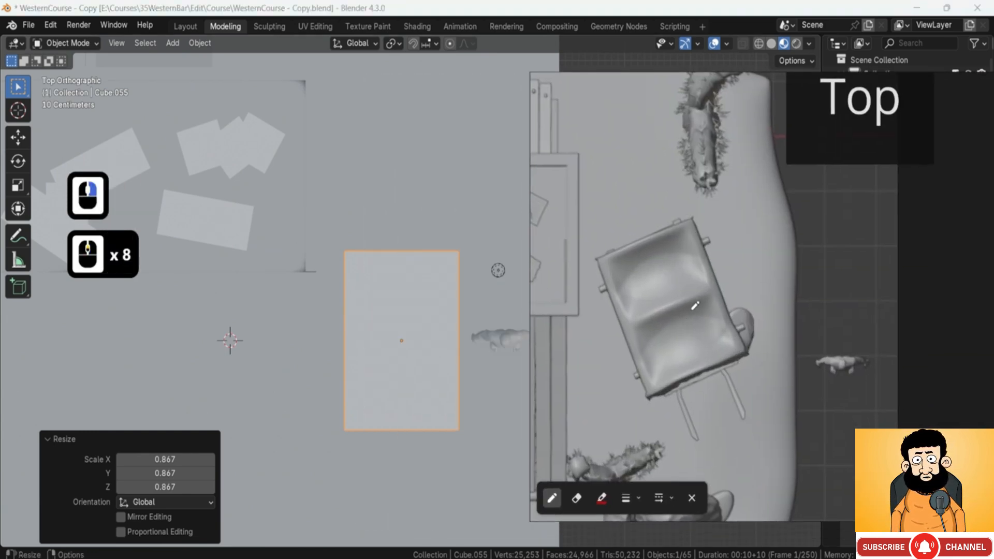
pyautogui.middleClick(434, 355)
pyautogui.scroll(-2, 434, 355)
pyautogui.scroll(-3, 434, 356)
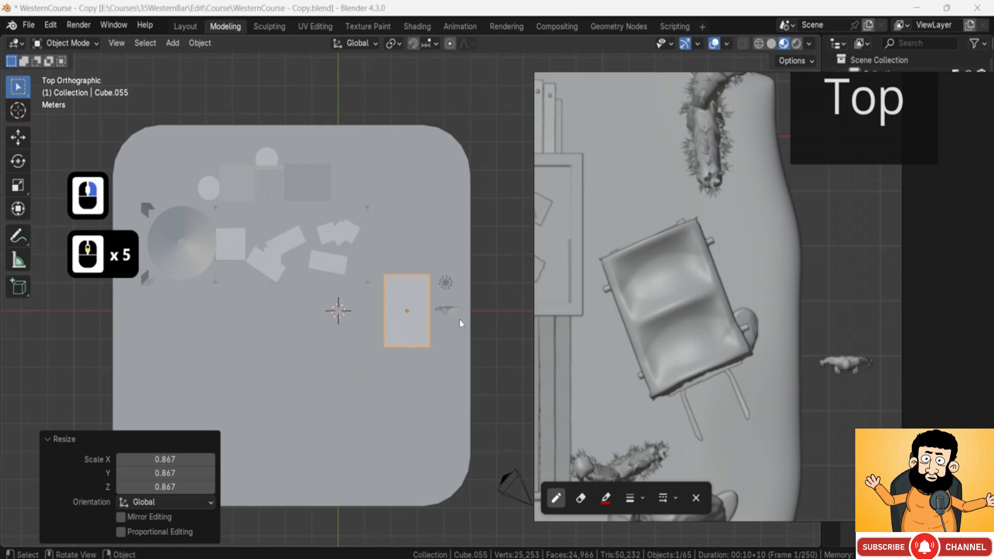
pyautogui.keyDown('shift'); pyautogui.moveTo(459, 324); pyautogui.dragTo(426, 329, button='middle'); pyautogui.keyUp('shift')
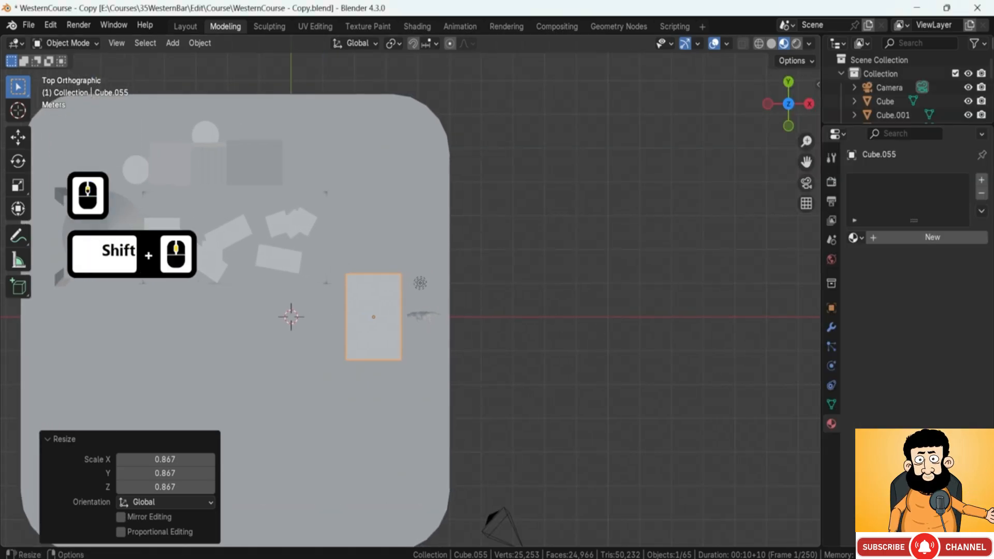
pyautogui.click(541, 558)
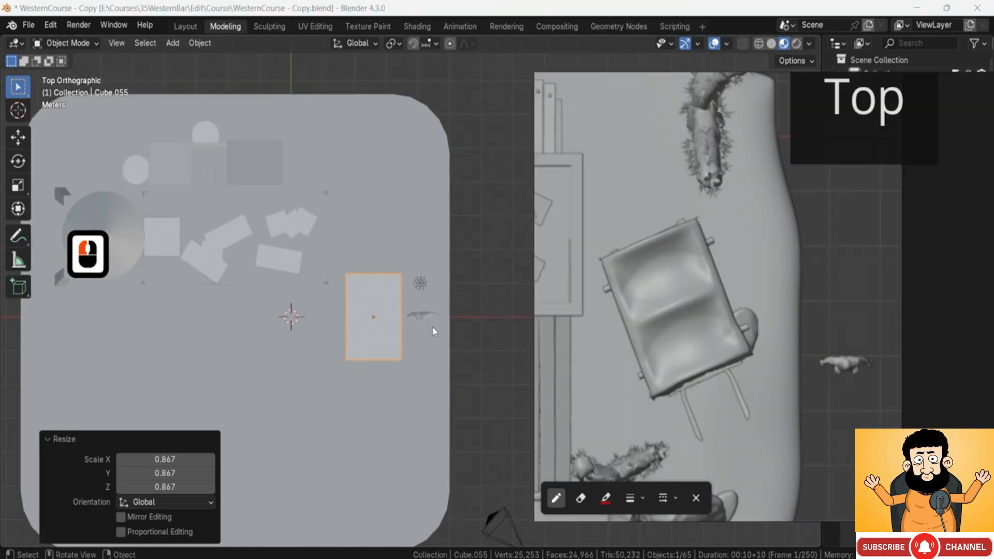
pyautogui.moveTo(434, 331); pyautogui.dragTo(423, 325, button='middle')
pyautogui.press('F8')
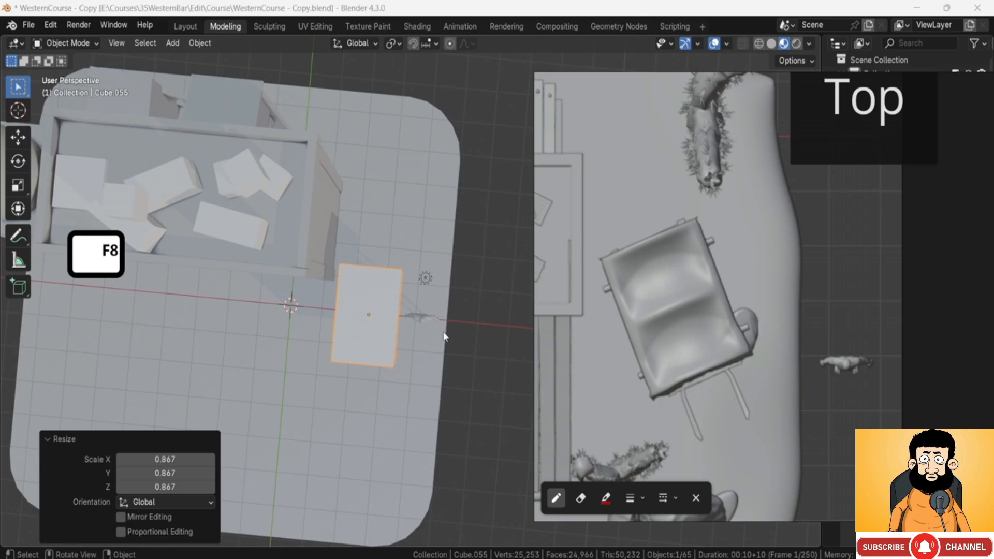
# - Widen the cube along X by about 1.118 and trim it by about 0.973 to match the wagon's footprint from above
pyautogui.scroll(2, 444, 336)
pyautogui.keyDown('shift'); pyautogui.moveTo(439, 317); pyautogui.dragTo(431, 296, button='middle'); pyautogui.keyUp('shift')
pyautogui.press('KP_7')
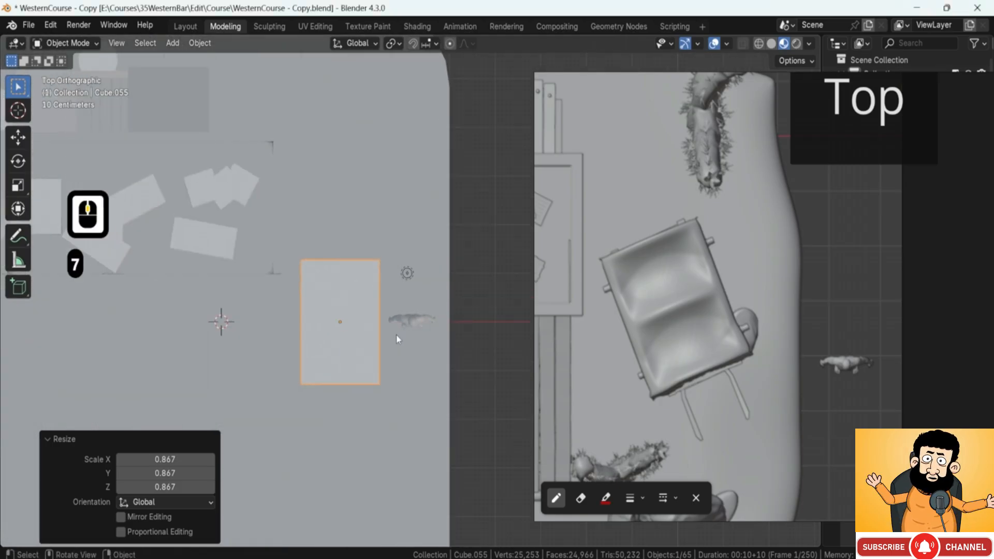
pyautogui.scroll(1, 396, 333)
pyautogui.press('s')
pyautogui.press('x')
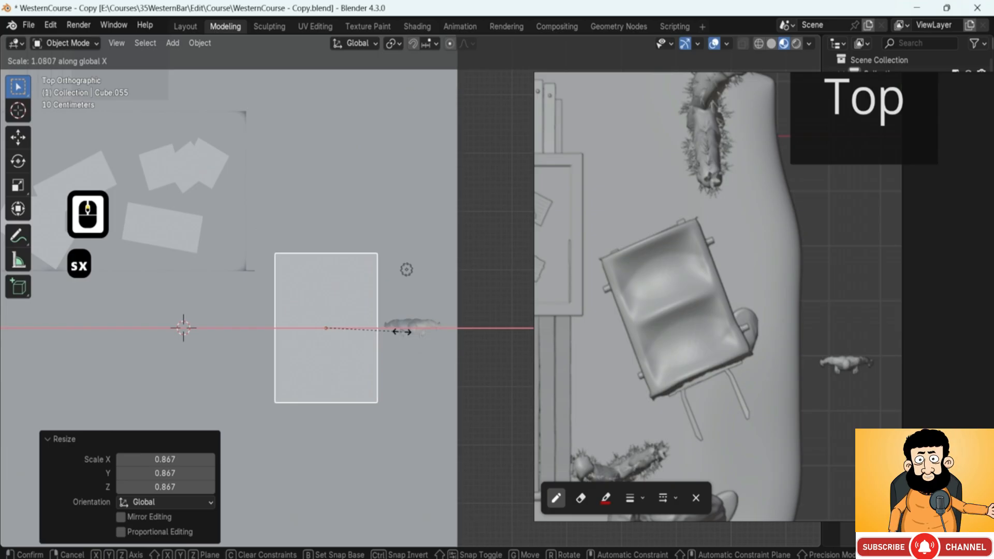
pyautogui.click(406, 329)
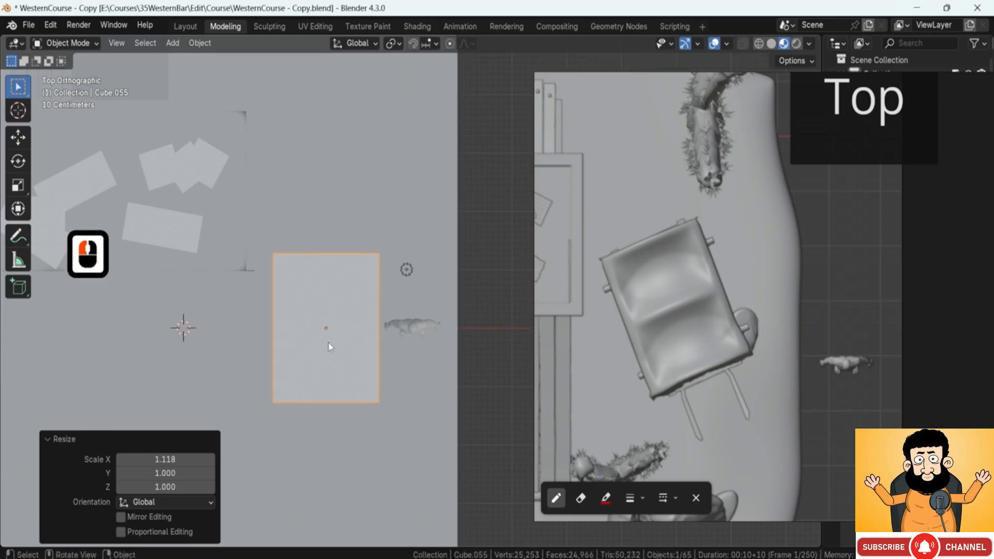
pyautogui.press('s')
pyautogui.press('x')
pyautogui.click(384, 333)
# - Check the wagon's ground clearance in the Wagon reference and lower the cube about 0.2 m along Z
pyautogui.moveTo(384, 334); pyautogui.dragTo(361, 212, button='middle')
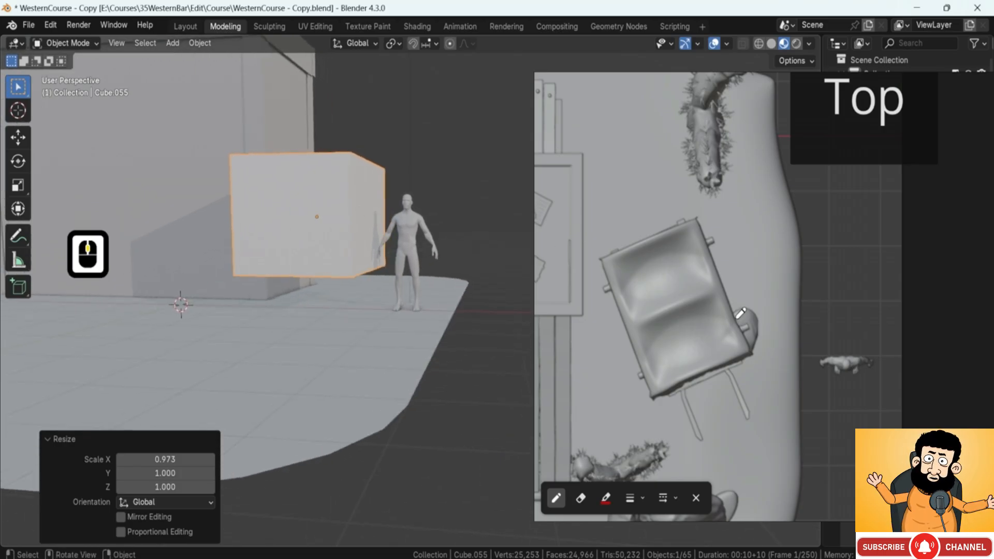
pyautogui.scroll(-6, 755, 308)
pyautogui.scroll(1, 755, 293)
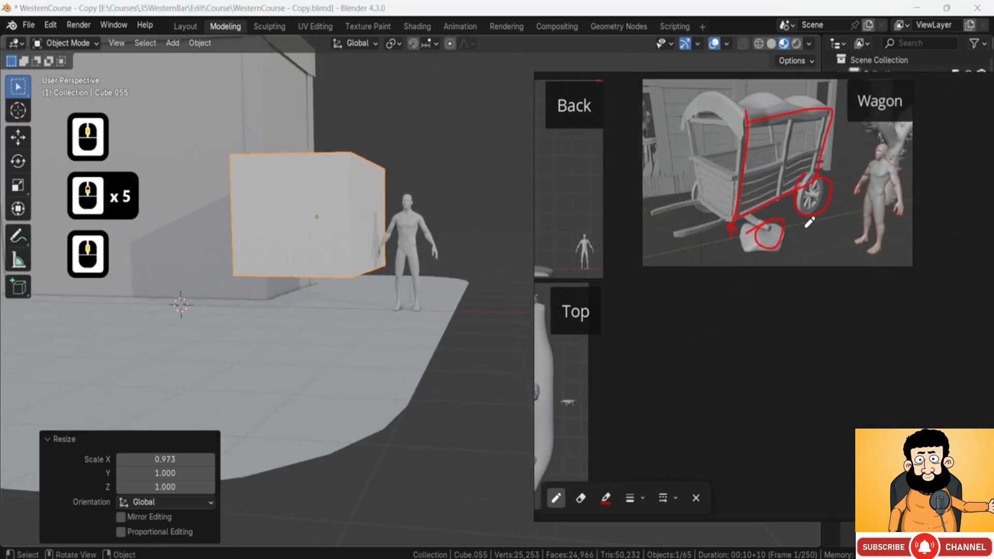
pyautogui.scroll(2, 808, 219)
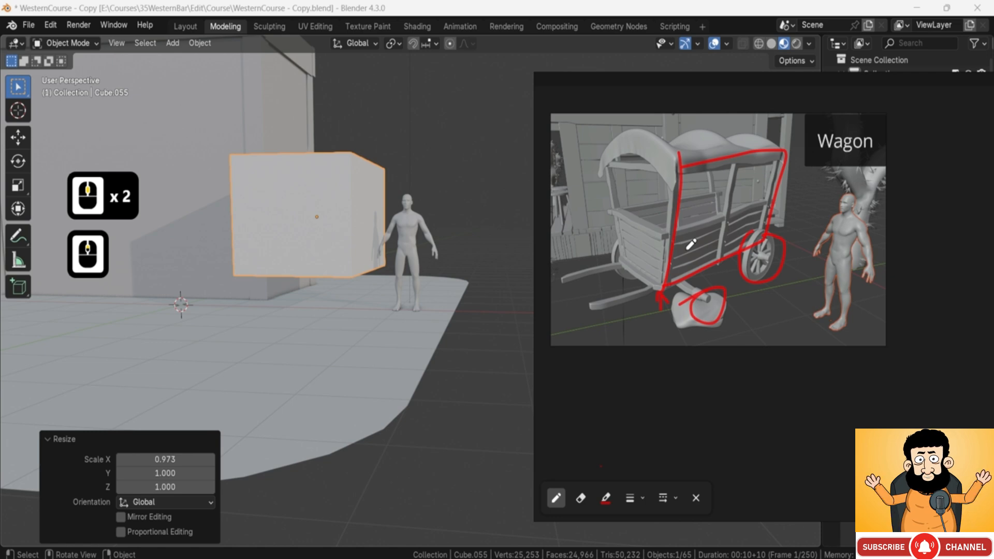
pyautogui.click(344, 238)
pyautogui.press('g')
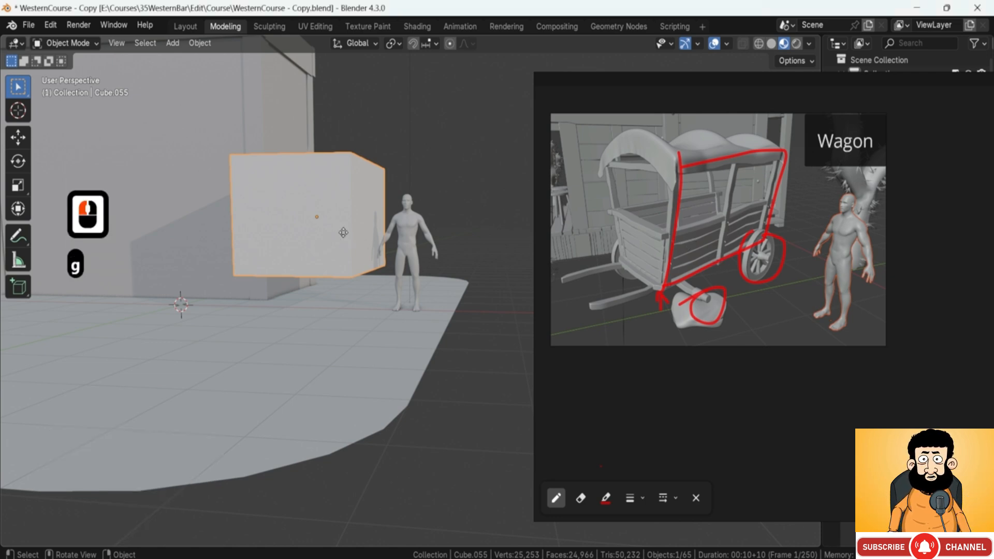
pyautogui.press('z')
pyautogui.click(344, 245)
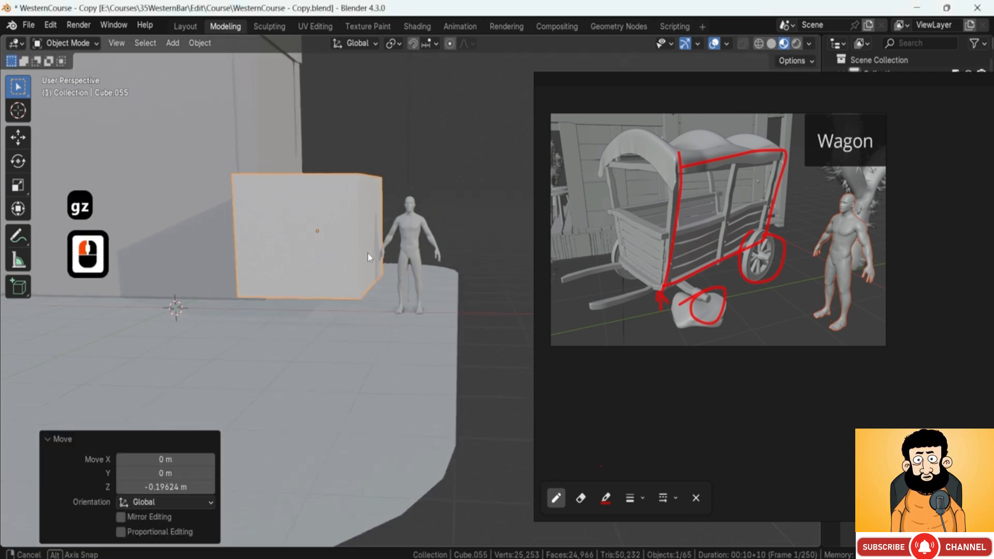
# - Raise the cube's top face along Z in Edit Mode so the wagon body is about 1.92 m tall
pyautogui.moveTo(368, 253); pyautogui.dragTo(332, 201, button='middle')
pyautogui.click(331, 201)
pyautogui.press('Tab')
pyautogui.press('Tab')
pyautogui.press('Tab')
pyautogui.click(314, 183)
pyautogui.press('g')
pyautogui.press('z')
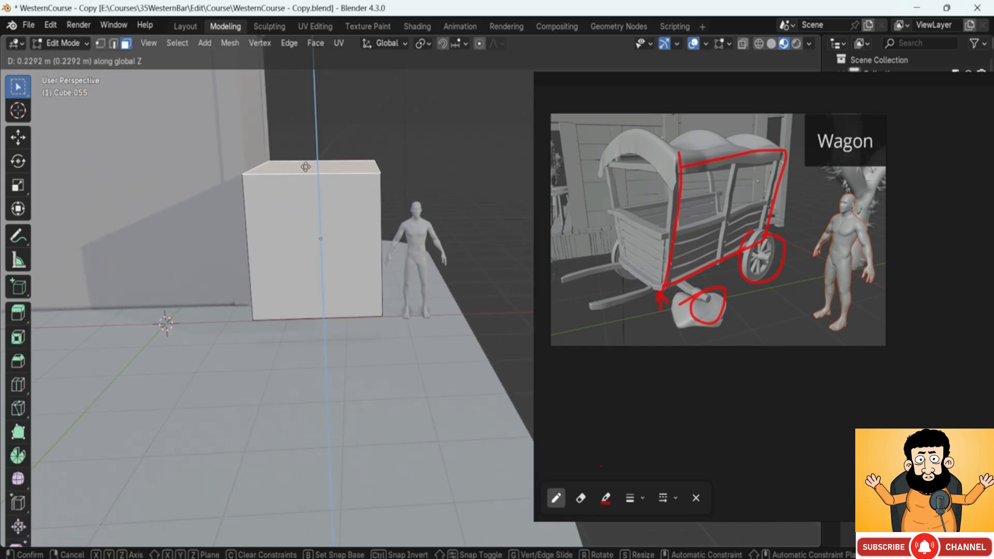
pyautogui.click(305, 167)
pyautogui.moveTo(306, 166); pyautogui.dragTo(397, 241, button='middle')
pyautogui.press('g')
pyautogui.press('z')
pyautogui.click(371, 215)
pyautogui.press('Tab')
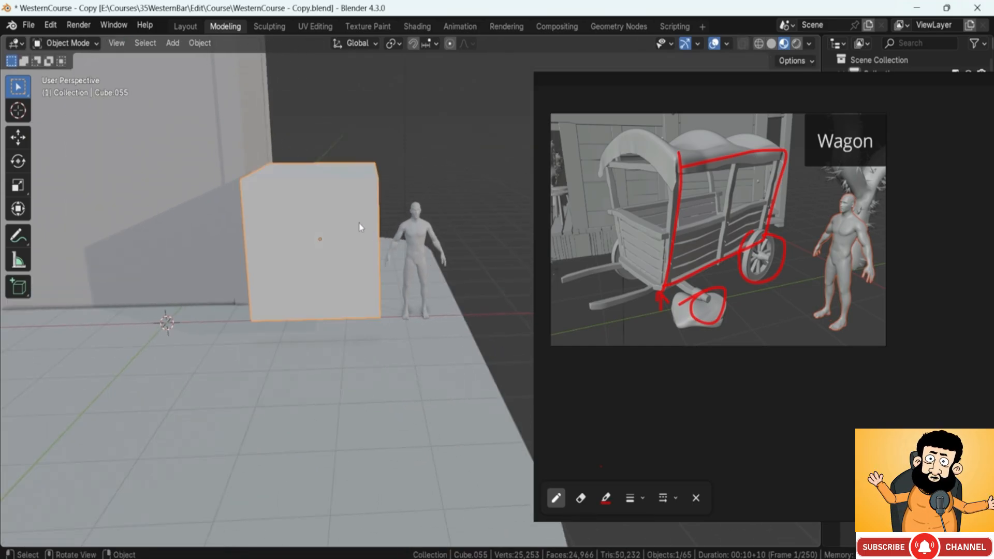
# - Put the reference board aside and narrow the cube along X by a factor of about 0.93, to about 1.75 m wide
pyautogui.press('F8')
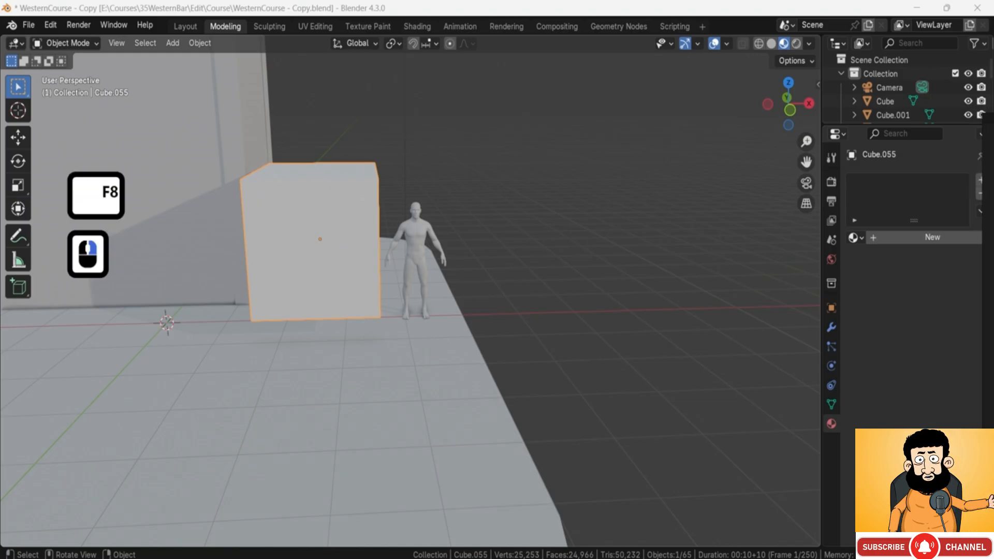
pyautogui.press('F8')
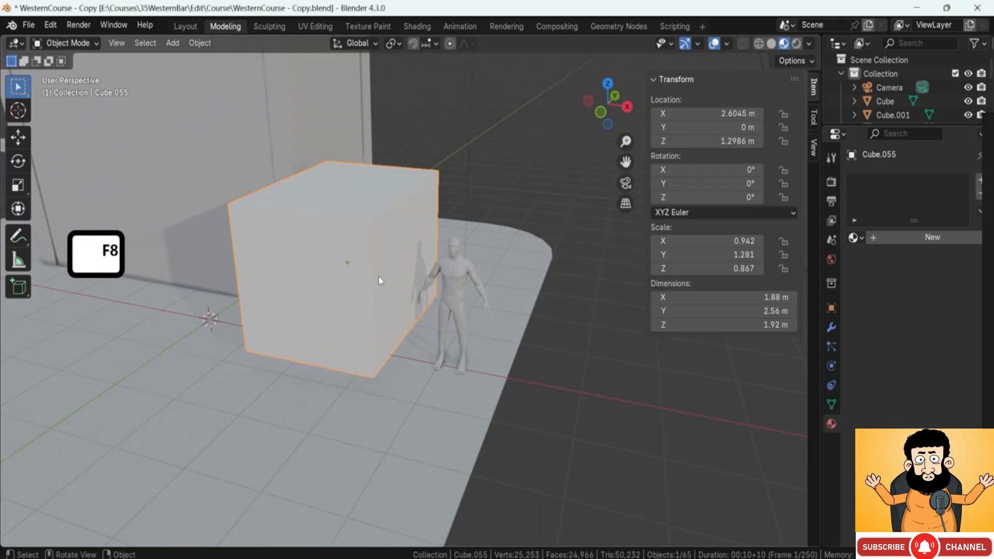
pyautogui.moveTo(373, 274); pyautogui.dragTo(402, 259, button='middle')
pyautogui.scroll(2, 434, 268)
pyautogui.press('s')
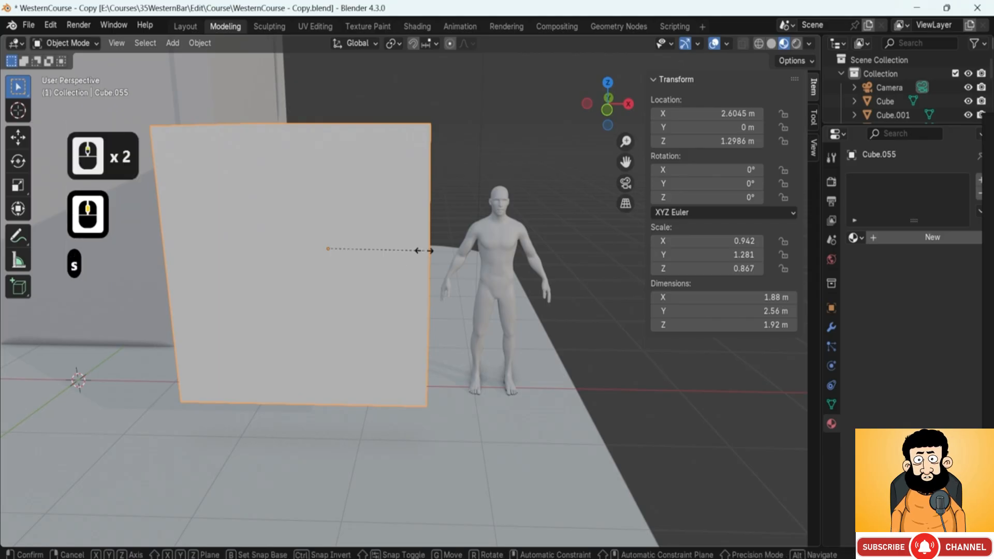
pyautogui.press('x')
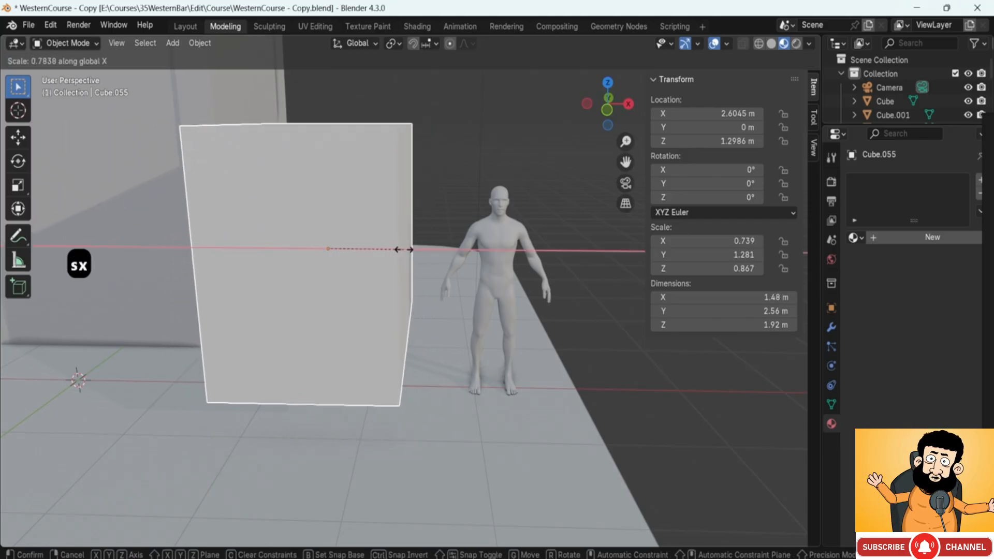
pyautogui.click(415, 252)
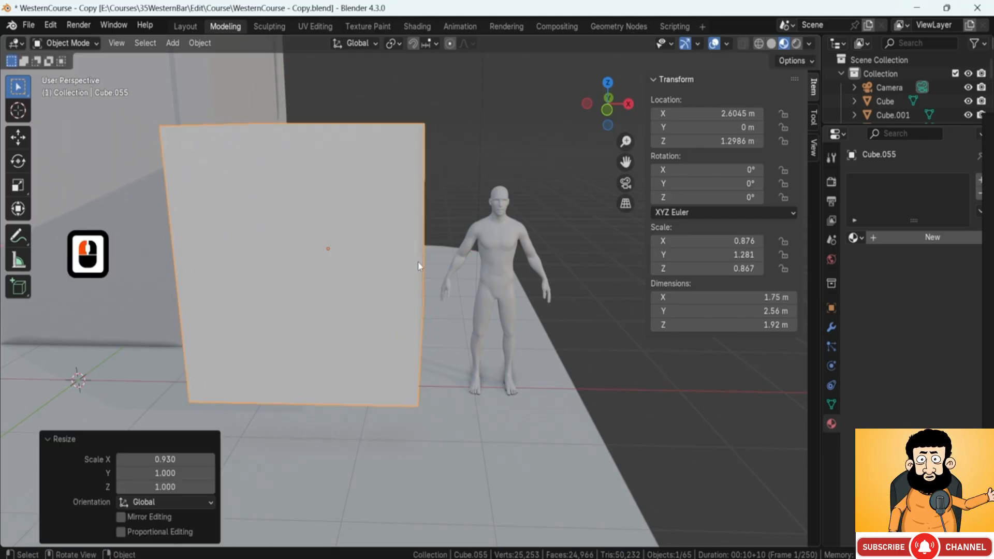
# - Show the cube's transform values and examine its scale
pyautogui.moveTo(417, 265); pyautogui.dragTo(375, 279, button='middle')
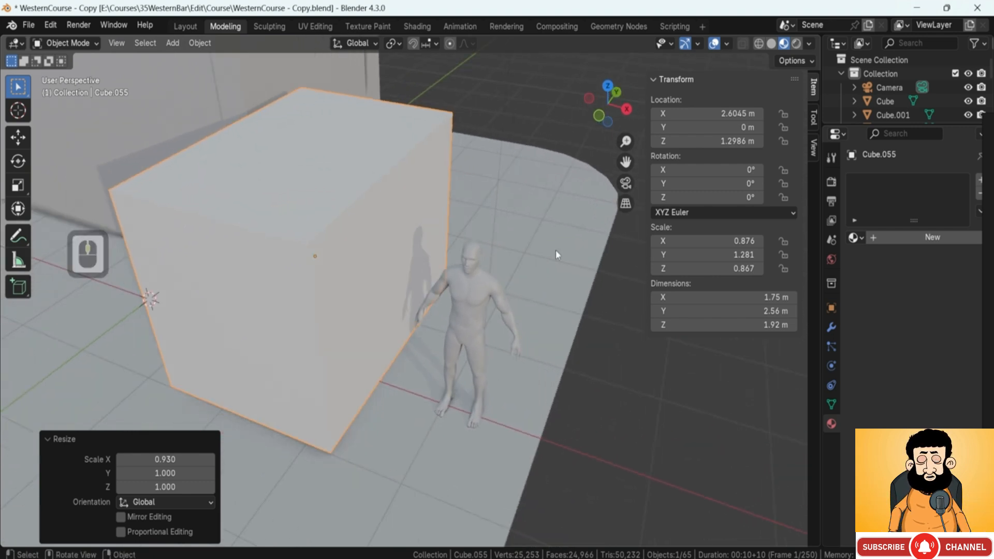
pyautogui.press('n')
pyautogui.press('n')
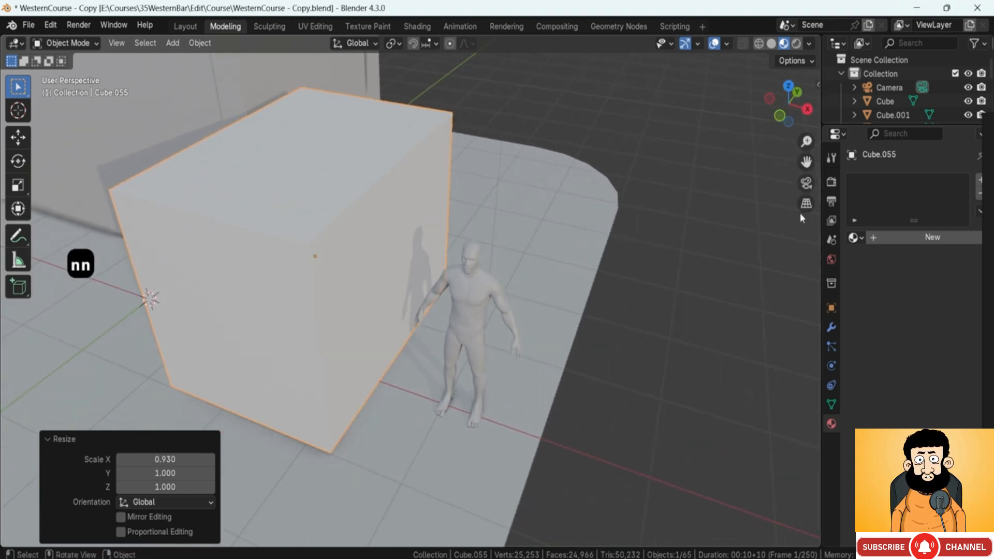
pyautogui.press('n')
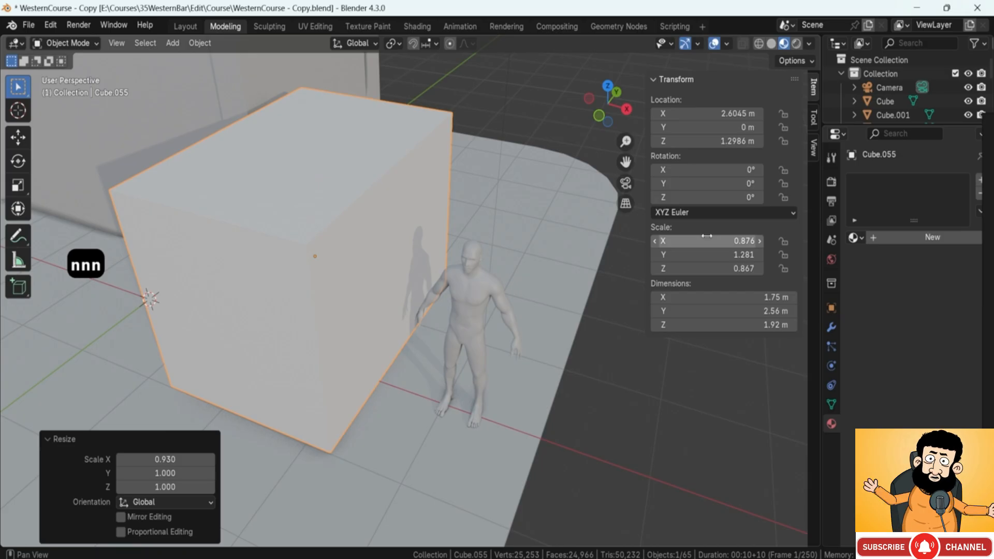
# - Try setting the cube's X, Y and Z scale all to 0.876432 in Object Mode, and undo it
pyautogui.moveTo(706, 236); pyautogui.dragTo(706, 268)
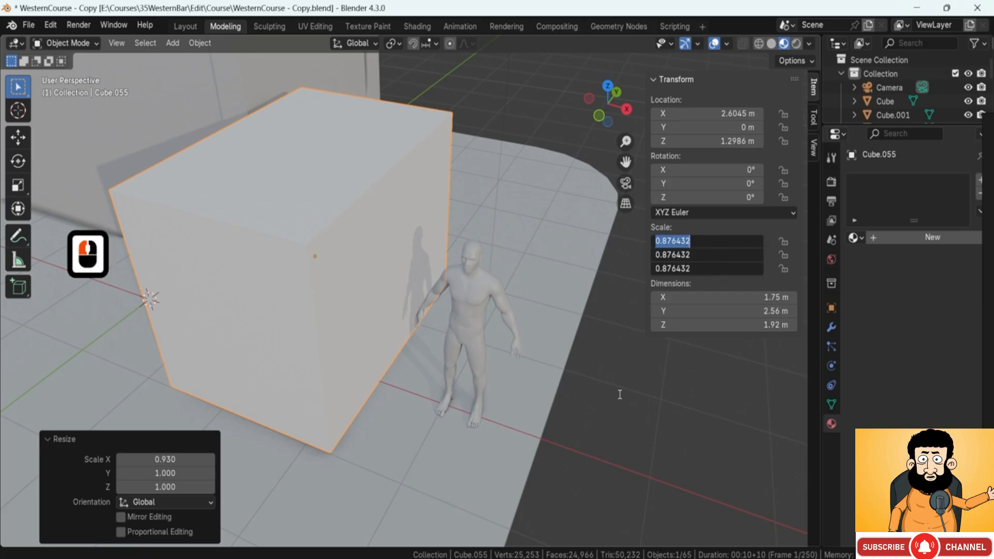
pyautogui.click(620, 395)
pyautogui.keyDown('shift'); pyautogui.moveTo(436, 312); pyautogui.dragTo(492, 306, button='middle'); pyautogui.keyUp('shift')
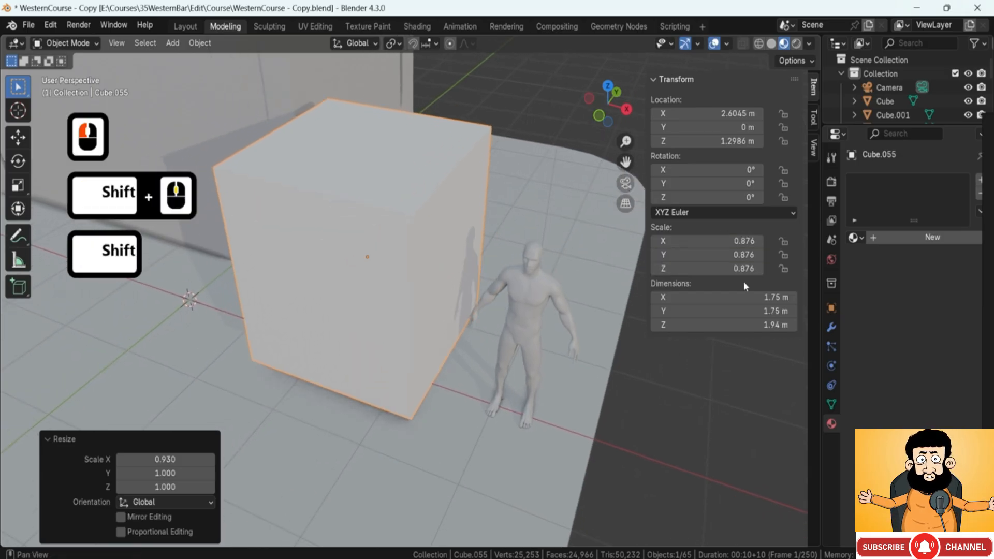
pyautogui.moveTo(452, 270); pyautogui.dragTo(422, 236, button='middle')
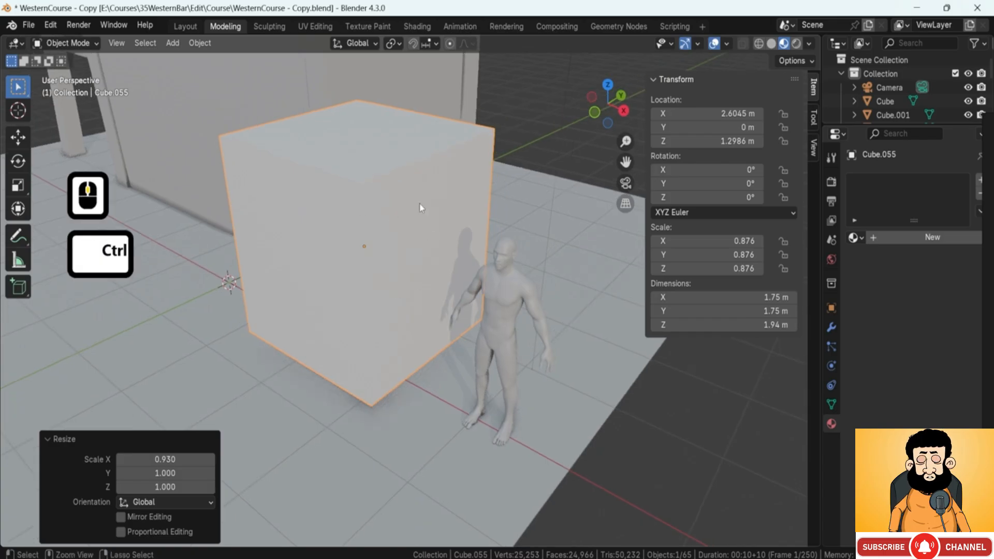
pyautogui.hotkey('ctrl', 'z')
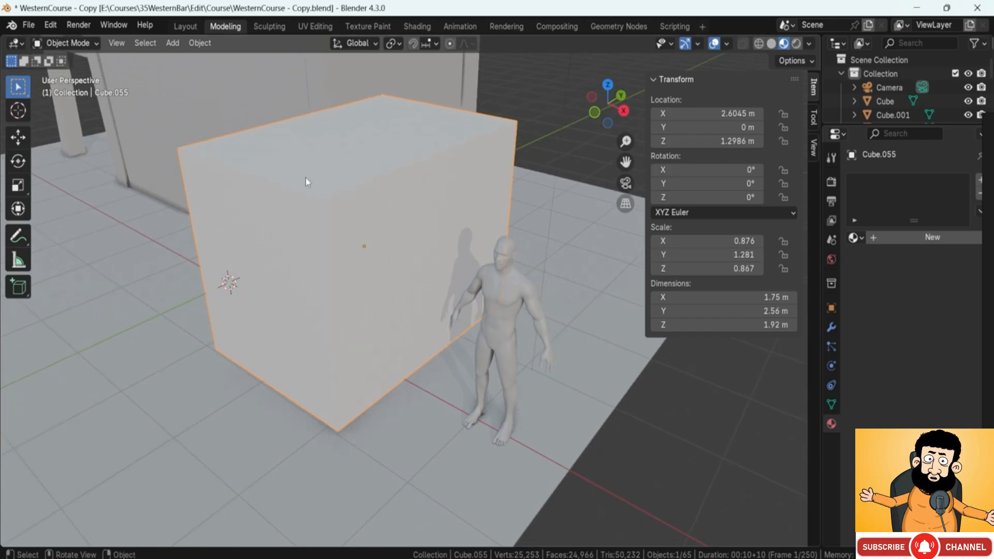
pyautogui.click(384, 241)
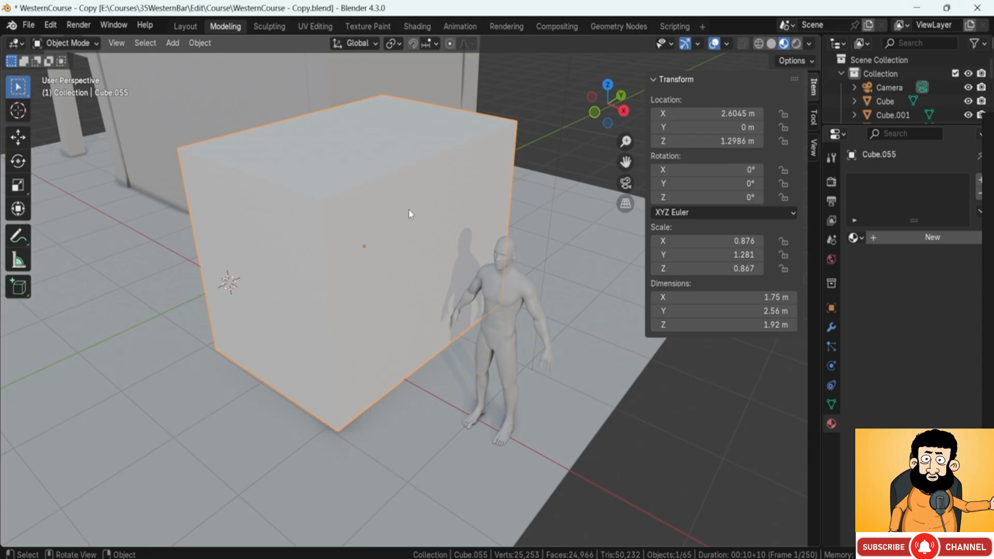
# - Try moving the cube's side face beside the human figure about -0.4 m along X in Edit Mode, and check the object's scale values
pyautogui.moveTo(223, 241); pyautogui.dragTo(271, 248, button='middle')
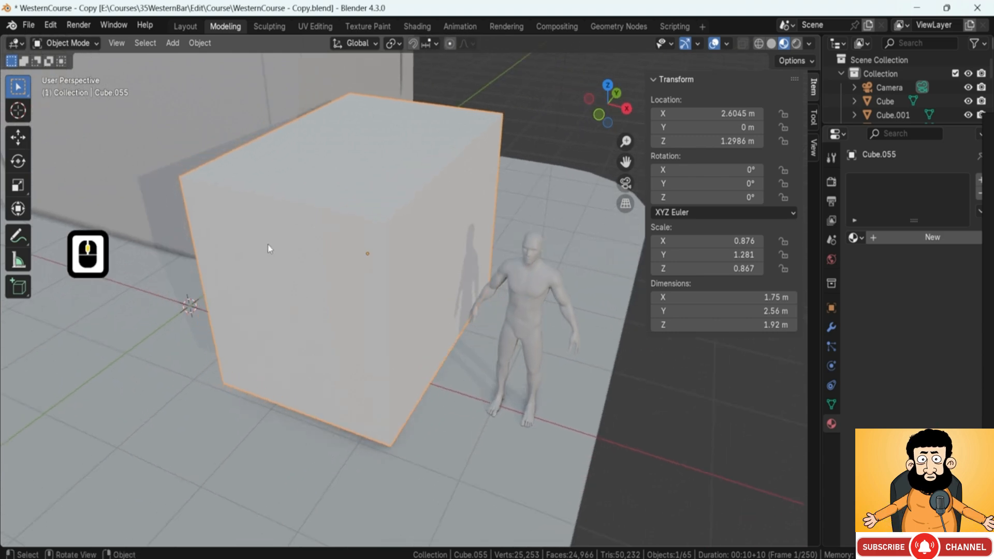
pyautogui.press('Tab')
pyautogui.press('3')
pyautogui.click(453, 248)
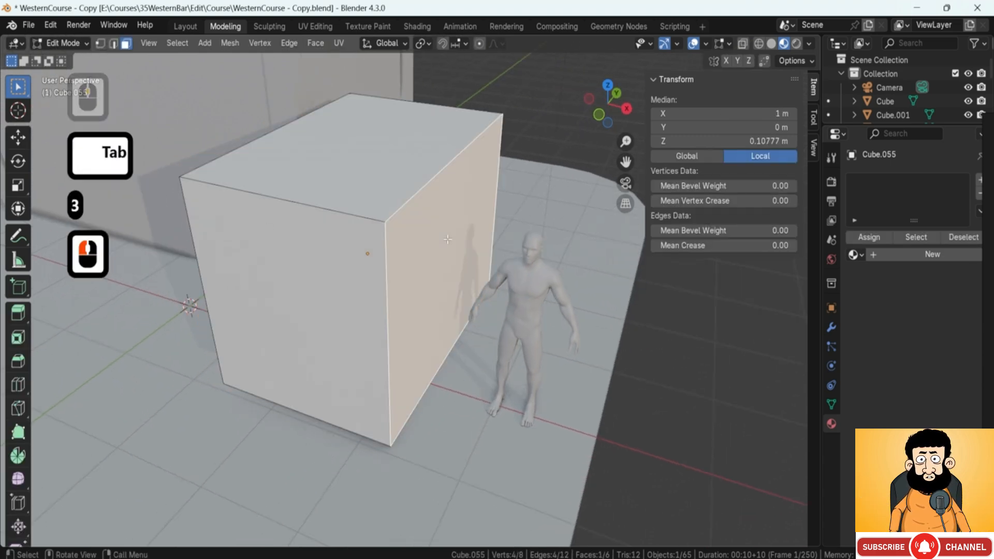
pyautogui.press('g')
pyautogui.press('x')
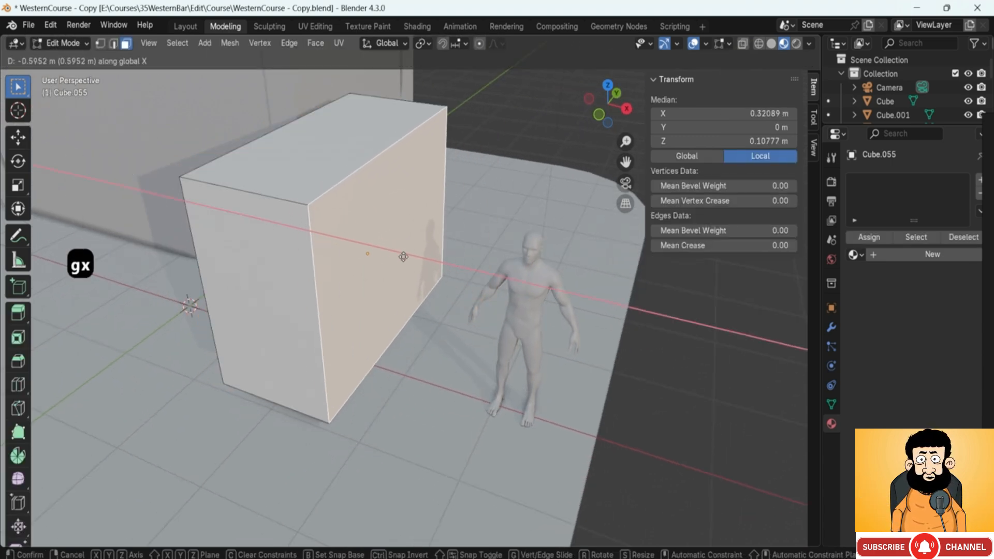
pyautogui.click(399, 258)
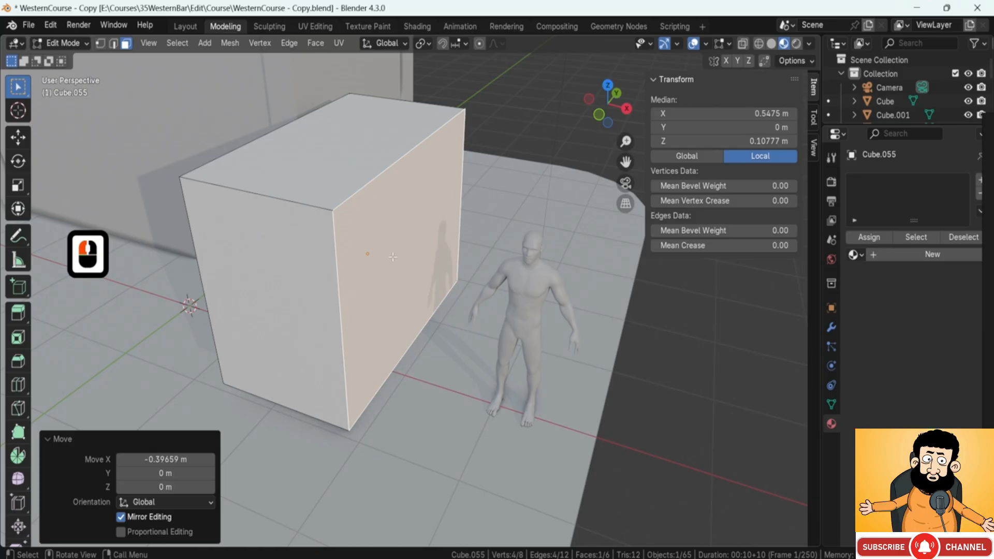
pyautogui.press('Tab')
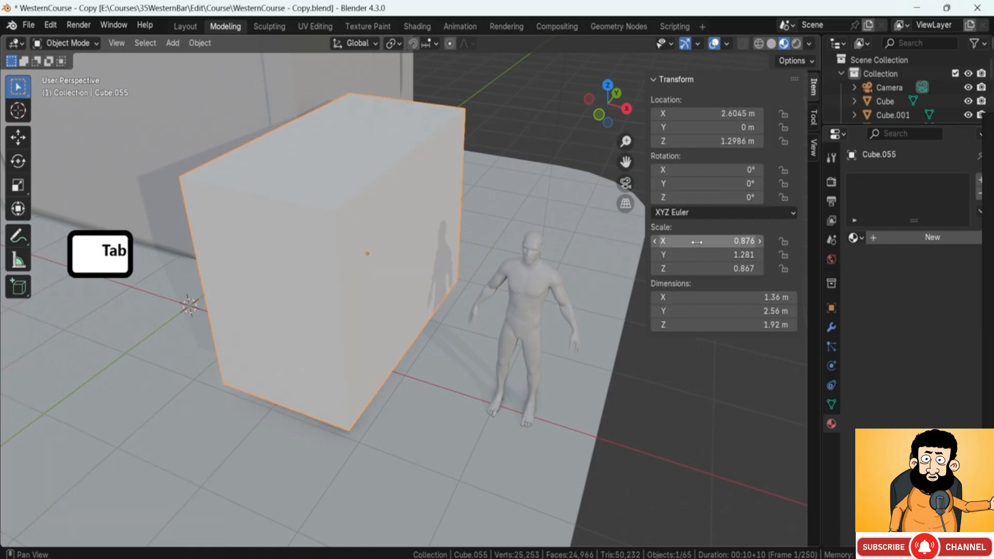
pyautogui.moveTo(428, 273); pyautogui.dragTo(411, 263, button='middle')
# - Undo the side face's move along X and return to Object Mode
pyautogui.hotkey('ctrl', 'z')
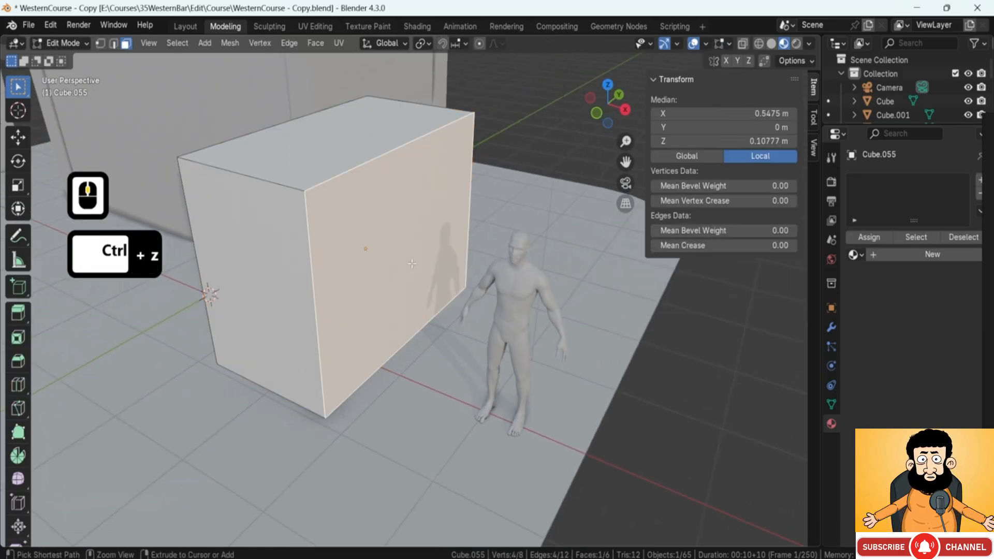
pyautogui.hotkey('ctrl', 'z')
pyautogui.press('Tab')
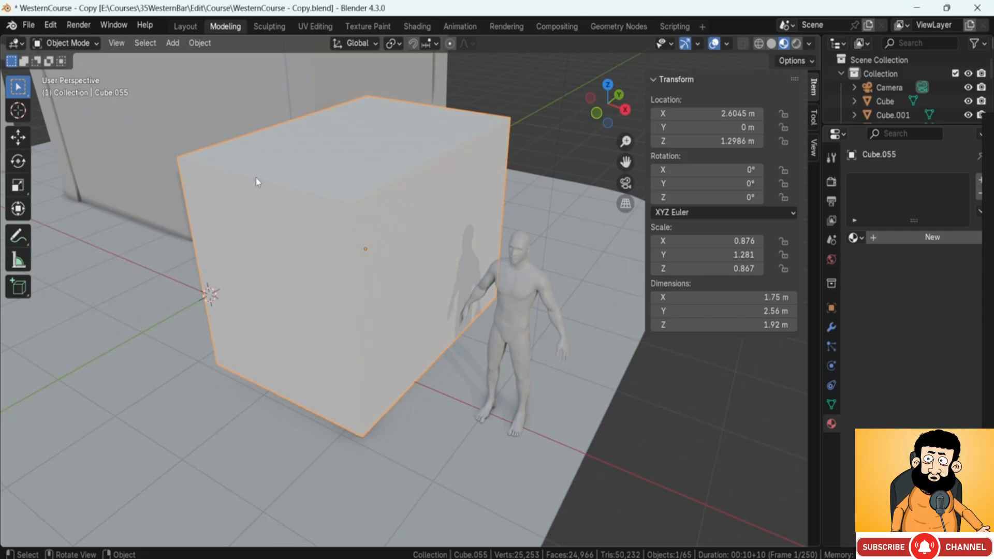
# - Try bevelling the cube's two long top edges by about 0.73 m with one segment, and undo the bevel
pyautogui.moveTo(256, 178); pyautogui.dragTo(328, 160, button='middle')
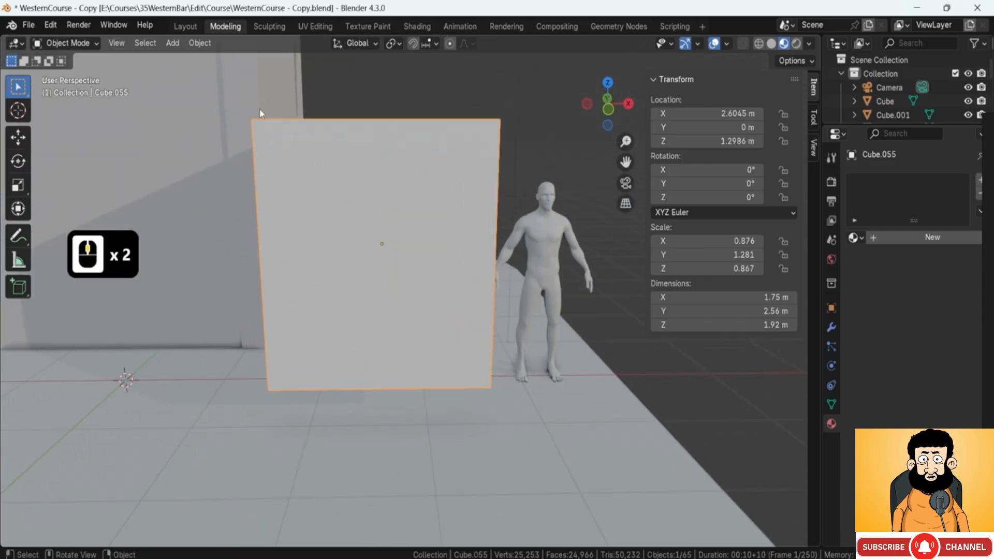
pyautogui.moveTo(410, 199); pyautogui.dragTo(293, 81, button='middle')
pyautogui.press('Tab')
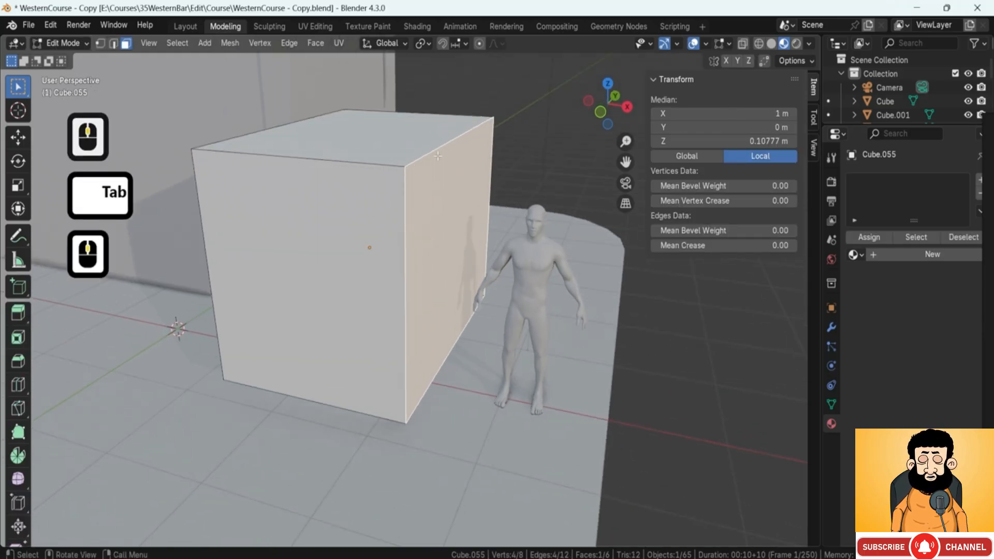
pyautogui.press('2')
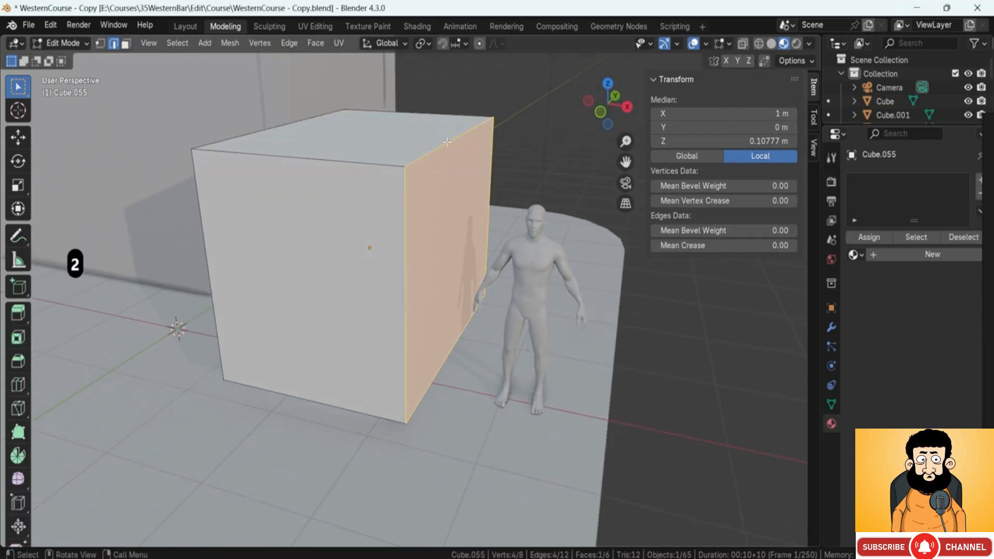
pyautogui.click(265, 130)
pyautogui.keyDown('shift'); pyautogui.click(449, 142); pyautogui.keyUp('shift')
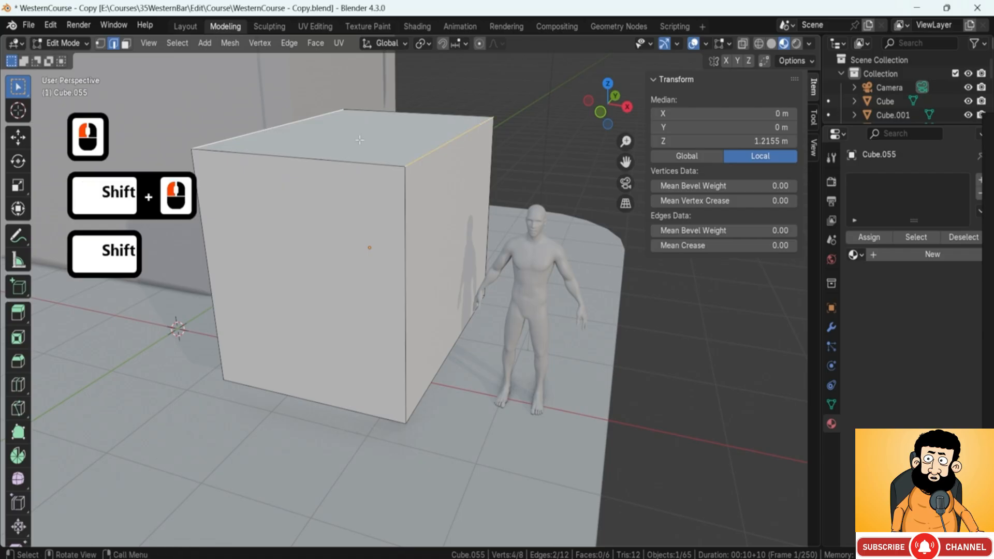
pyautogui.moveTo(448, 142); pyautogui.dragTo(494, 174, button='middle')
pyautogui.hotkey('ctrl', 'b')
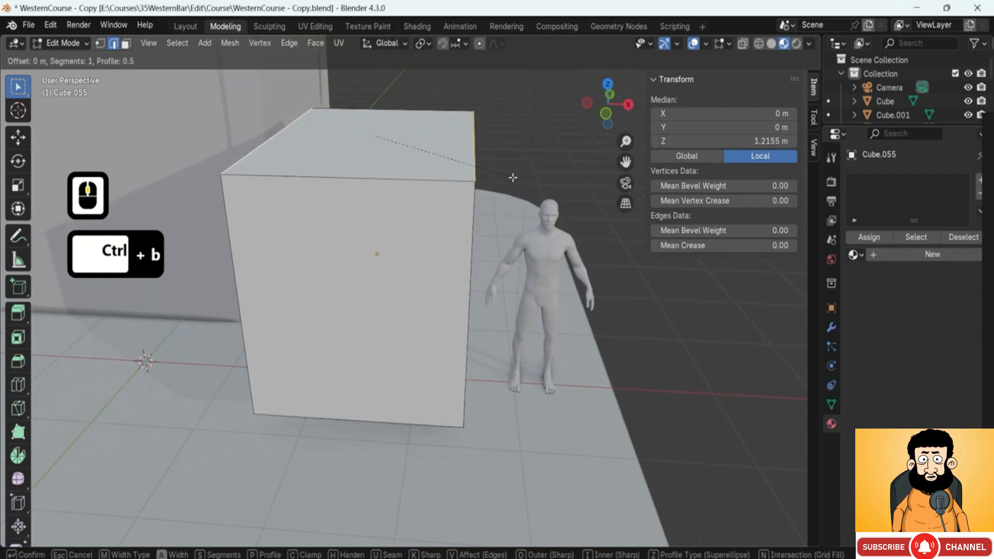
pyautogui.click(597, 206)
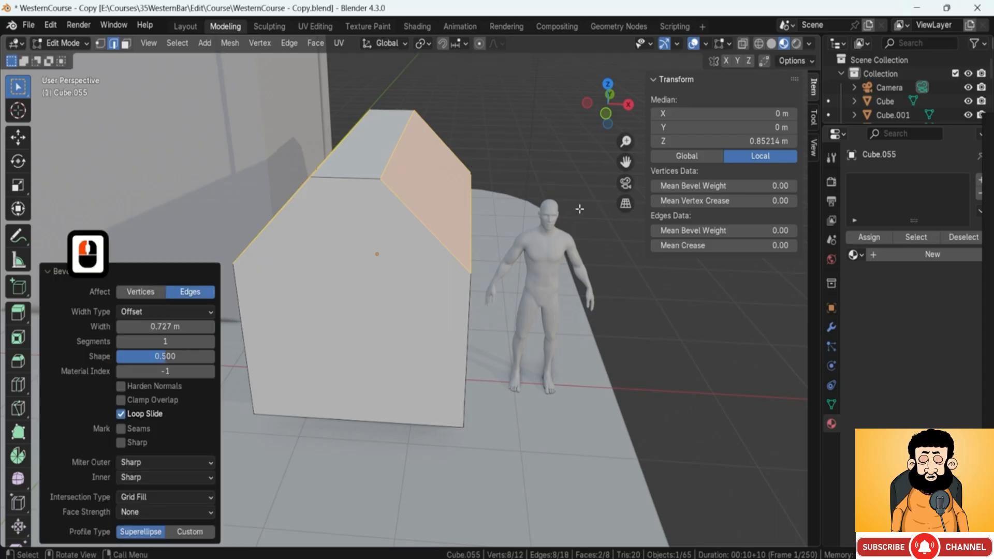
pyautogui.moveTo(597, 206); pyautogui.dragTo(270, 249, button='middle')
pyautogui.hotkey('ctrl', 'z')
# - Try bevelling all four top edges of the cube by about 0.53 m, inspect the bevel from several sides, and undo it
pyautogui.keyDown('shift'); pyautogui.click(271, 247); pyautogui.keyUp('shift')
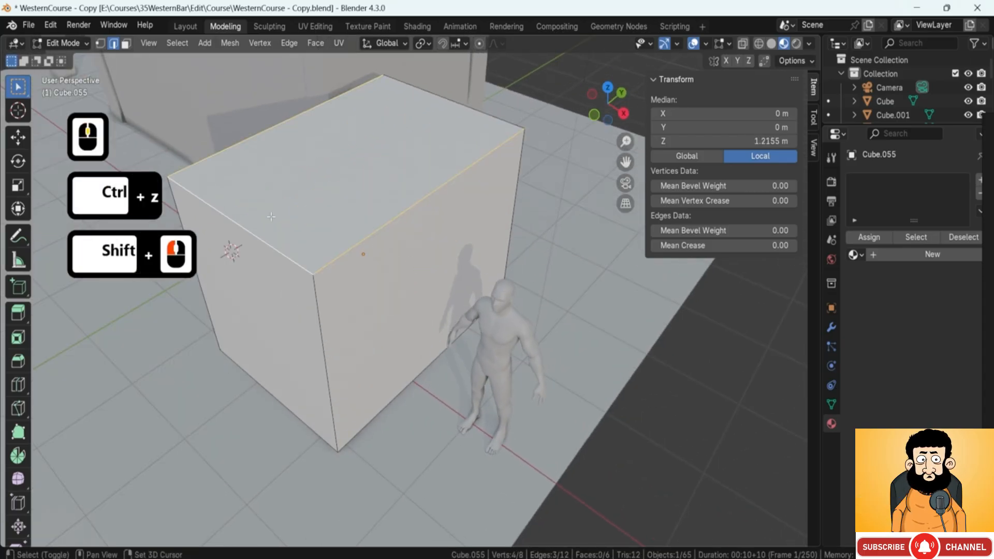
pyautogui.keyDown('shift'); pyautogui.click(454, 102); pyautogui.keyUp('shift')
pyautogui.moveTo(453, 102); pyautogui.dragTo(570, 236, button='middle')
pyautogui.hotkey('ctrl', 'b')
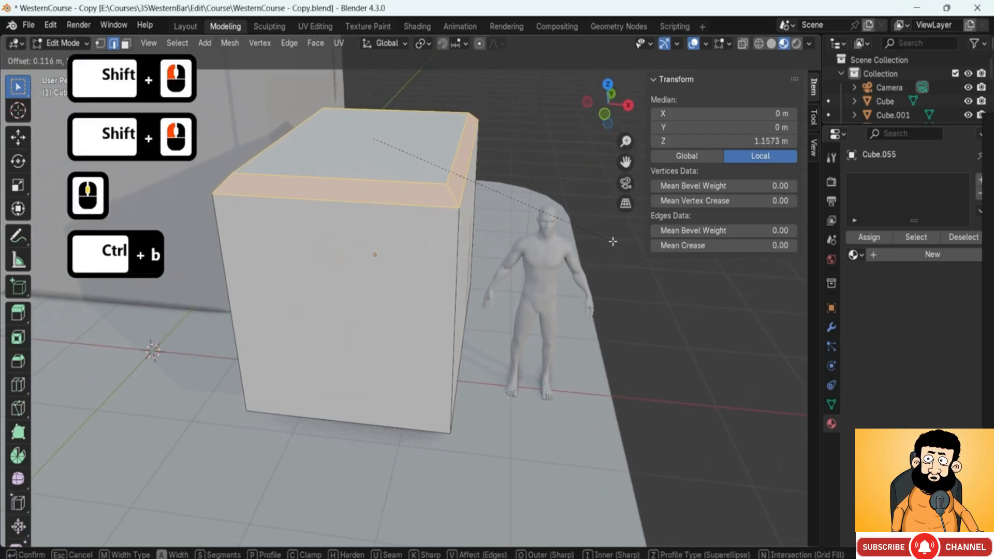
pyautogui.click(661, 256)
pyautogui.moveTo(300, 182); pyautogui.dragTo(202, 236, button='middle')
pyautogui.keyDown('shift'); pyautogui.moveTo(304, 155); pyautogui.dragTo(375, 186, button='middle'); pyautogui.keyUp('shift')
pyautogui.moveTo(441, 254); pyautogui.dragTo(408, 289, button='middle')
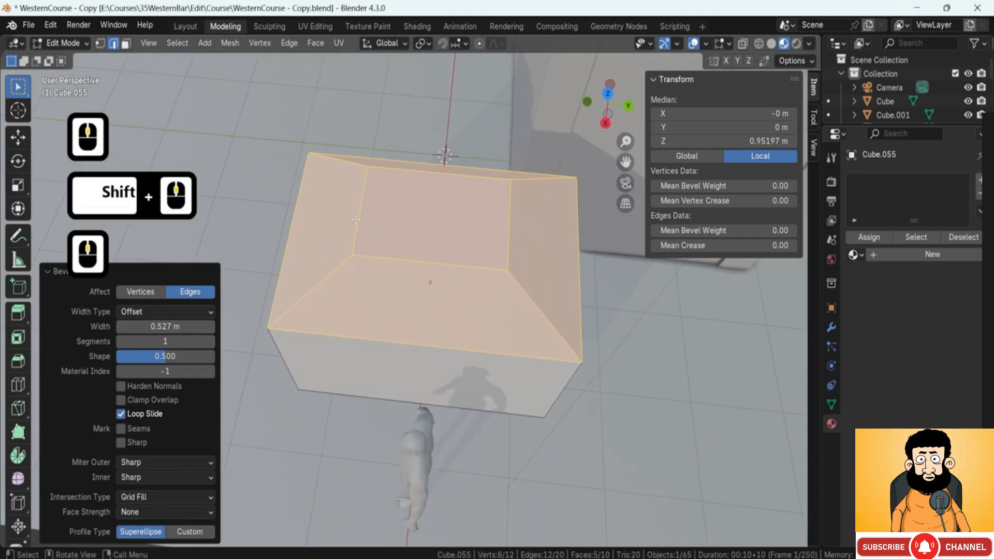
pyautogui.moveTo(357, 220); pyautogui.dragTo(345, 190, button='middle')
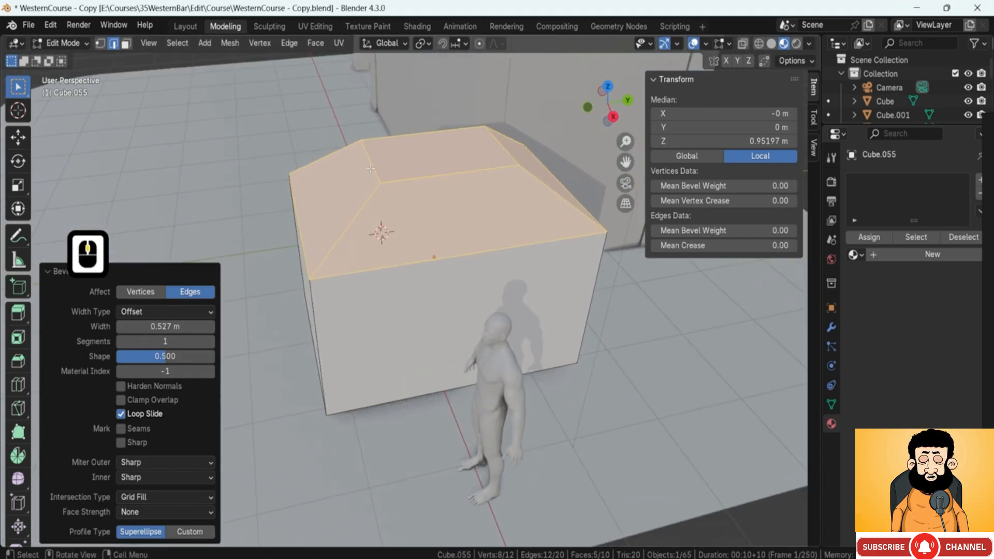
pyautogui.moveTo(309, 219); pyautogui.dragTo(295, 187, button='middle')
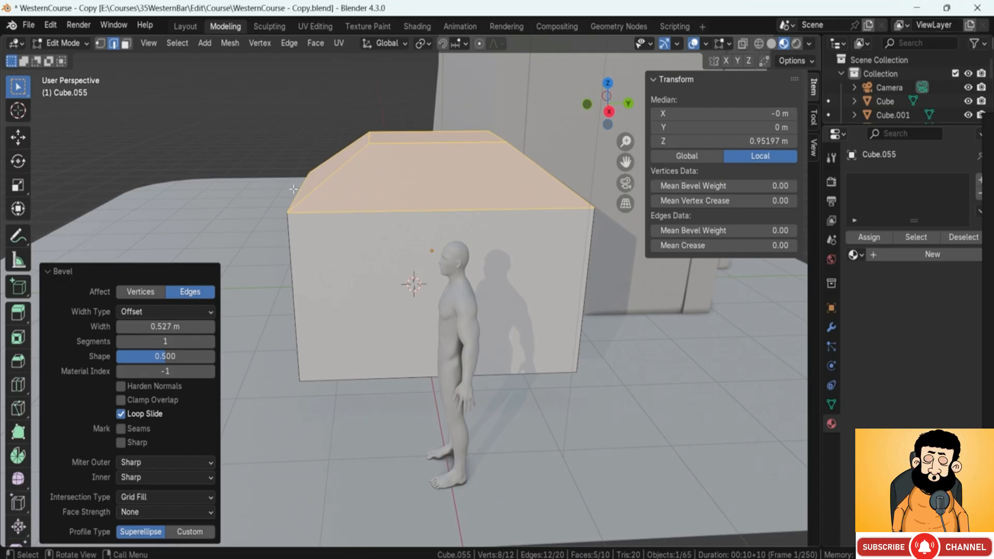
pyautogui.moveTo(372, 143); pyautogui.dragTo(394, 241, button='middle')
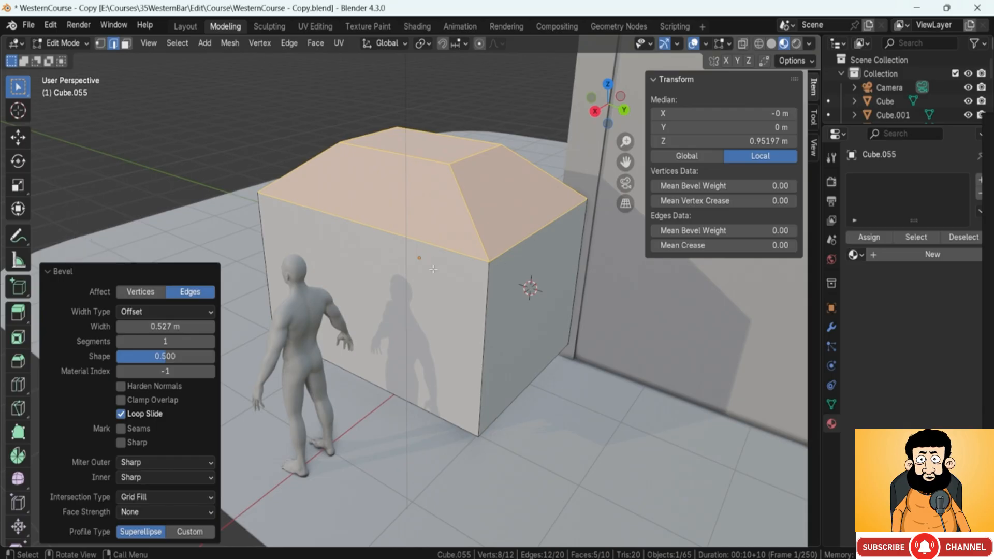
pyautogui.moveTo(505, 265); pyautogui.dragTo(472, 262, button='middle')
pyautogui.hotkey('ctrl', 'z')
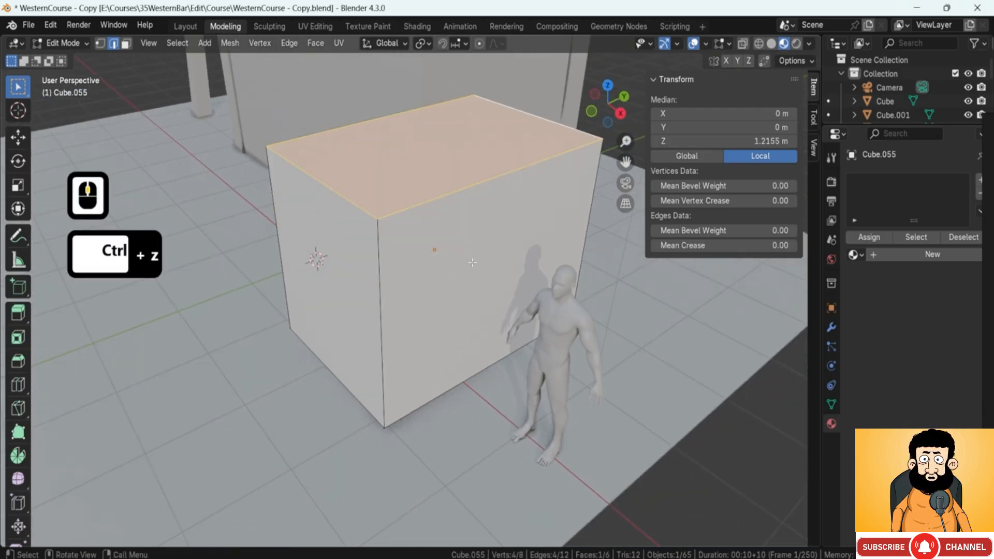
# - Try narrowing the cube along X by scaling it in Object Mode
pyautogui.press('Tab')
pyautogui.moveTo(418, 248); pyautogui.dragTo(543, 249, button='middle')
pyautogui.press('s')
pyautogui.press('x')
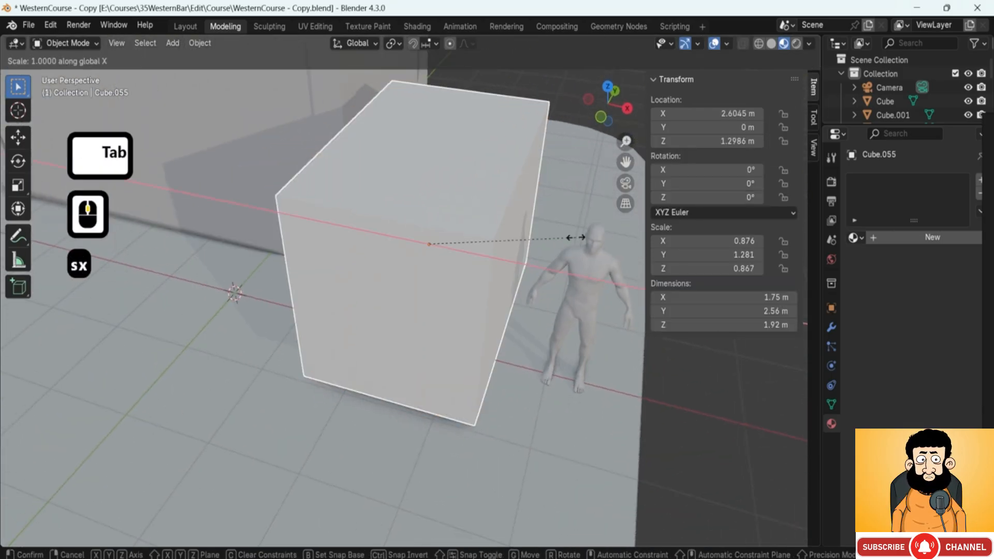
pyautogui.click(508, 240)
# - Bevel the narrowed cube's four top edges by about 0.43 m in Edit Mode and compare the slopes of its sides
pyautogui.press('Tab')
pyautogui.moveTo(457, 220); pyautogui.dragTo(549, 236, button='middle')
pyautogui.hotkey('ctrl', 'b')
pyautogui.click(601, 257)
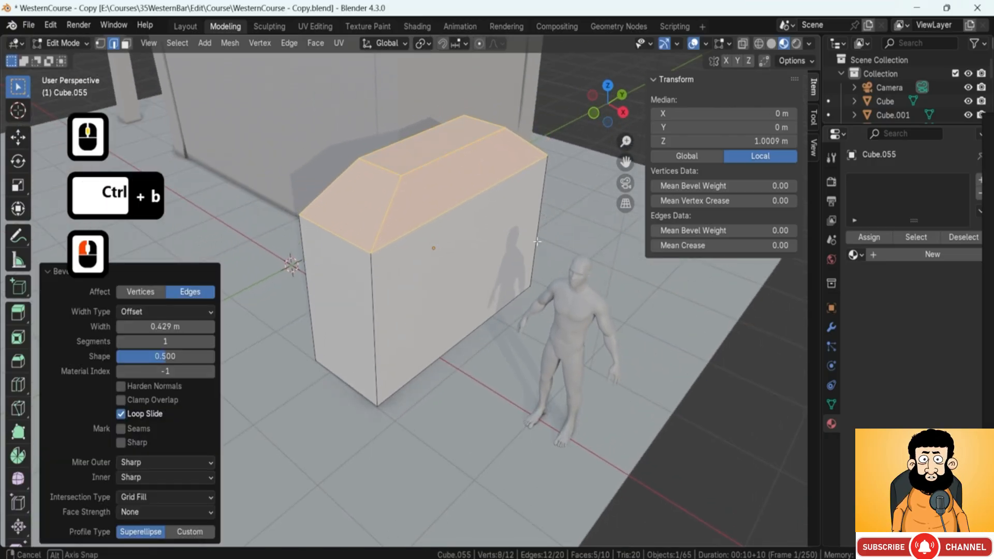
pyautogui.moveTo(601, 256); pyautogui.dragTo(372, 155, button='middle')
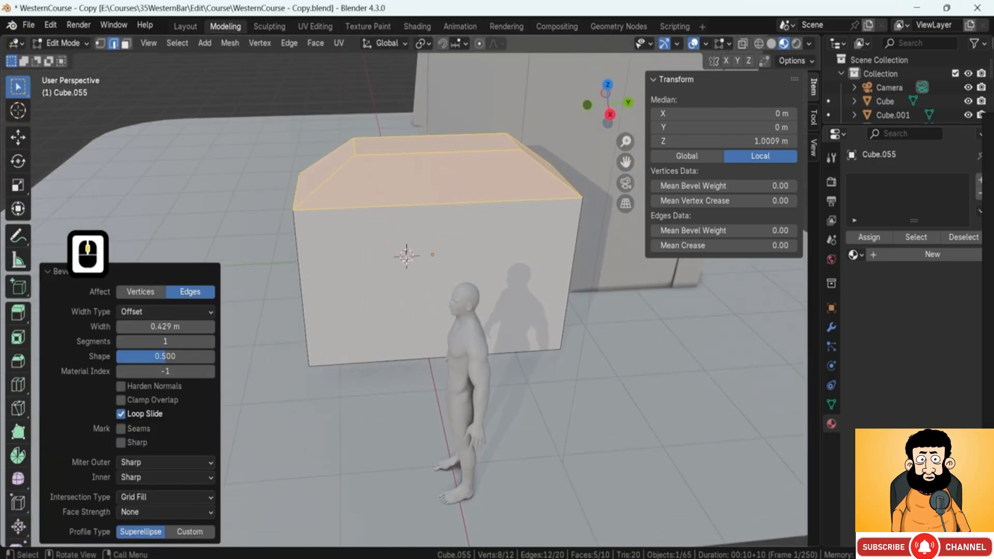
# - Undo the bevel and the X scaling of the cube, going back to Object Mode
pyautogui.hotkey('ctrl', 'z')
pyautogui.hotkey('ctrl', 'z')
pyautogui.hotkey('ctrl', 'z')
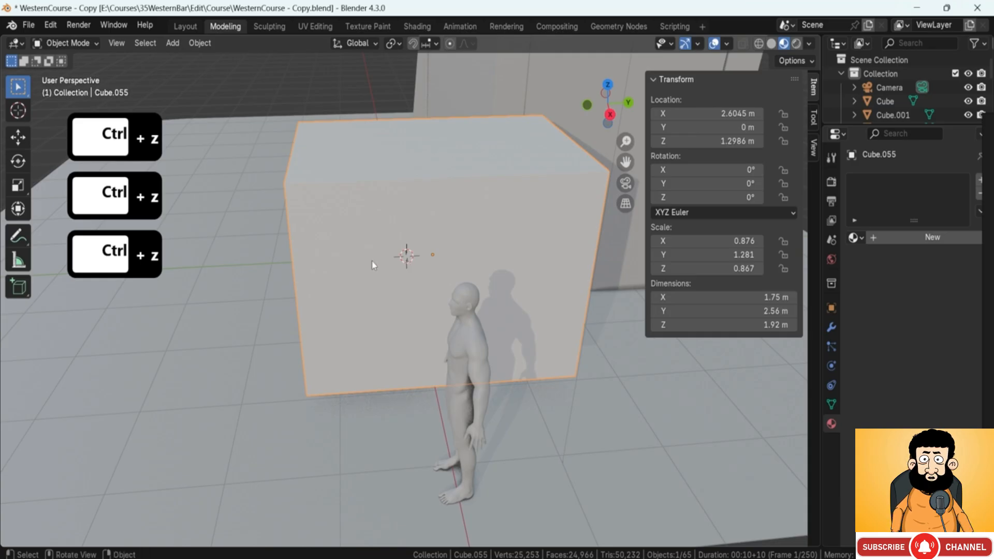
# - Apply the cube's scale in Object Mode
pyautogui.moveTo(373, 265); pyautogui.dragTo(487, 256, button='middle')
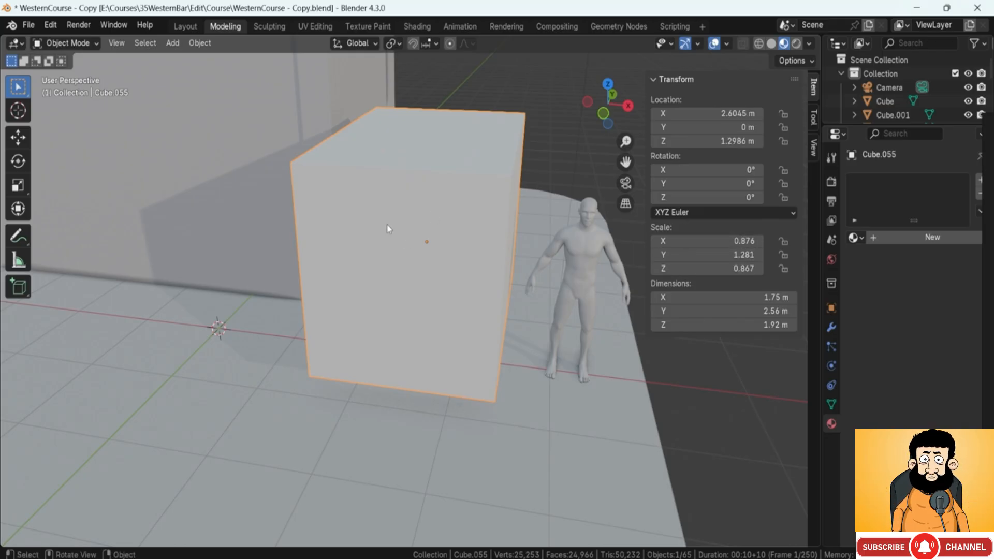
pyautogui.hotkey('ctrl', 'a')
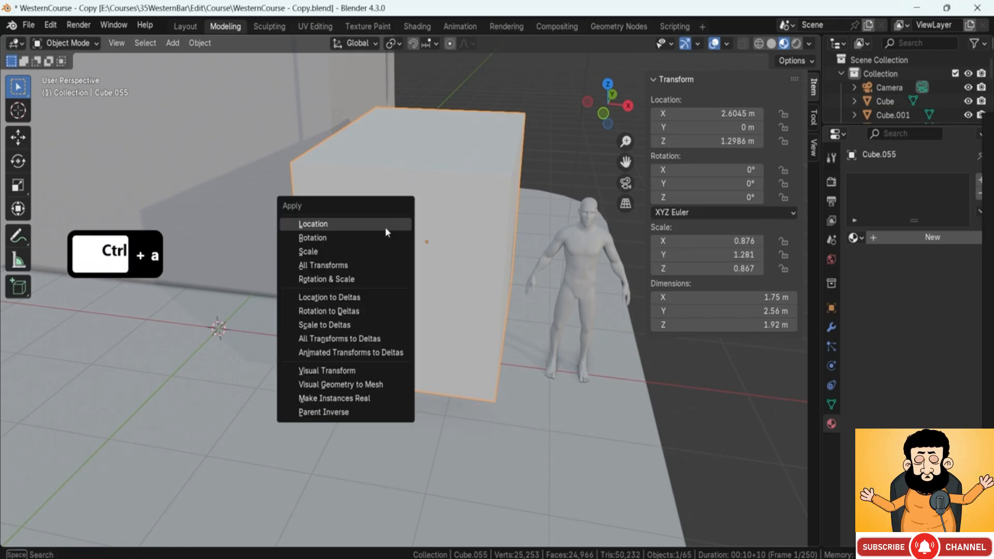
pyautogui.click(347, 253)
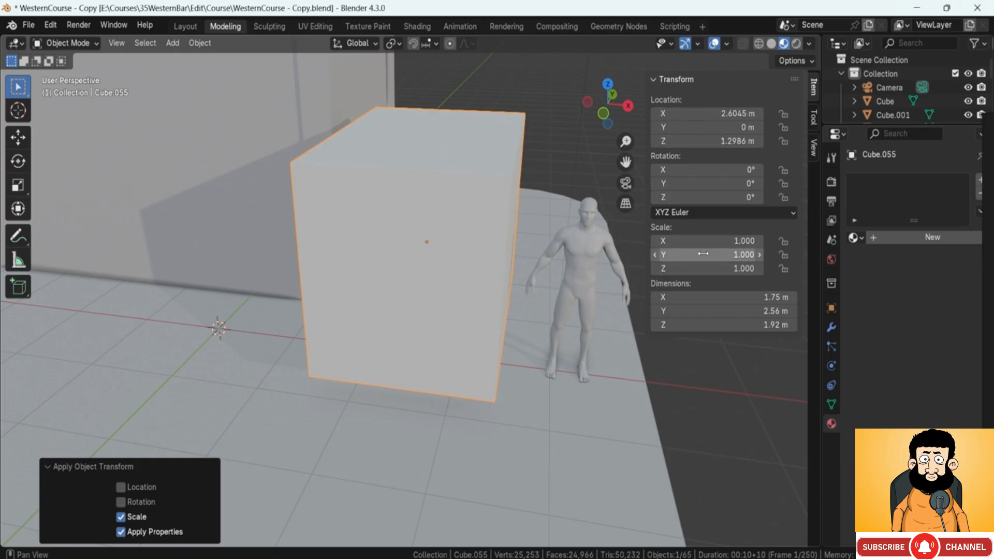
# - Rotate the cube about 7.66° around the global Y axis and view it from the side
pyautogui.scroll(-3, 381, 328)
pyautogui.moveTo(396, 298); pyautogui.dragTo(466, 266, button='middle')
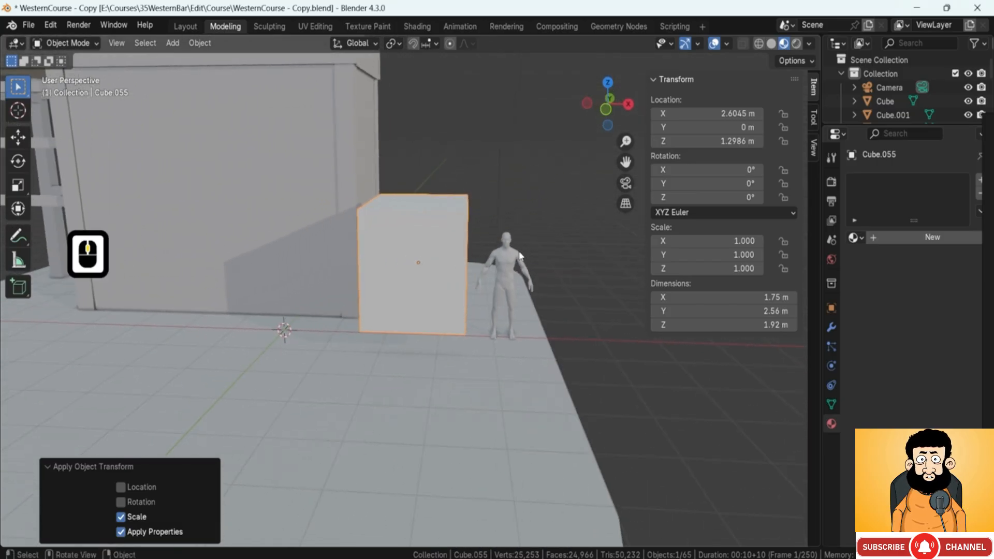
pyautogui.press('r')
pyautogui.press('y')
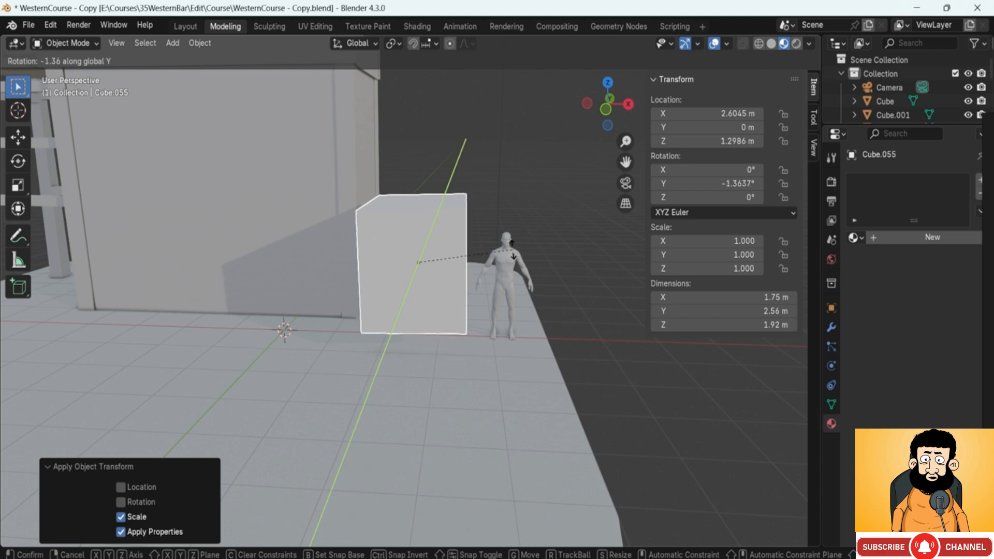
pyautogui.click(521, 269)
pyautogui.moveTo(520, 269); pyautogui.dragTo(449, 350, button='middle')
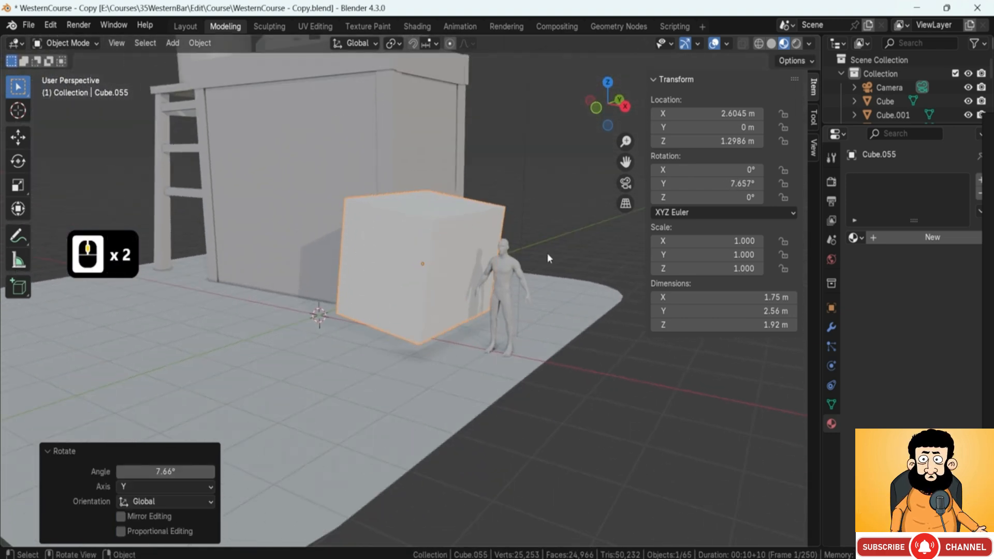
# - Rotate the tilted cube about 15.7° around the global Z axis and inspect its orientation from several sides
pyautogui.press('r')
pyautogui.press('z')
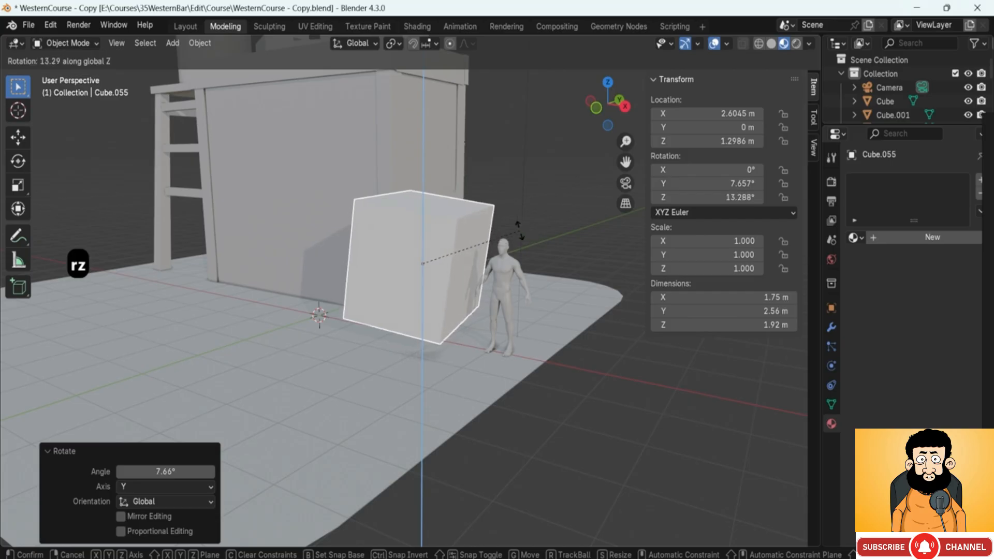
pyautogui.click(518, 230)
pyautogui.moveTo(518, 230); pyautogui.dragTo(429, 241, button='middle')
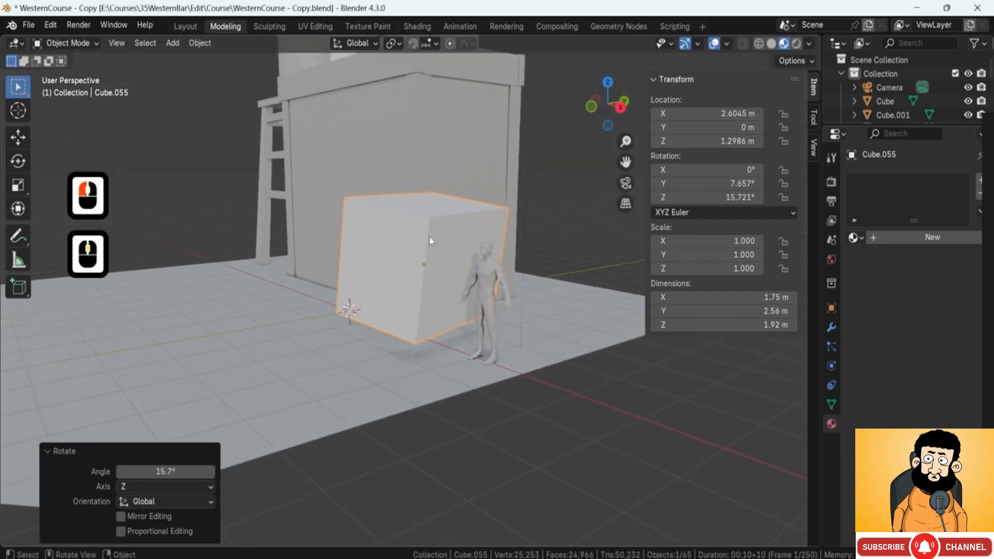
pyautogui.moveTo(432, 276); pyautogui.dragTo(468, 282, button='middle')
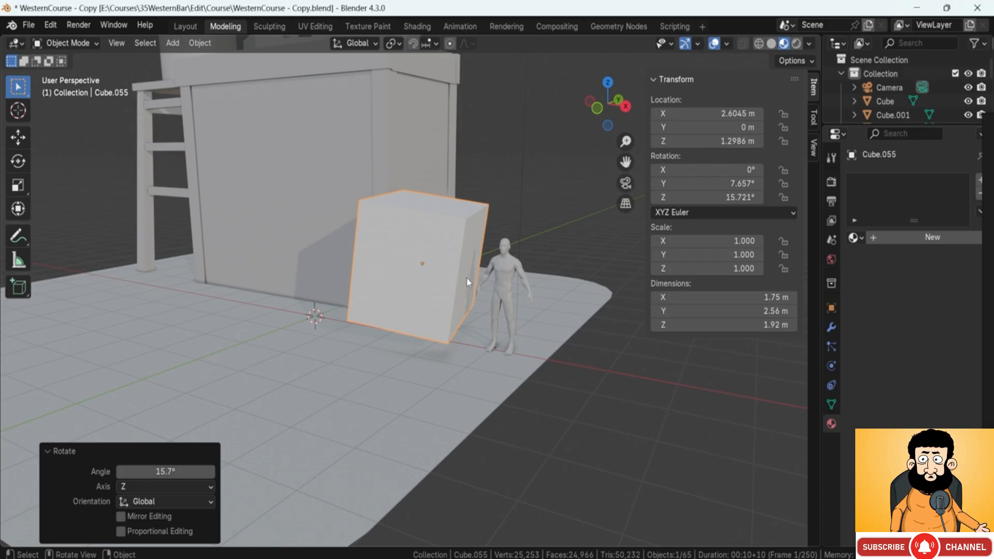
pyautogui.scroll(-3, 466, 278)
pyautogui.moveTo(466, 278); pyautogui.dragTo(451, 272, button='middle')
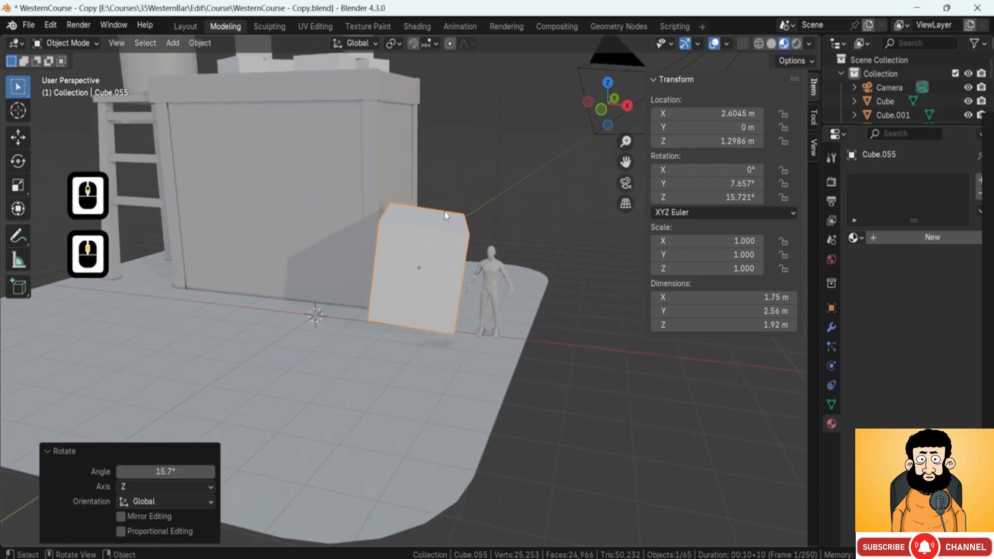
pyautogui.scroll(3, 443, 270)
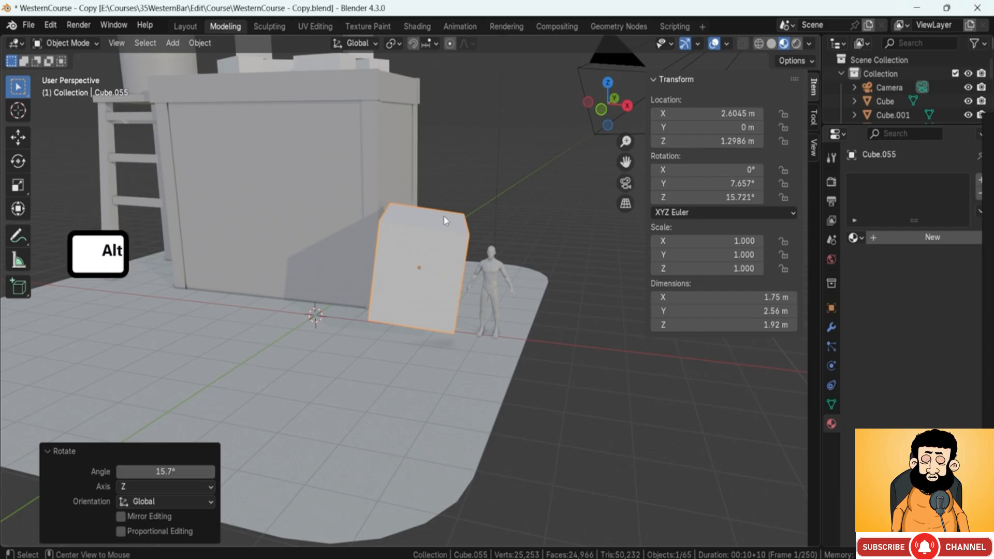
# - Clear the cube's rotation and location, placing it at the world origin, and inspect it from several sides
pyautogui.hotkey('alt', 'r')
pyautogui.hotkey('alt', 'g')
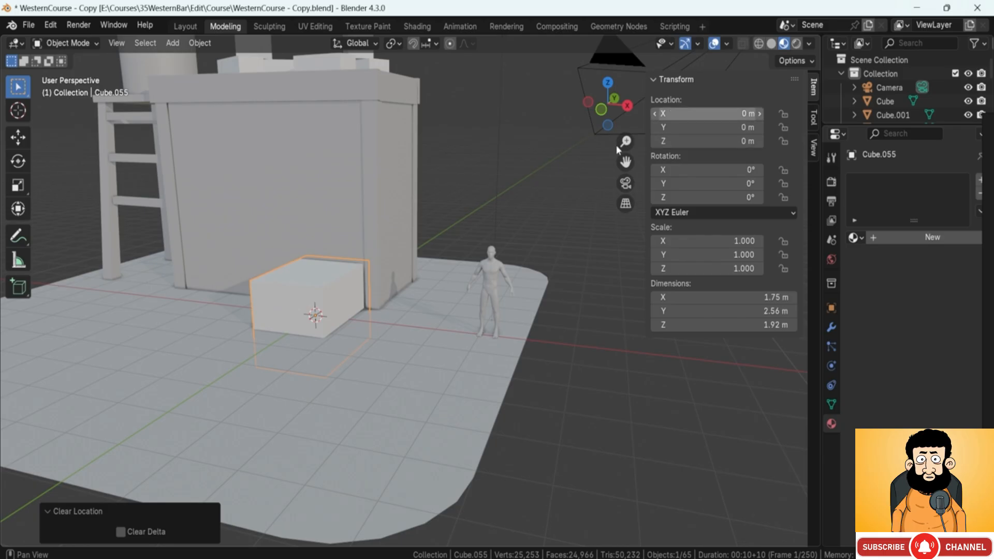
pyautogui.scroll(4, 299, 343)
pyautogui.keyDown('shift'); pyautogui.moveTo(300, 343); pyautogui.dragTo(430, 323, button='middle'); pyautogui.keyUp('shift')
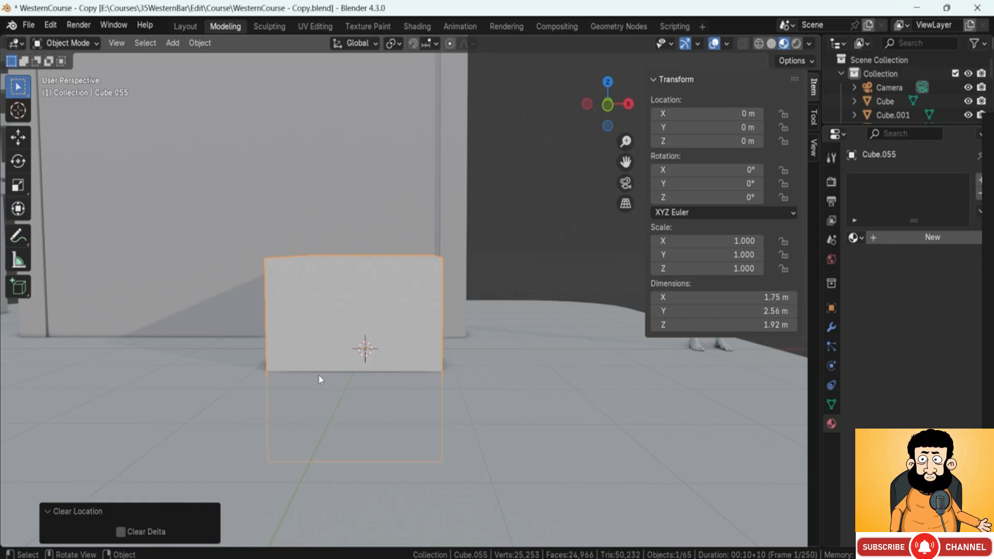
pyautogui.moveTo(328, 371); pyautogui.dragTo(438, 371, button='middle')
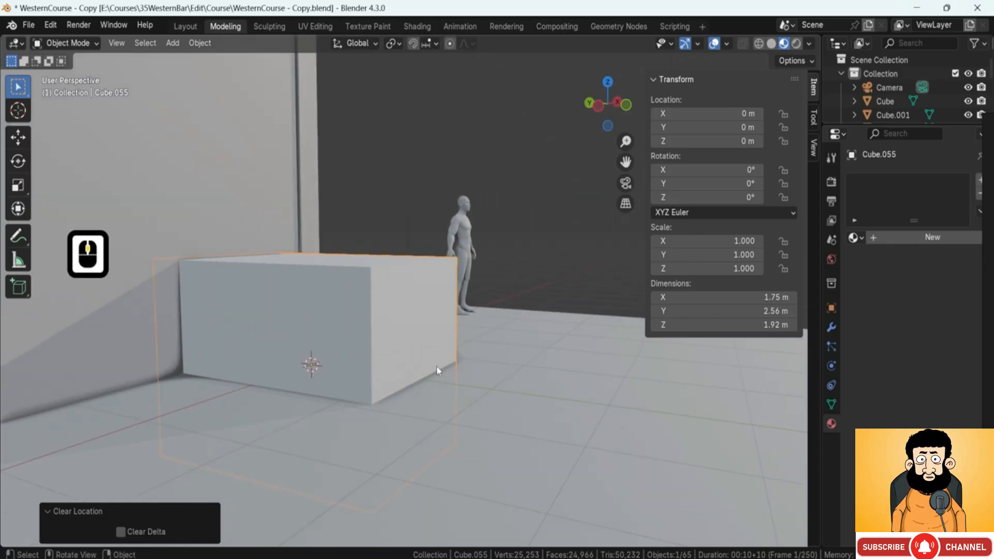
pyautogui.moveTo(357, 331); pyautogui.dragTo(363, 363, button='middle')
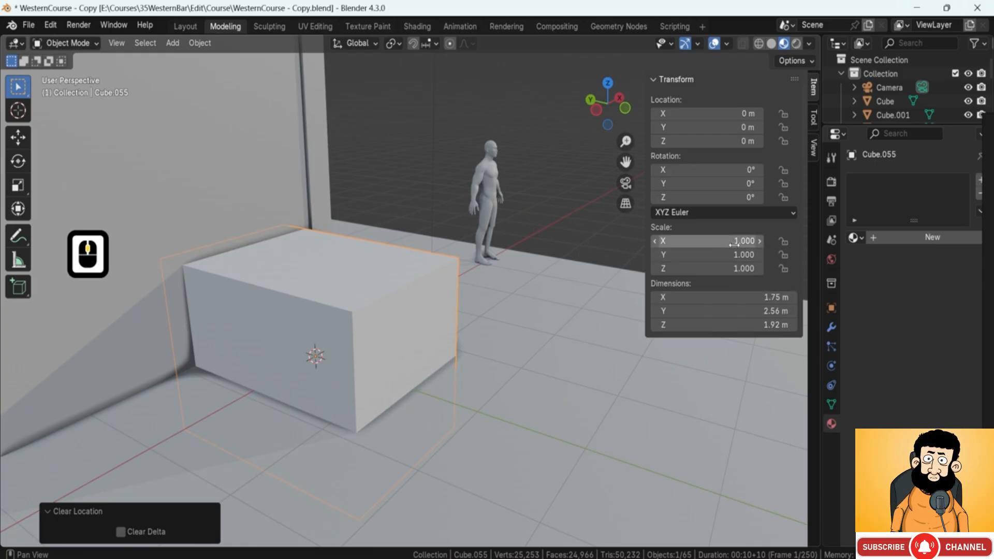
pyautogui.moveTo(466, 332); pyautogui.dragTo(348, 333, button='middle')
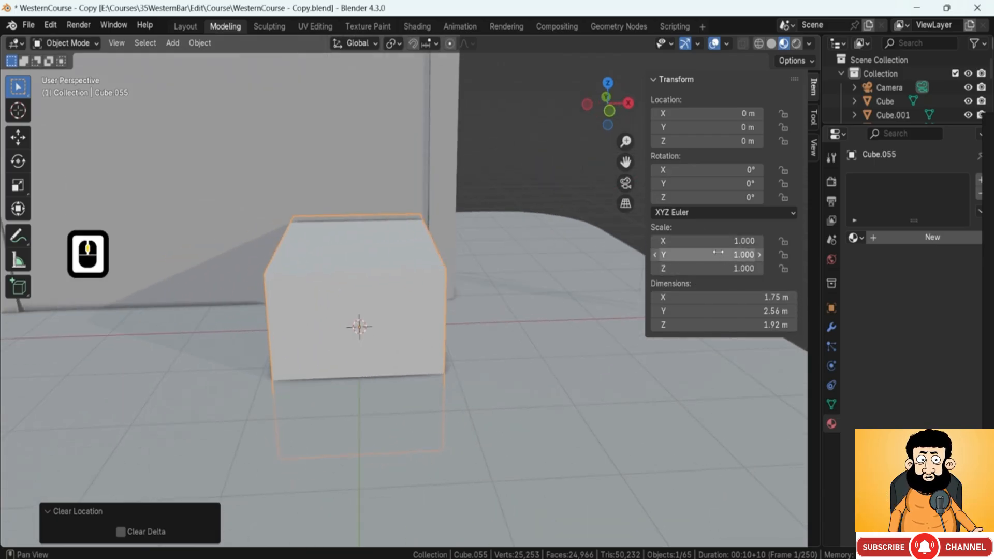
# - Clear the cube's scale and compare its shape from another side
pyautogui.hotkey('alt', 's')
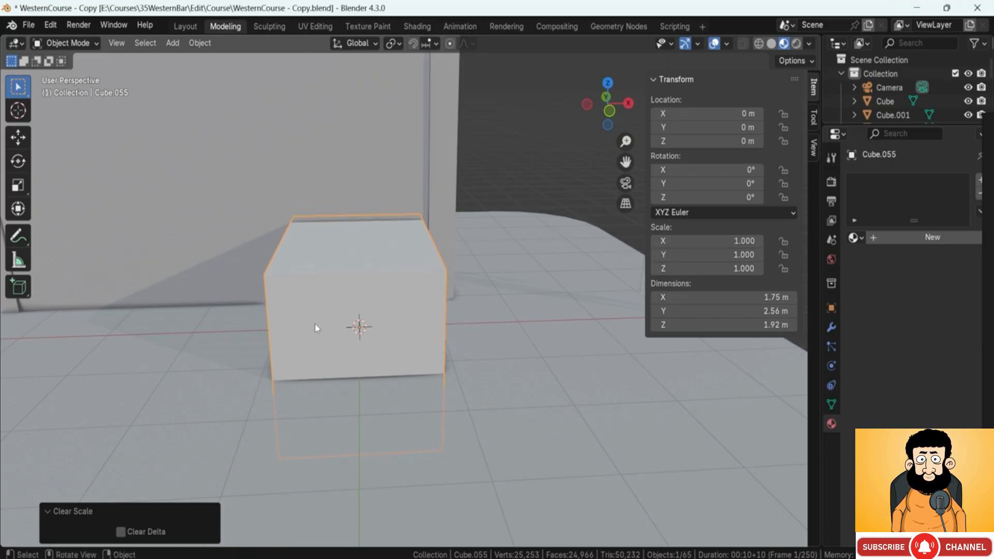
pyautogui.moveTo(315, 327); pyautogui.dragTo(412, 342, button='middle')
pyautogui.scroll(-2, 434, 325)
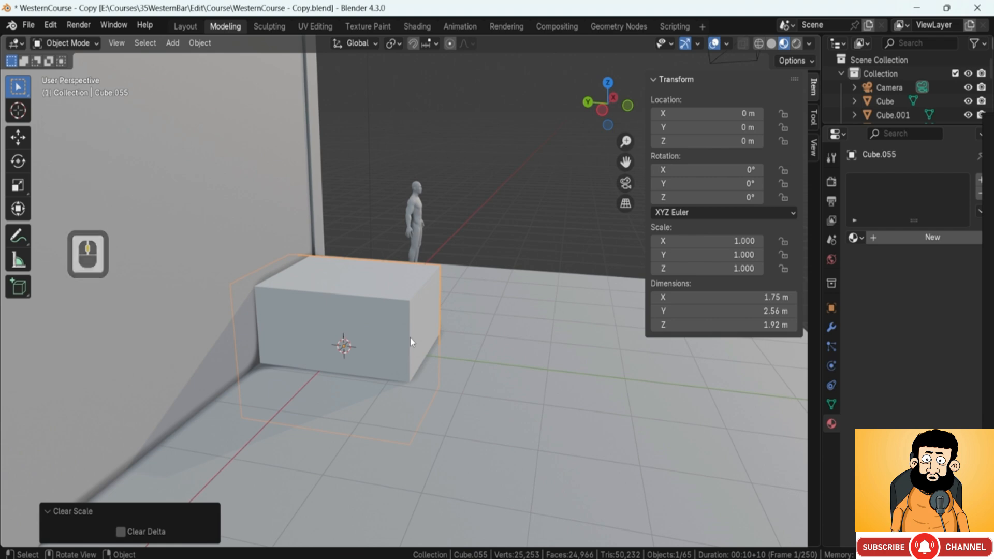
# - Undo clearing the cube's scale, location and rotation
pyautogui.hotkey('ctrl', 'z')
pyautogui.hotkey('ctrl', 'z')
pyautogui.hotkey('ctrl', 'z')
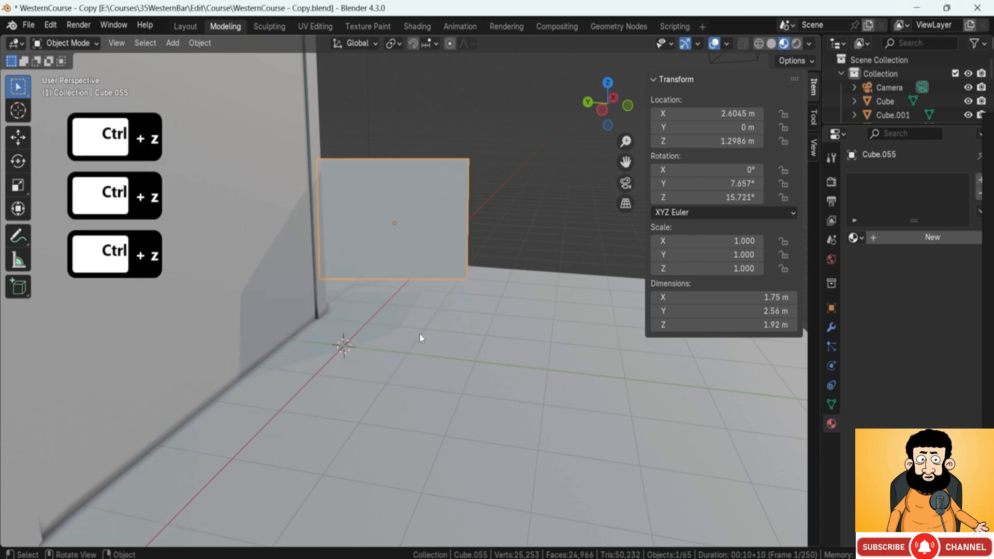
pyautogui.moveTo(419, 336); pyautogui.dragTo(337, 265, button='middle')
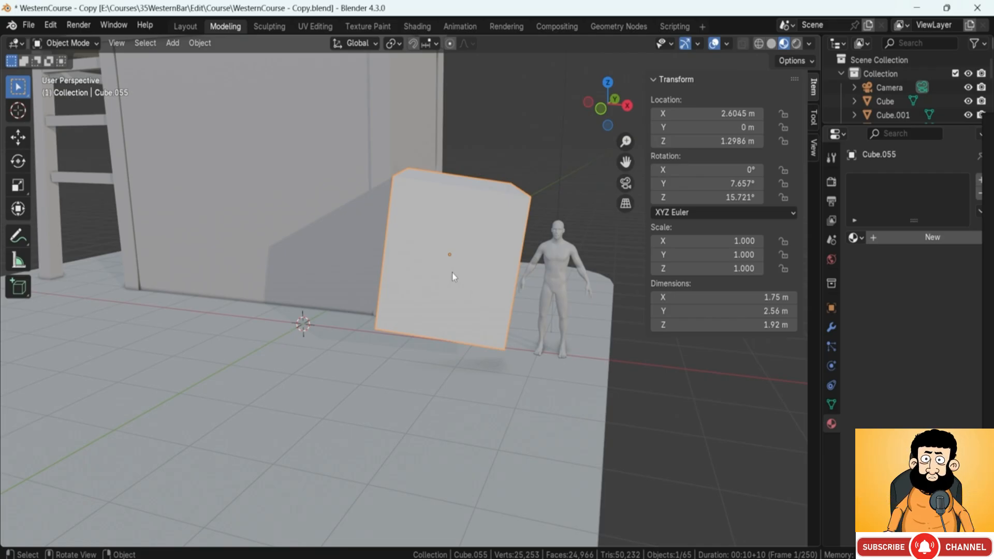
pyautogui.moveTo(452, 274); pyautogui.dragTo(440, 244, button='middle')
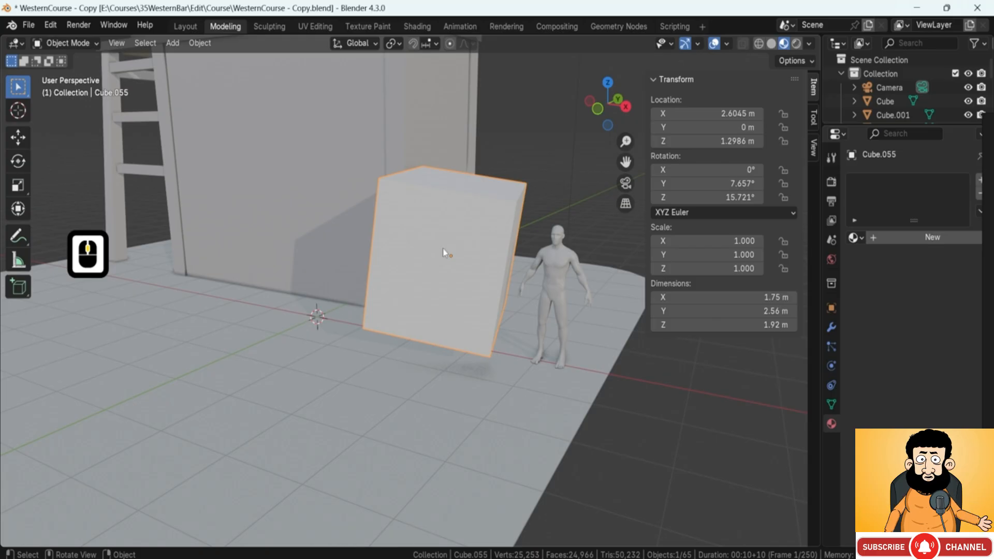
# - Duplicate the tilted cube, then clear the copy's location and rotation so it stands upright at the world origin
pyautogui.hotkey('shift', 'd')
pyautogui.click(258, 189)
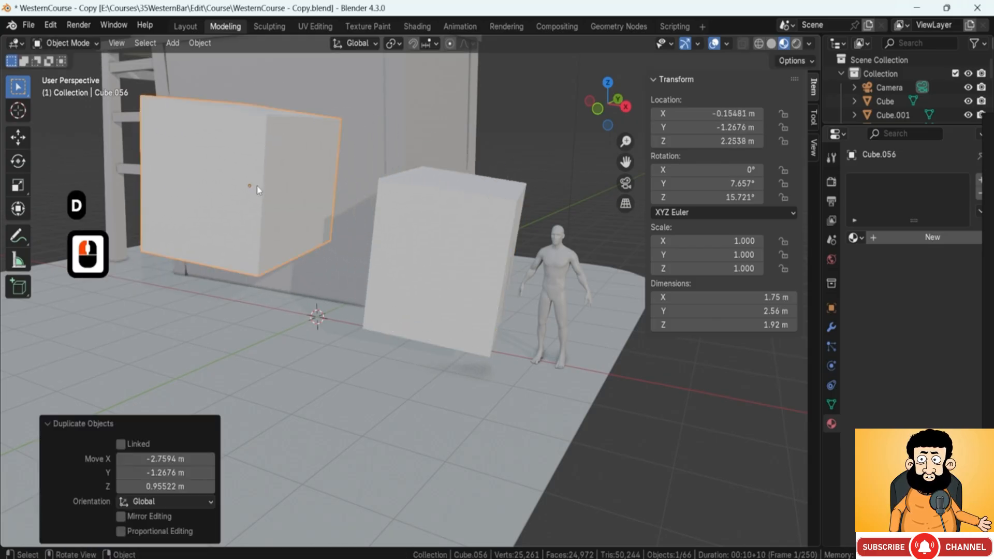
pyautogui.moveTo(258, 189); pyautogui.dragTo(281, 200, button='middle')
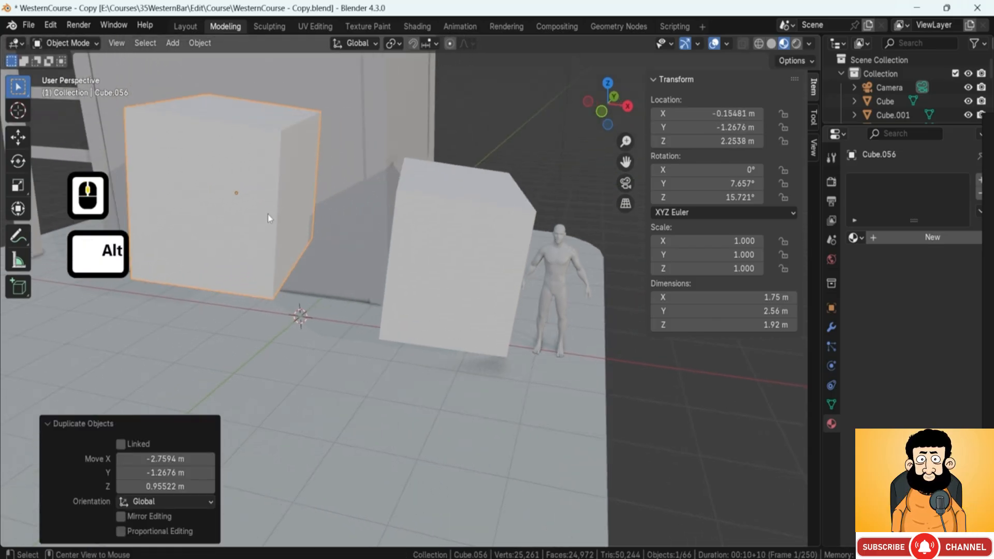
pyautogui.hotkey('alt', 'g')
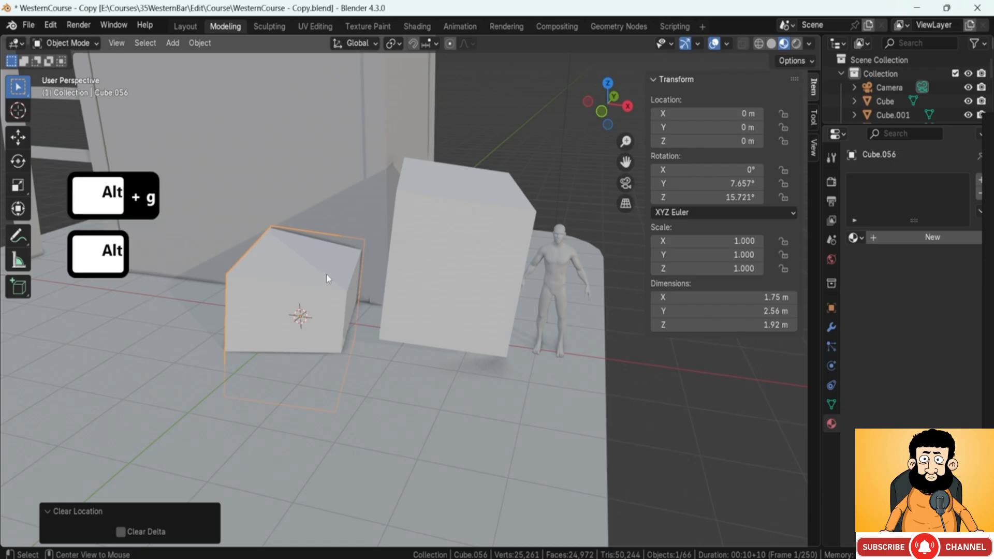
pyautogui.hotkey('alt', 'r')
pyautogui.moveTo(311, 305); pyautogui.dragTo(346, 297, button='middle')
pyautogui.scroll(2, 353, 325)
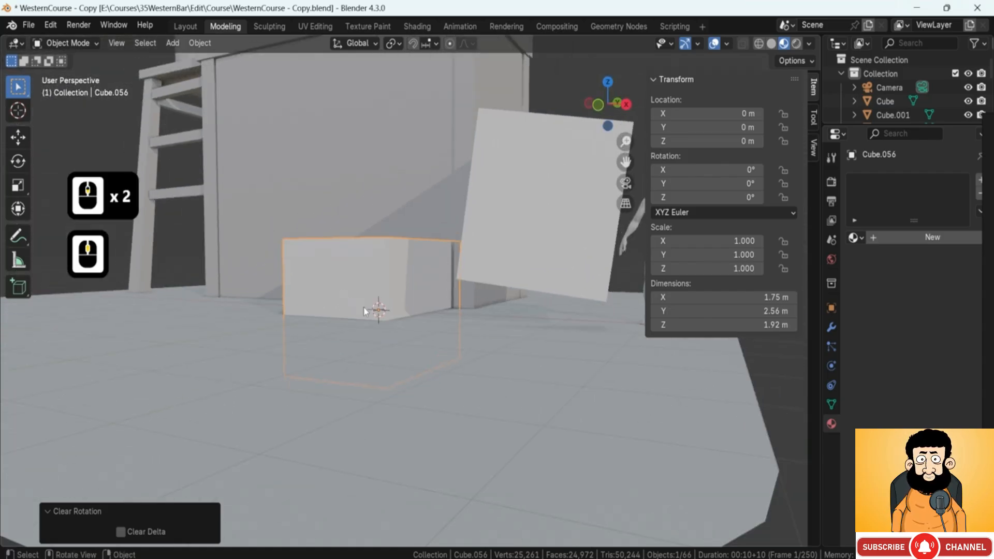
# - Raise the upright cube copy along Z to about 0.894 m so it rests on the ground
pyautogui.press('g')
pyautogui.press('z')
pyautogui.click(389, 266)
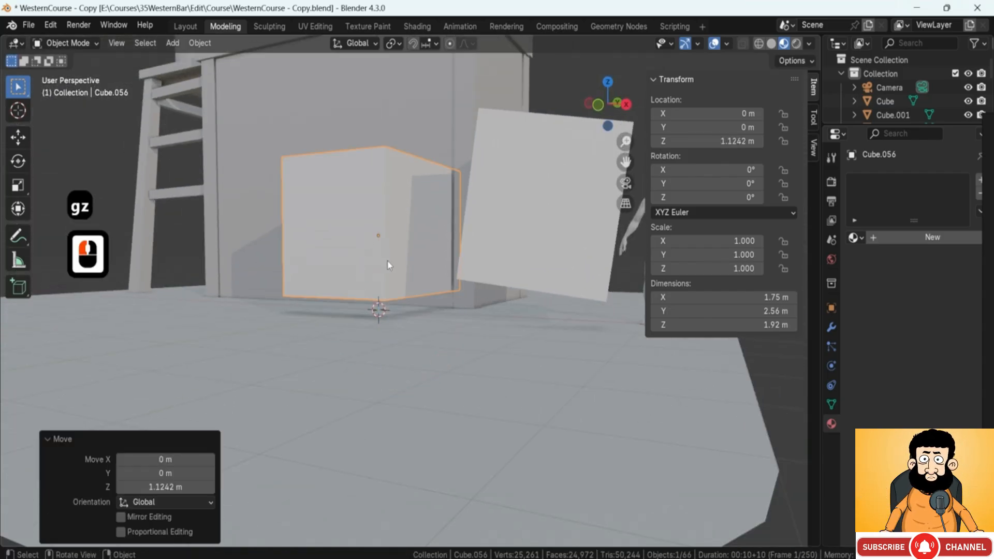
pyautogui.scroll(1, 387, 261)
pyautogui.press('g')
pyautogui.press('z')
pyautogui.click(421, 257)
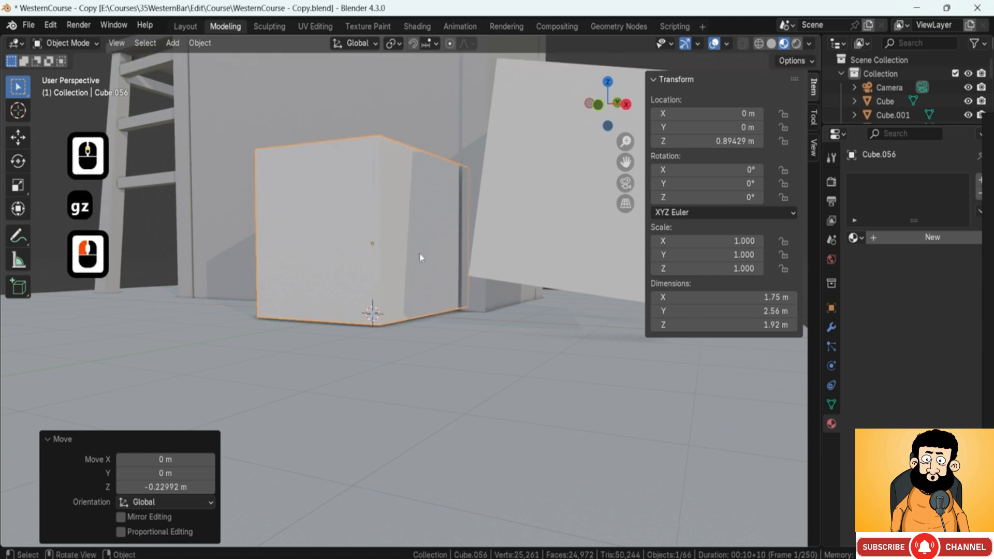
pyautogui.moveTo(323, 344); pyautogui.dragTo(341, 317, button='middle')
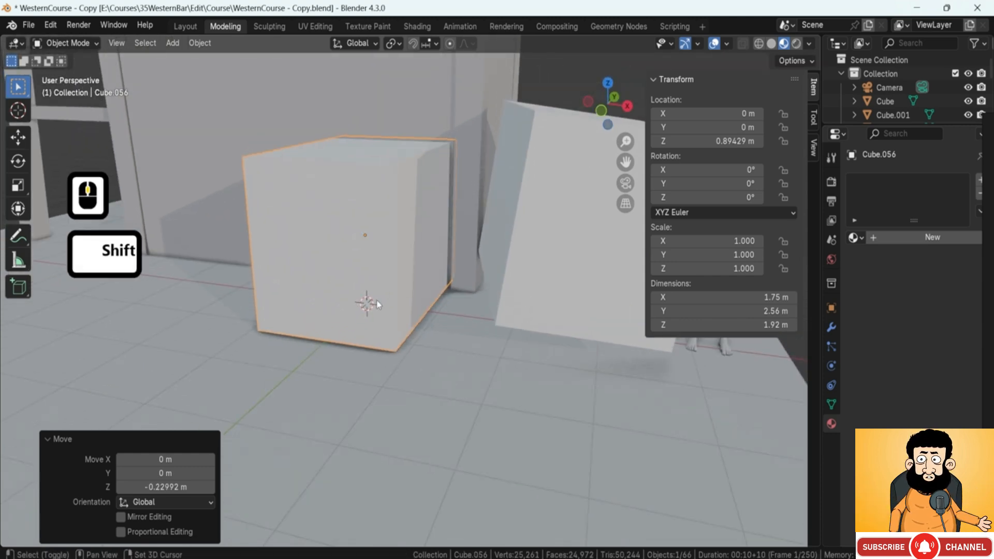
# - Add a cylinder at the world origin and rotate it 90° around the Y axis
pyautogui.hotkey('shift', 'a')
pyautogui.moveTo(376, 299)
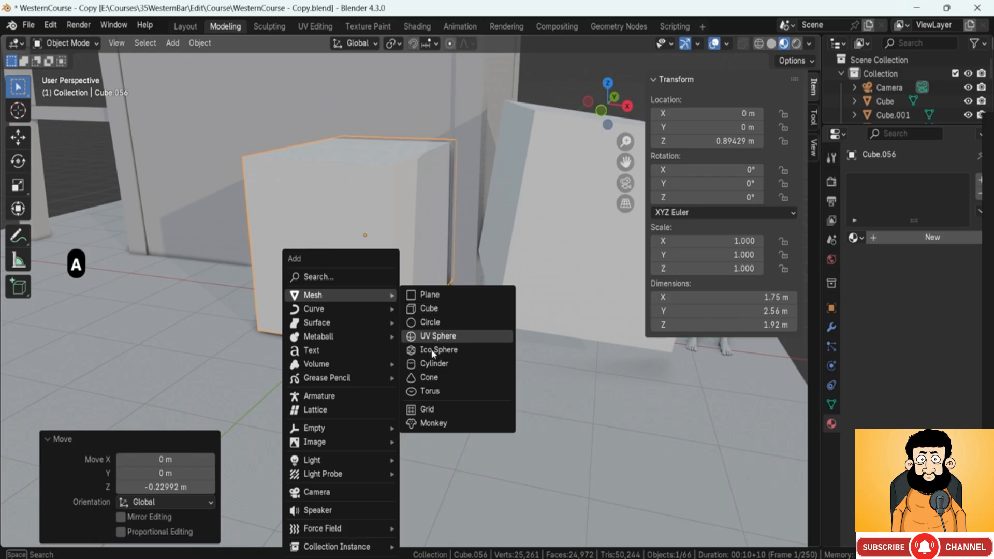
pyautogui.click(430, 364)
pyautogui.press('r')
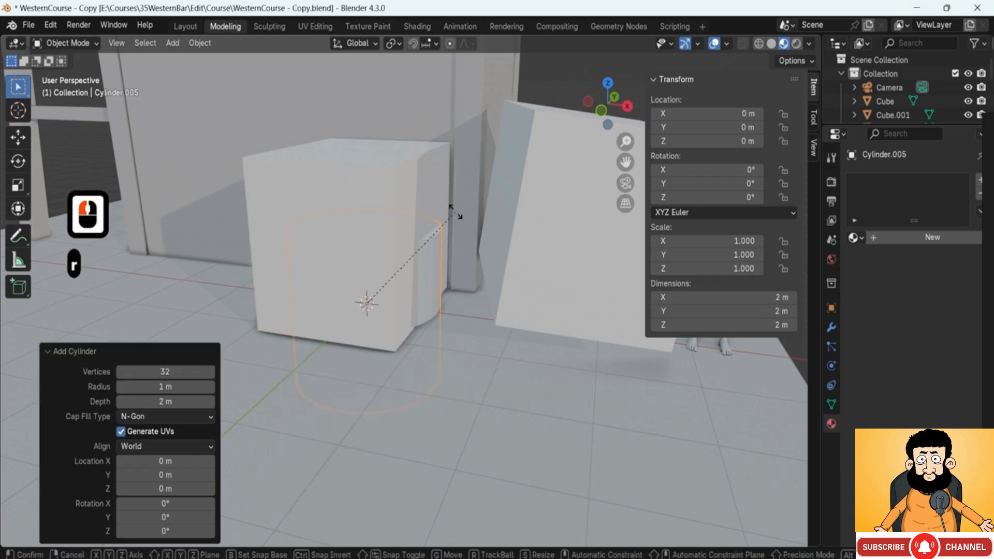
pyautogui.press('y')
pyautogui.press('9')
pyautogui.press('0')
pyautogui.press('Return')
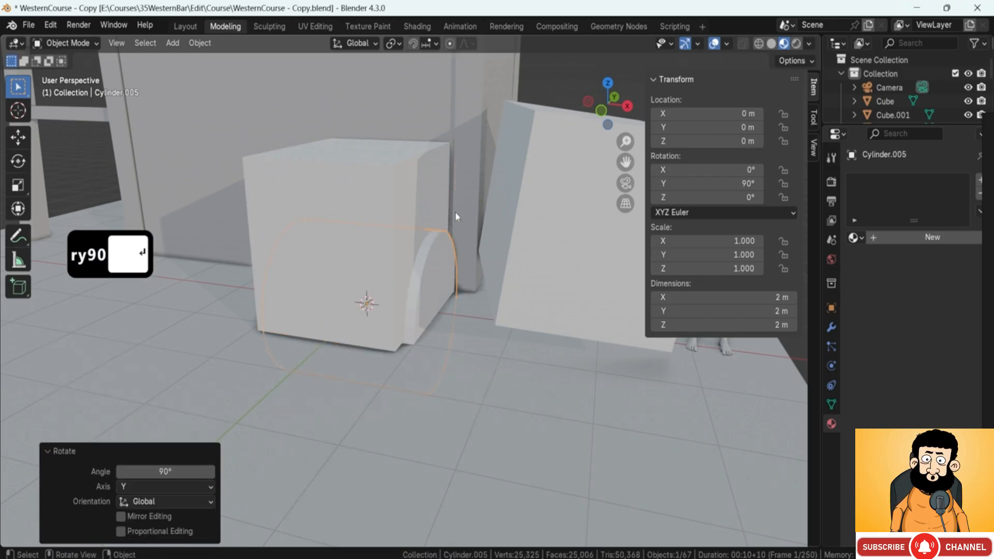
# - Scale the cylinder uniformly to about 0.364 and move it about 1.04 m along X, beside the upright cube
pyautogui.press('s')
pyautogui.click(412, 275)
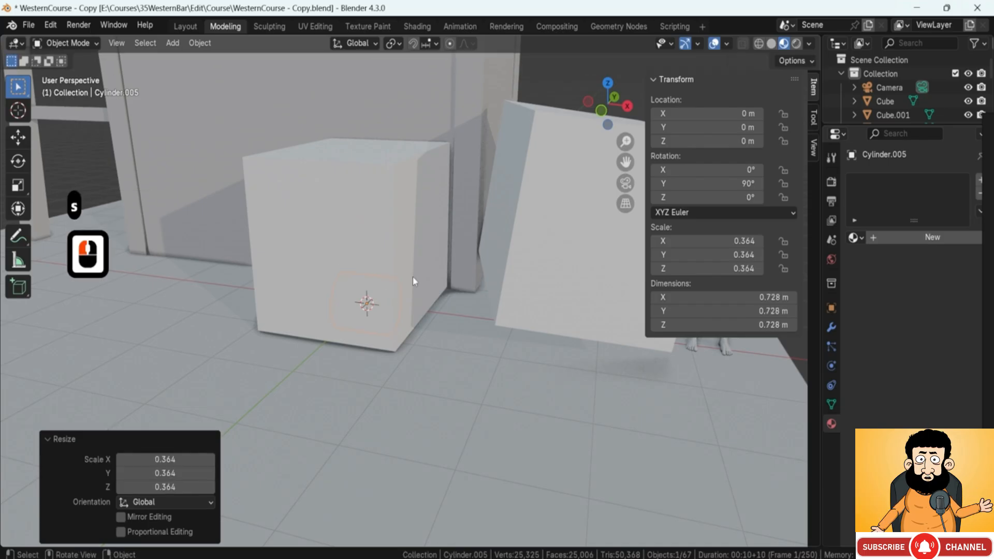
pyautogui.press('g')
pyautogui.press('x')
pyautogui.click(457, 288)
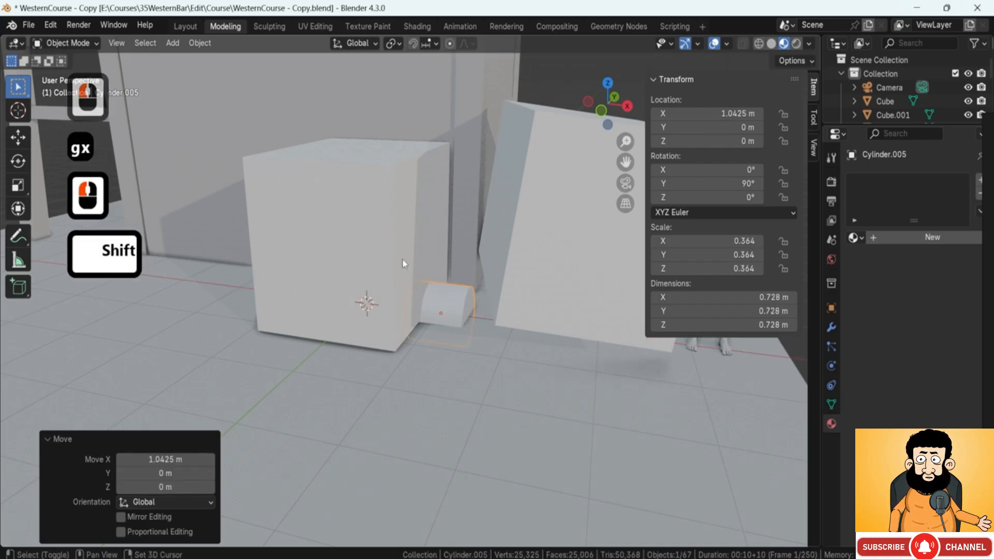
# - Raise the upright cube and the cylinder together by about 0.57 m along Z, and leave only the cylinder selected
pyautogui.keyDown('shift'); pyautogui.click(404, 264); pyautogui.keyUp('shift')
pyautogui.press('g')
pyautogui.press('z')
pyautogui.click(462, 262)
pyautogui.click(463, 262)
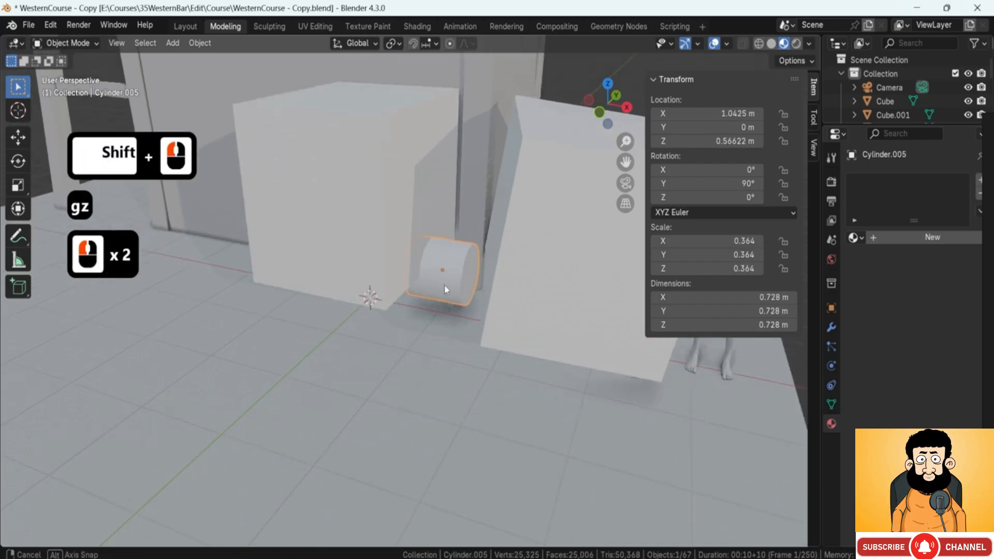
# - Scale the cylinder by about 0.26 along X to flatten it into a wheel about 0.19 m thick
pyautogui.moveTo(480, 324); pyautogui.dragTo(481, 318, button='middle')
pyautogui.press('s')
pyautogui.press('x')
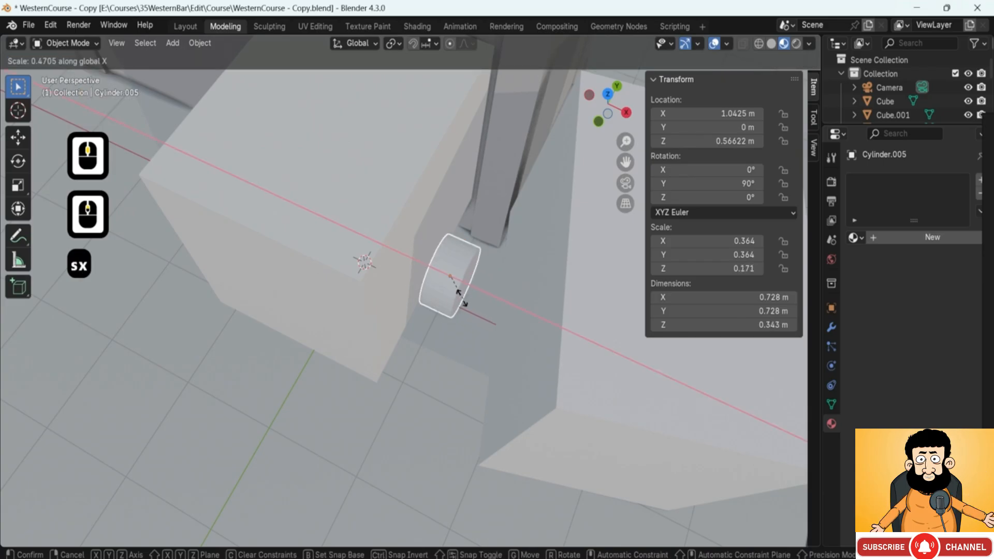
pyautogui.click(450, 284)
pyautogui.moveTo(451, 284); pyautogui.dragTo(467, 240, button='middle')
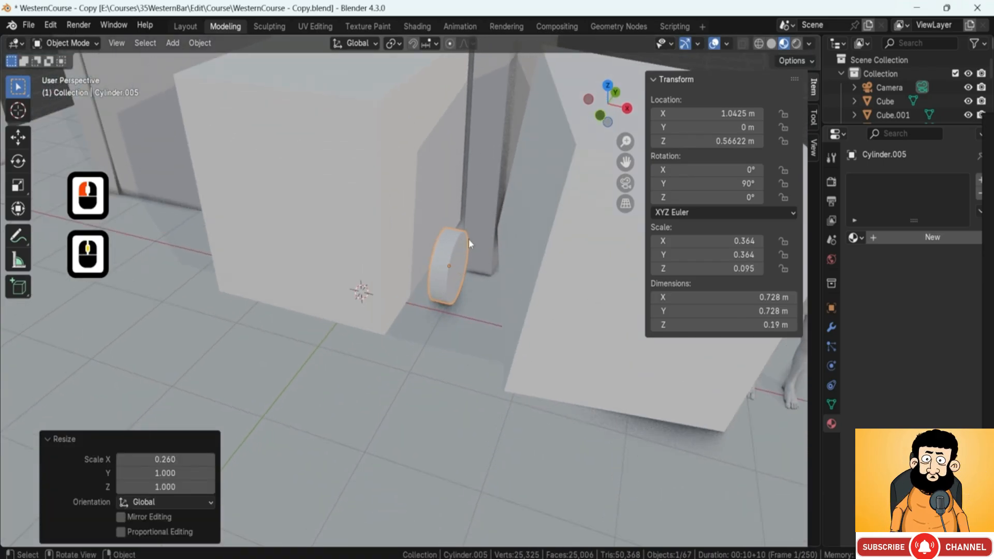
# - Move the wheel about -0.92 m along Y and to about 0.968 m in X, against the cube's front corner
pyautogui.press('g')
pyautogui.press('y')
pyautogui.click(450, 307)
pyautogui.press('g')
pyautogui.press('x')
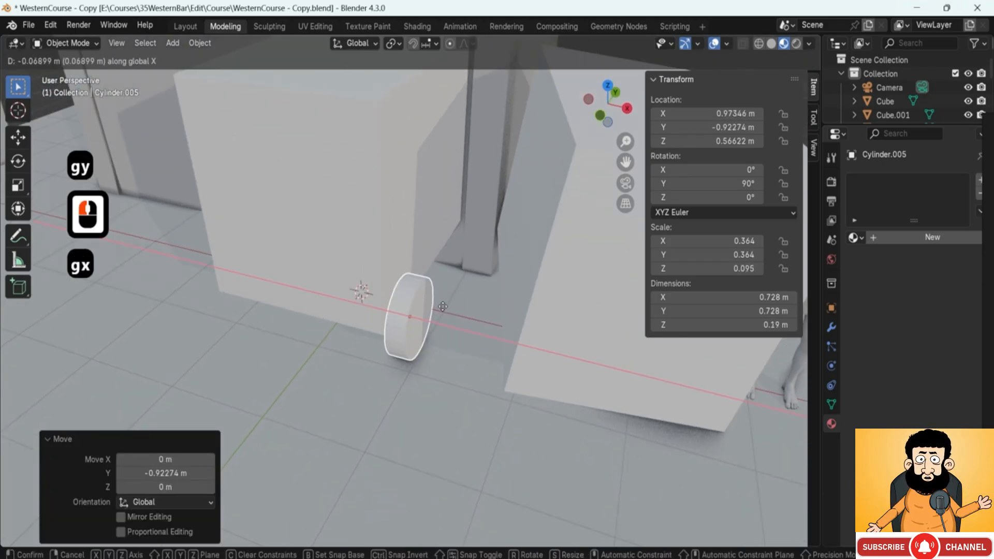
pyautogui.click(420, 312)
pyautogui.moveTo(420, 312); pyautogui.dragTo(422, 243, button='middle')
pyautogui.press('g')
pyautogui.press('x')
pyautogui.click(436, 312)
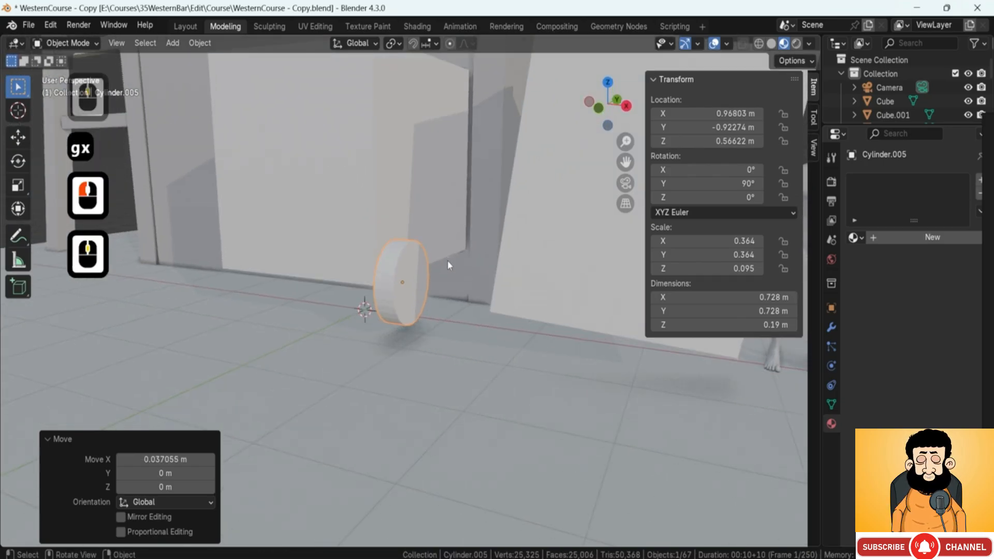
pyautogui.press('F8')
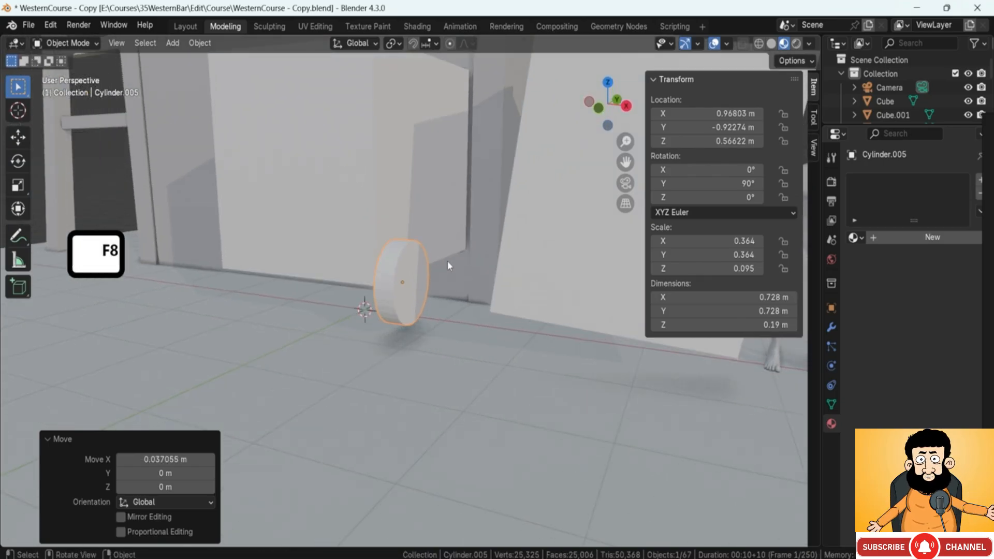
# - Scale the wheel up uniformly by about 1.415 to roughly 1.03 m in diameter and lower it about 0.07 m along Z
pyautogui.moveTo(394, 269)
pyautogui.mouseDown(button='middle')
pyautogui.moveTo(381, 234)
pyautogui.moveTo(397, 281)
pyautogui.mouseUp(button='middle')
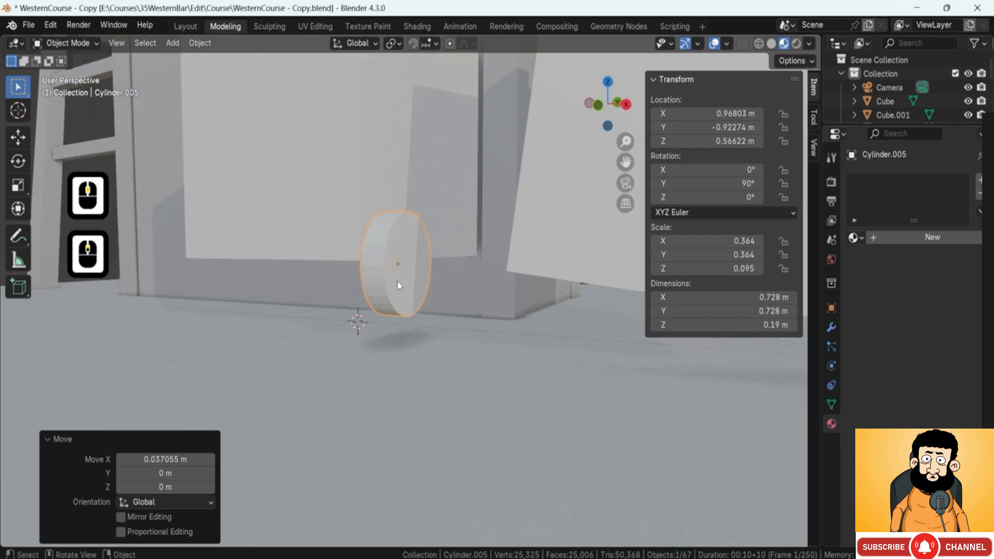
pyautogui.press('s')
pyautogui.click(462, 254)
pyautogui.press('g')
pyautogui.press('z')
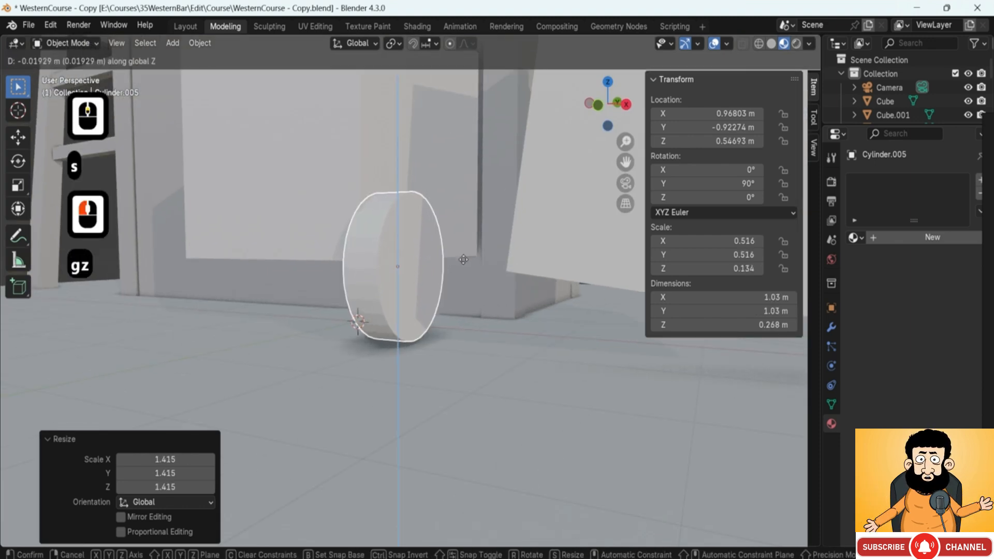
pyautogui.click(463, 270)
# - Flatten the wheel along X to about 0.155 m thick and move it to about 0.94 m in X against the body
pyautogui.moveTo(464, 270); pyautogui.dragTo(448, 356, button='middle')
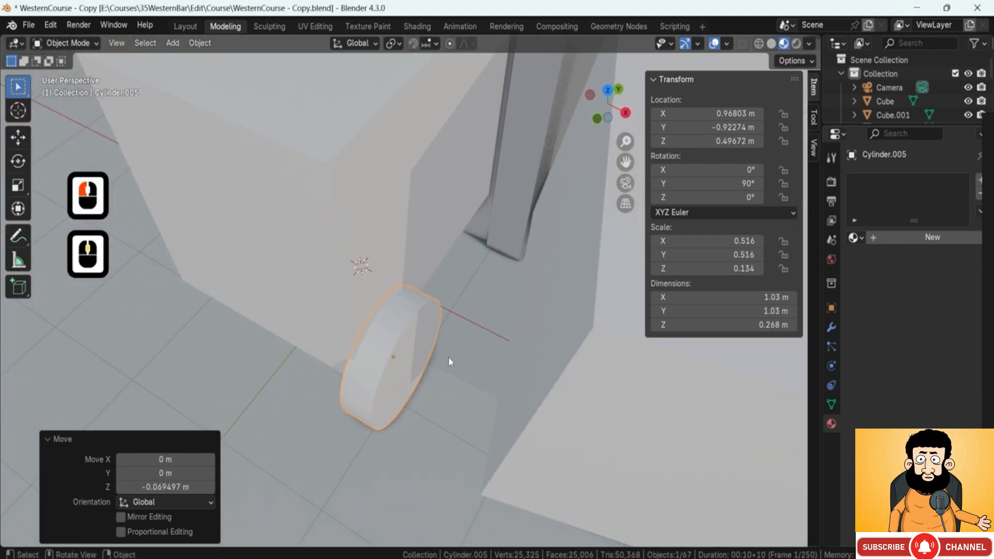
pyautogui.press('s')
pyautogui.press('x')
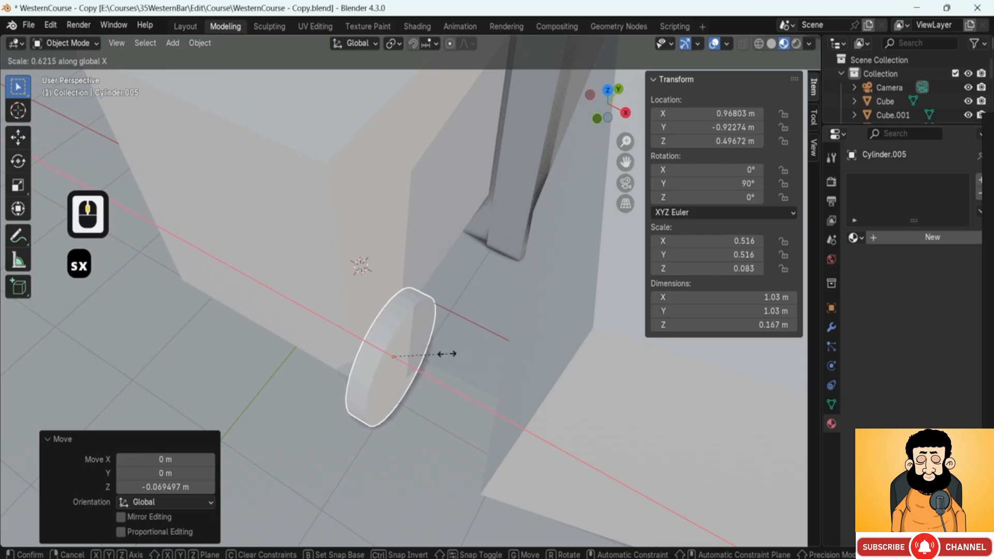
pyautogui.click(448, 356)
pyautogui.moveTo(448, 356); pyautogui.dragTo(422, 344, button='middle')
pyautogui.press('g')
pyautogui.press('x')
pyautogui.click(488, 325)
# - Adjust the wheel's position along Y to about -0.89 m, near the front corner of the wagon body
pyautogui.click(411, 338)
pyautogui.press('g')
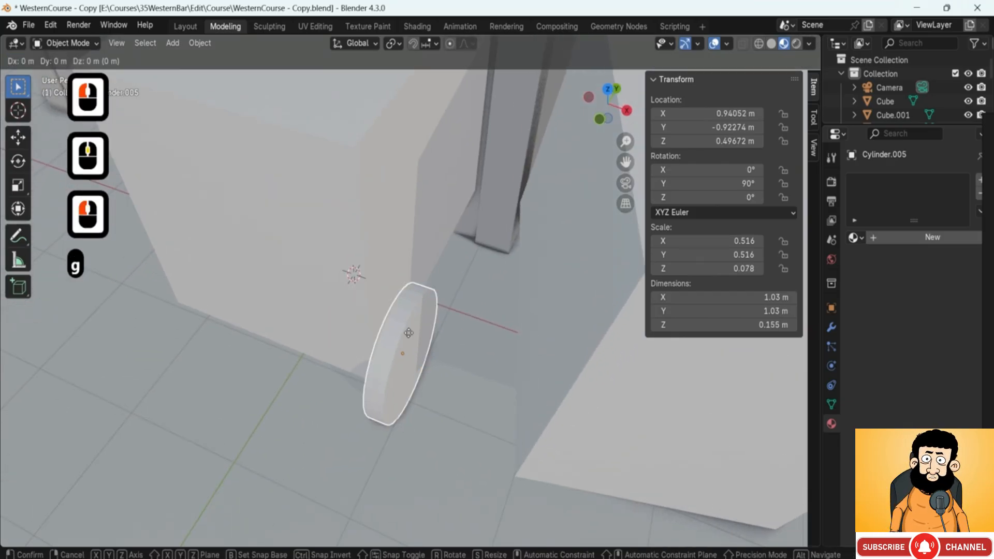
pyautogui.press('y')
pyautogui.click(434, 298)
pyautogui.moveTo(437, 230); pyautogui.dragTo(411, 240, button='middle')
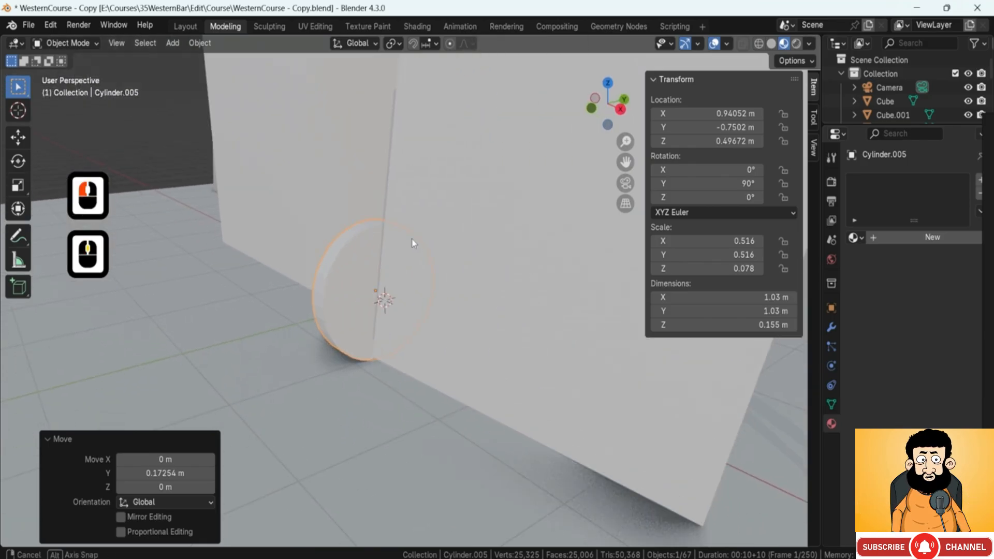
pyautogui.click(388, 259)
pyautogui.press('g')
pyautogui.press('Escape')
pyautogui.click(355, 263)
pyautogui.moveTo(357, 263); pyautogui.dragTo(402, 329, button='middle')
pyautogui.press('g')
pyautogui.press('y')
pyautogui.click(402, 282)
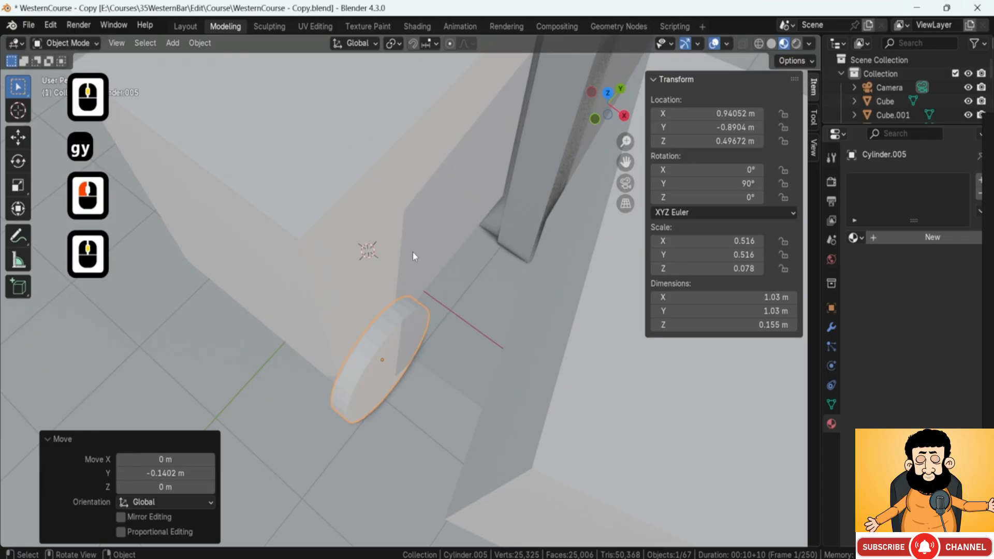
# - Select the wagon body cube together with the wheel and isolate both in local view
pyautogui.keyDown('shift'); pyautogui.click(421, 235); pyautogui.keyUp('shift')
pyautogui.scroll(-5, 421, 238)
pyautogui.moveTo(461, 223); pyautogui.dragTo(477, 196, button='middle')
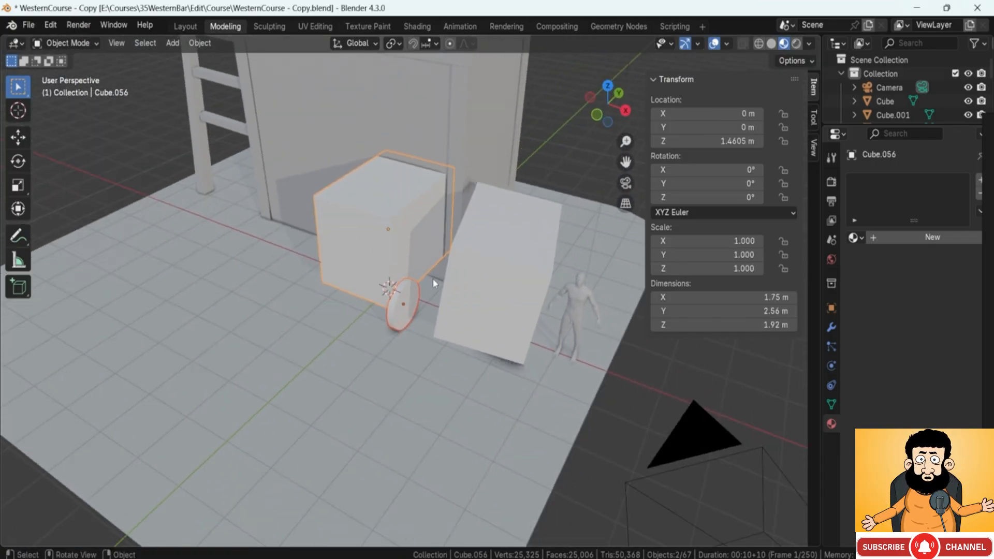
pyautogui.click(396, 263)
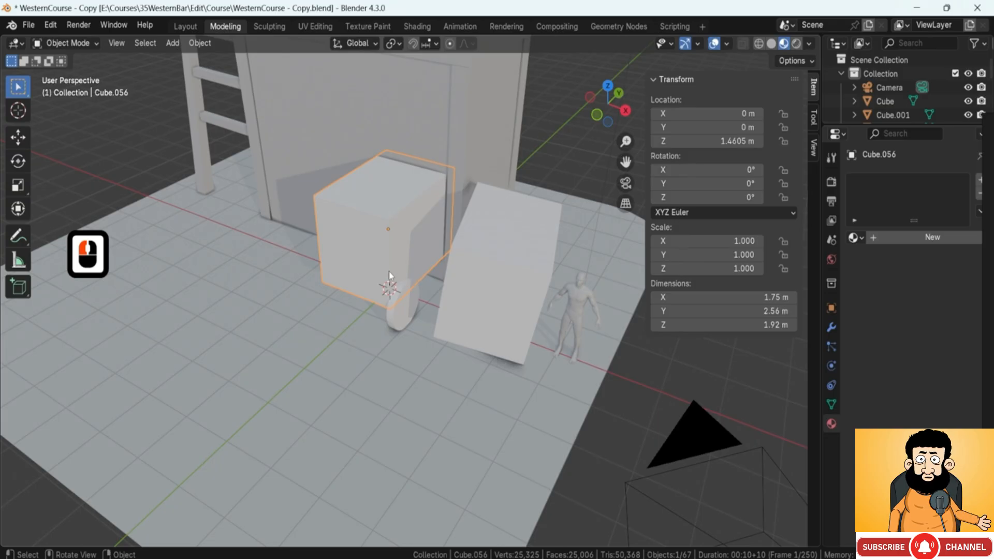
pyautogui.keyDown('shift'); pyautogui.click(402, 305); pyautogui.keyUp('shift')
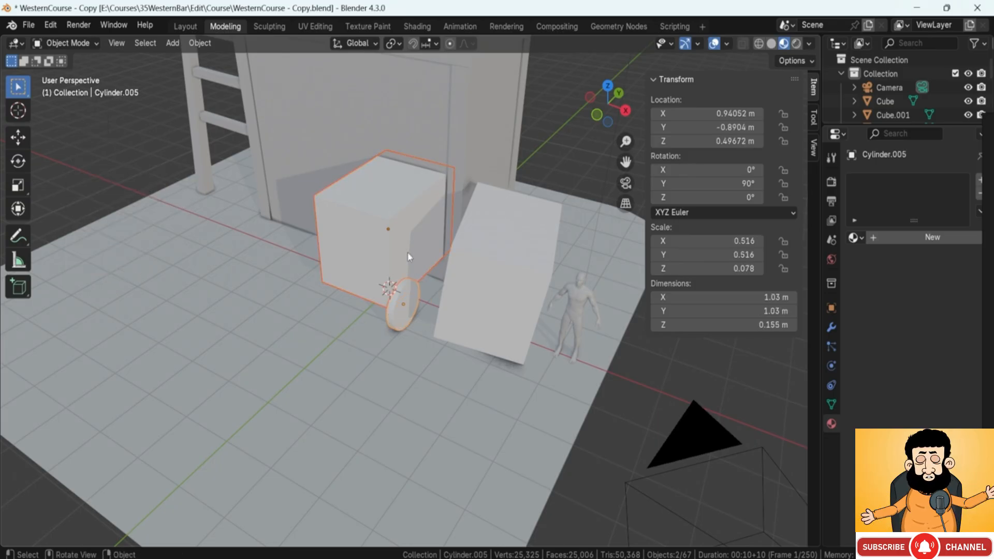
pyautogui.press('KP_Divide')
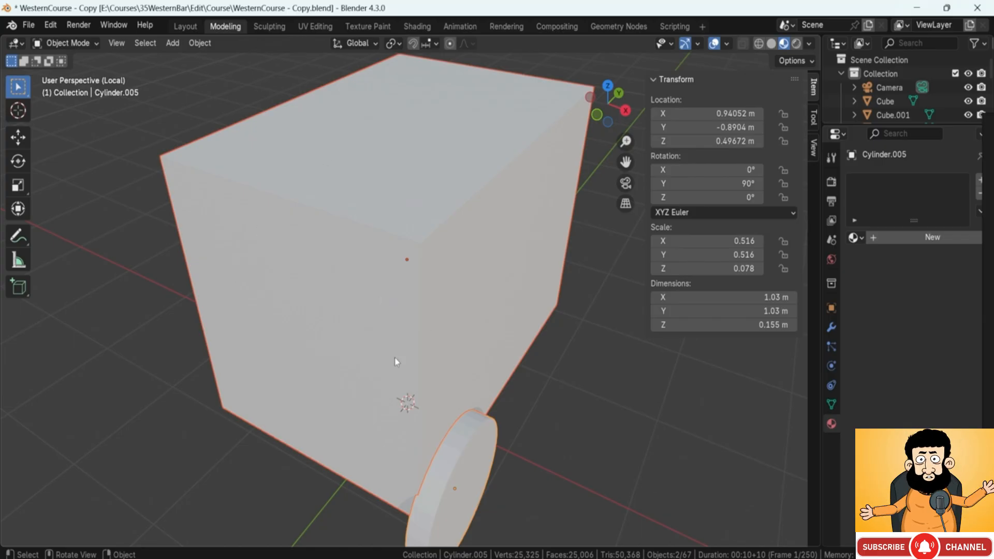
pyautogui.press('KP_Divide')
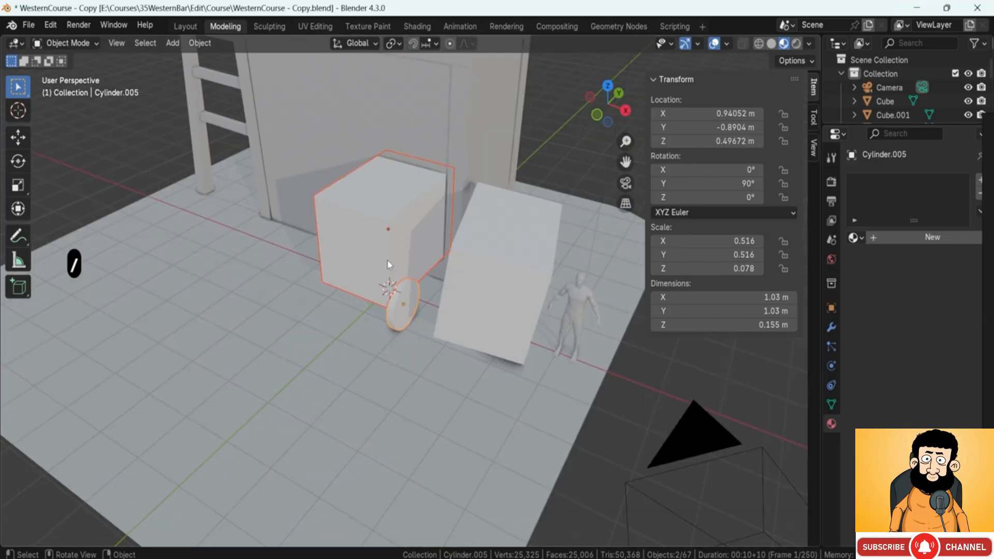
pyautogui.press('KP_Divide')
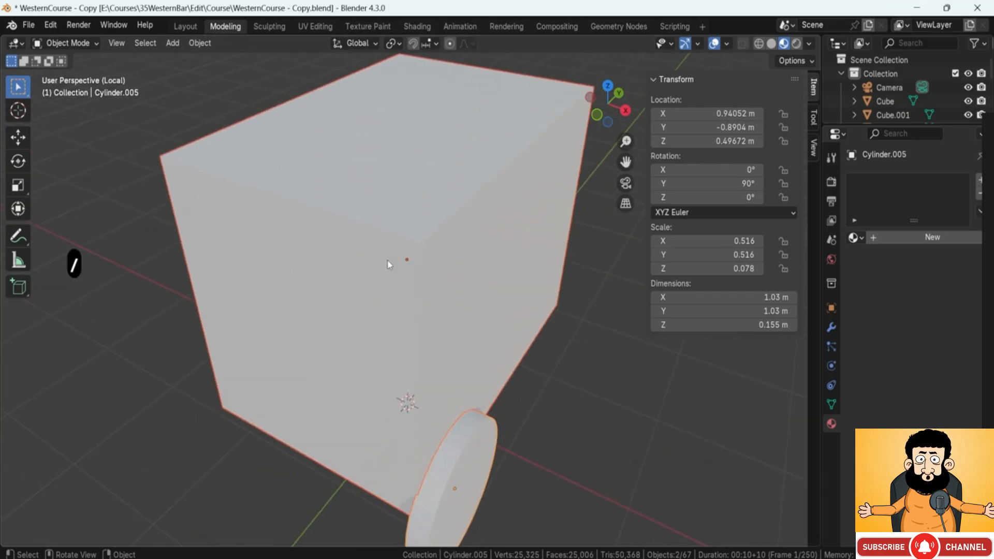
pyautogui.scroll(-3, 407, 316)
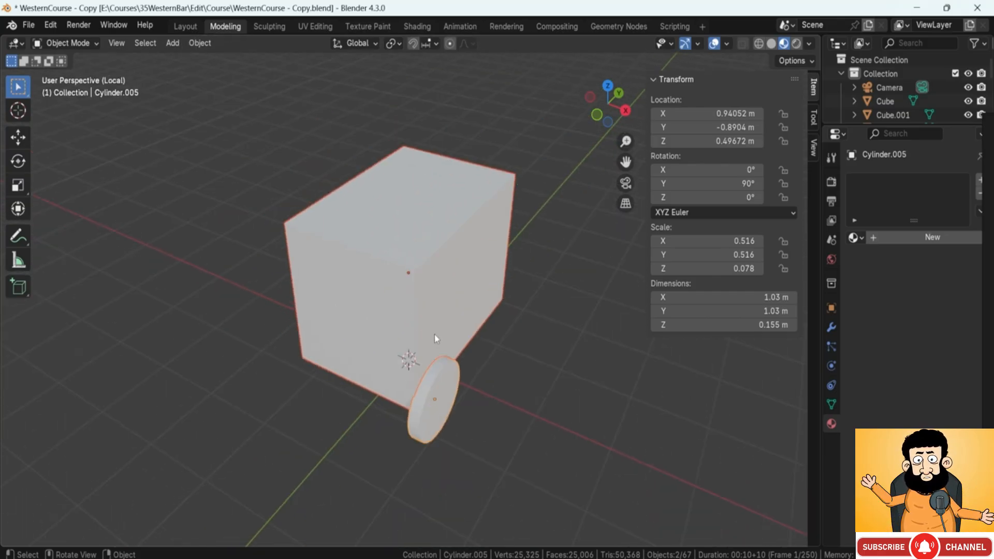
pyautogui.press('F8')
pyautogui.press('F8')
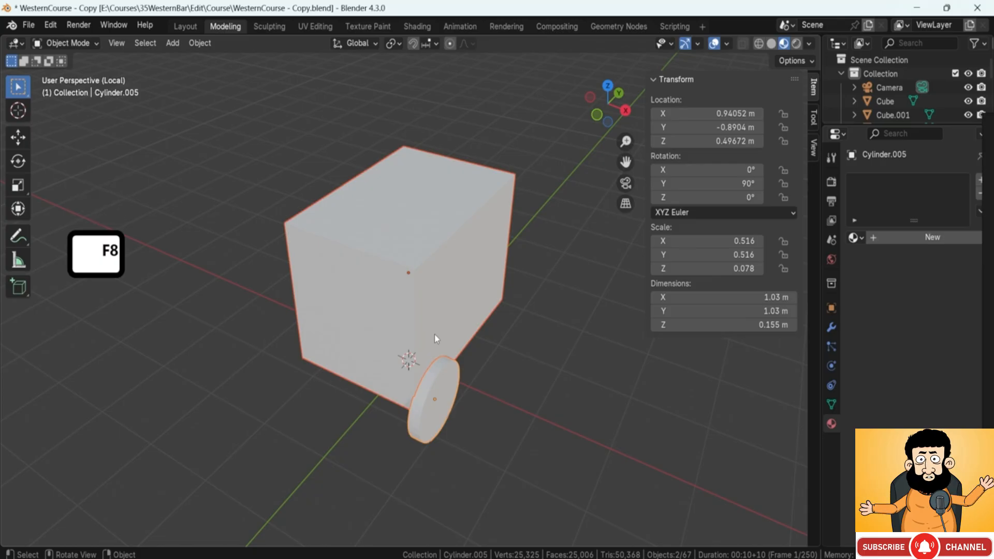
# - Duplicate the wheel and move the copy about 1.858 m along Y to the other end of the same side
pyautogui.click(400, 392)
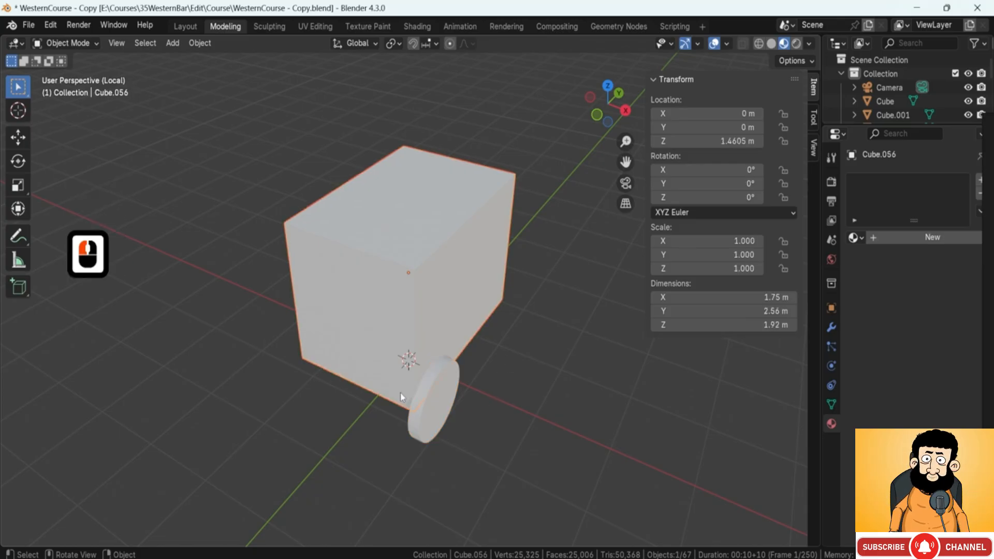
pyautogui.click(459, 388)
pyautogui.moveTo(459, 388); pyautogui.dragTo(357, 369, button='middle')
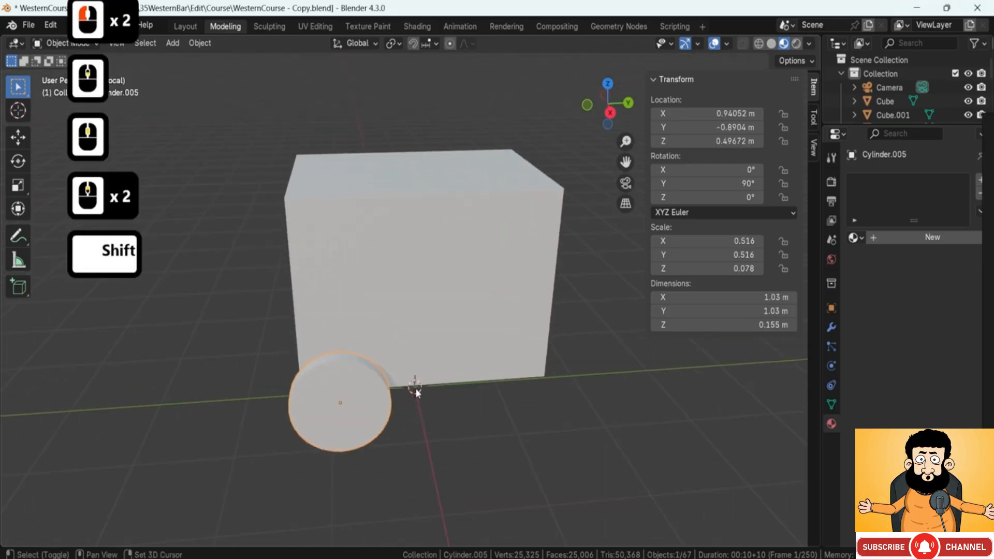
pyautogui.hotkey('shift', 'd')
pyautogui.press('g')
pyautogui.press('y')
pyautogui.click(594, 394)
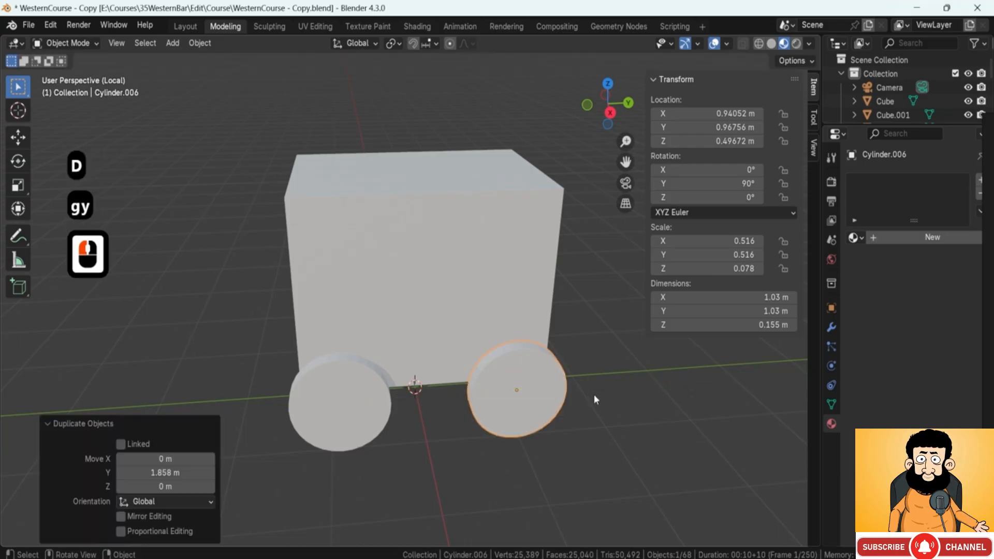
# - Duplicate both wheels together and move the copies about -1.89 m along X to the opposite side of the body
pyautogui.moveTo(594, 394); pyautogui.dragTo(486, 369, button='middle')
pyautogui.keyDown('shift'); pyautogui.click(309, 371); pyautogui.keyUp('shift')
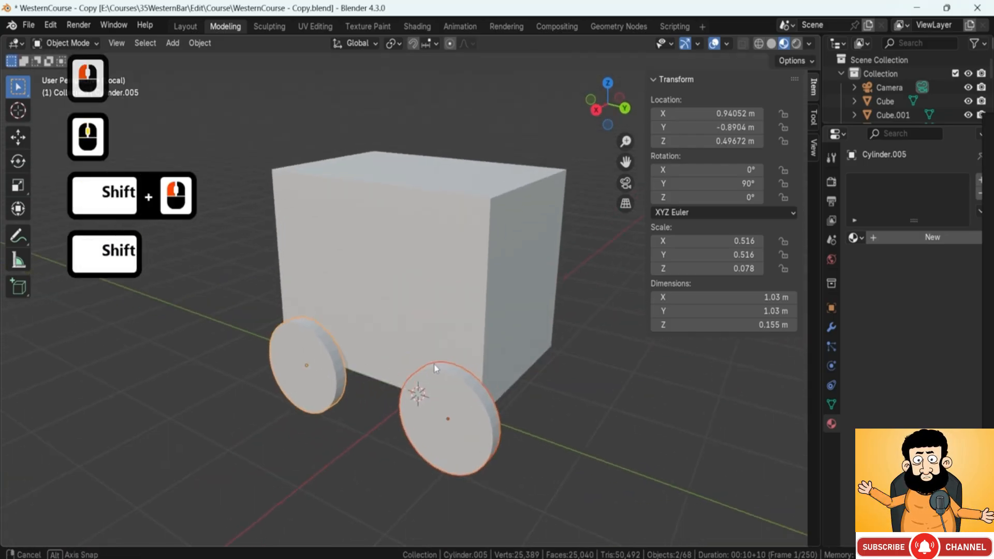
pyautogui.moveTo(309, 371); pyautogui.dragTo(418, 359, button='middle')
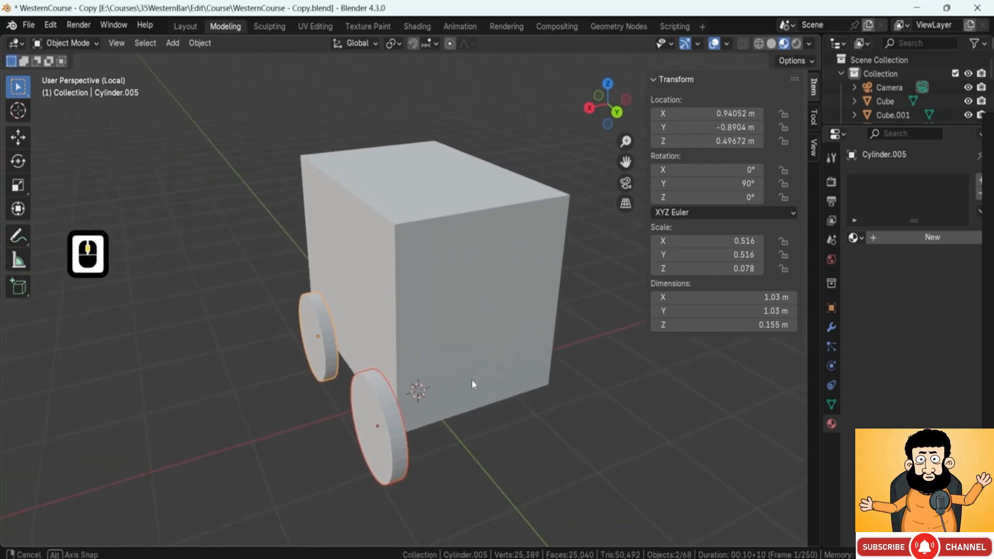
pyautogui.moveTo(471, 380); pyautogui.dragTo(450, 380, button='middle')
pyautogui.hotkey('shift', 'd')
pyautogui.press('g')
pyautogui.press('x')
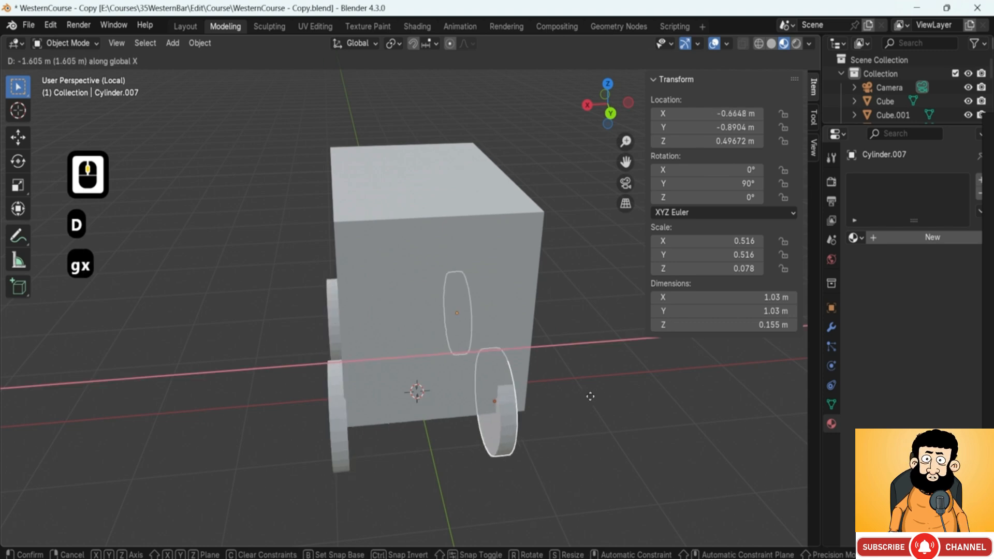
pyautogui.click(614, 399)
# - Open the wagon body cube in Edit Mode and select its long upper edge on the negative X side
pyautogui.moveTo(614, 398); pyautogui.dragTo(534, 384, button='middle')
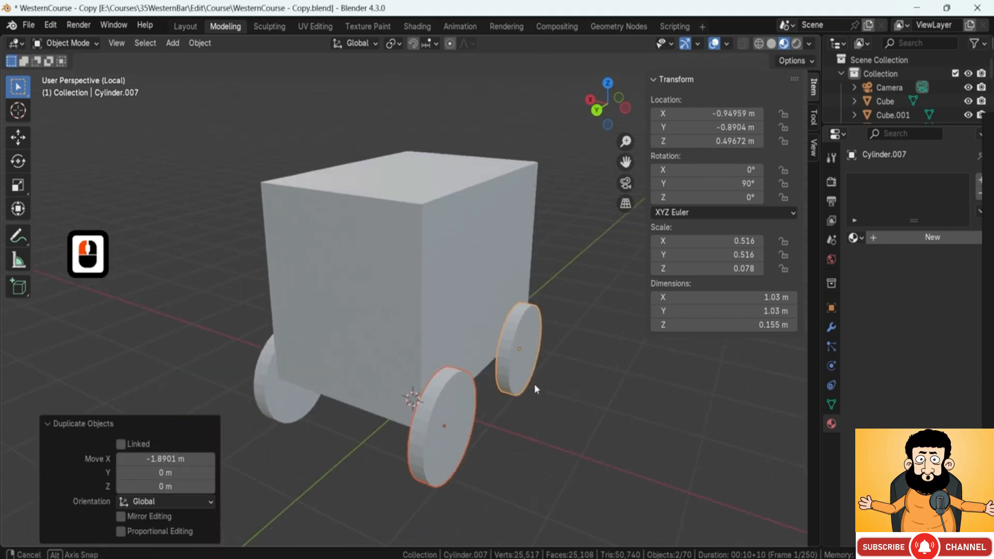
pyautogui.scroll(-2, 406, 331)
pyautogui.moveTo(406, 330); pyautogui.dragTo(424, 275, button='middle')
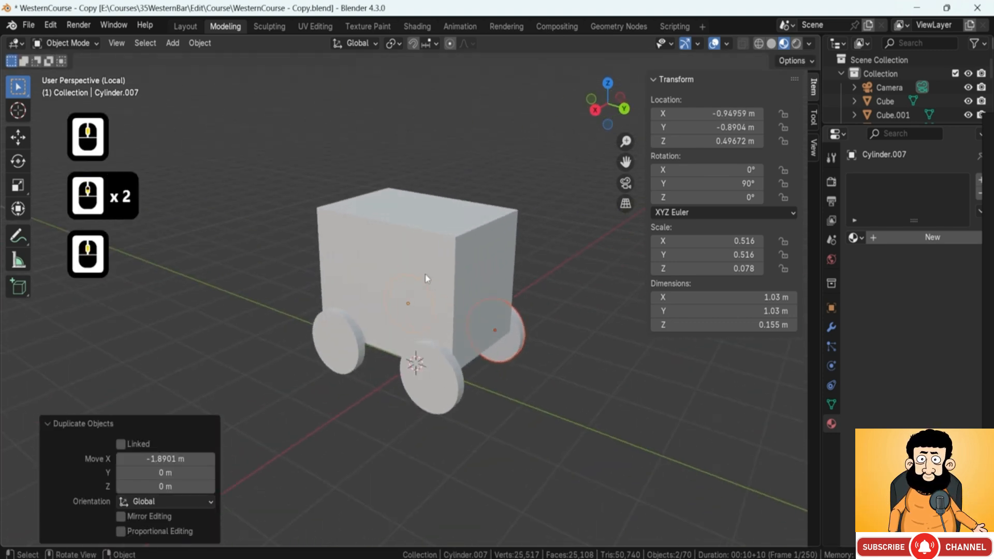
pyautogui.click(425, 275)
pyautogui.moveTo(370, 302); pyautogui.dragTo(480, 247, button='middle')
pyautogui.scroll(2, 450, 264)
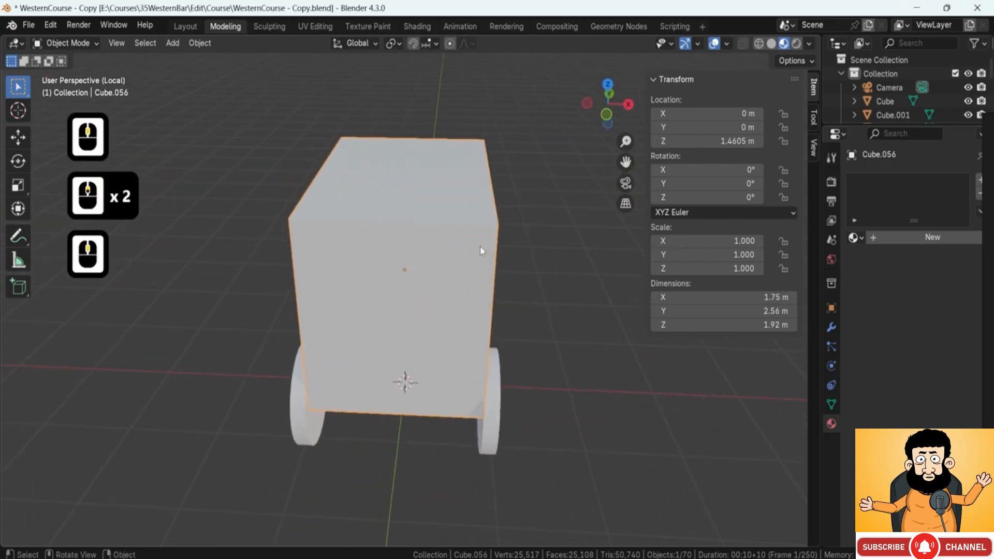
pyautogui.press('Tab')
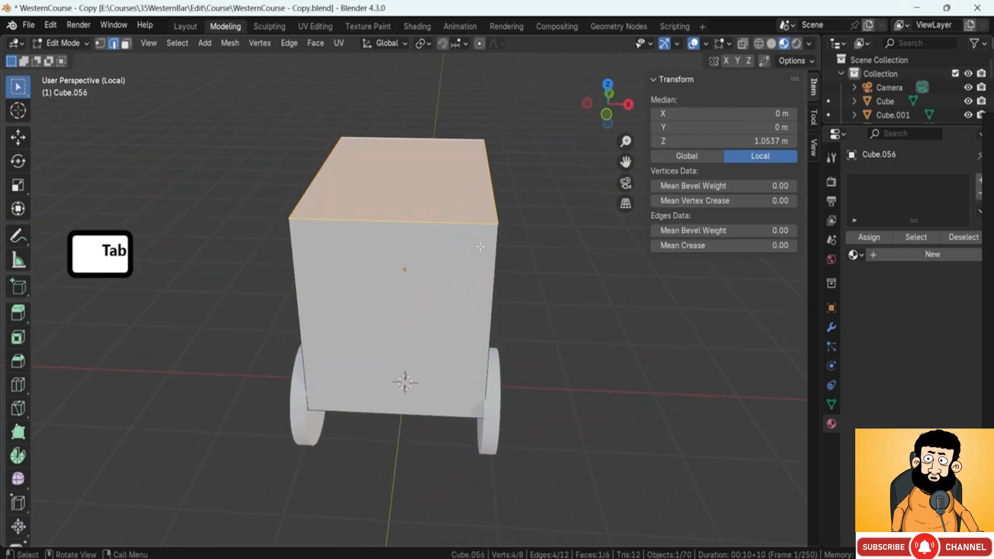
pyautogui.doubleClick(321, 162)
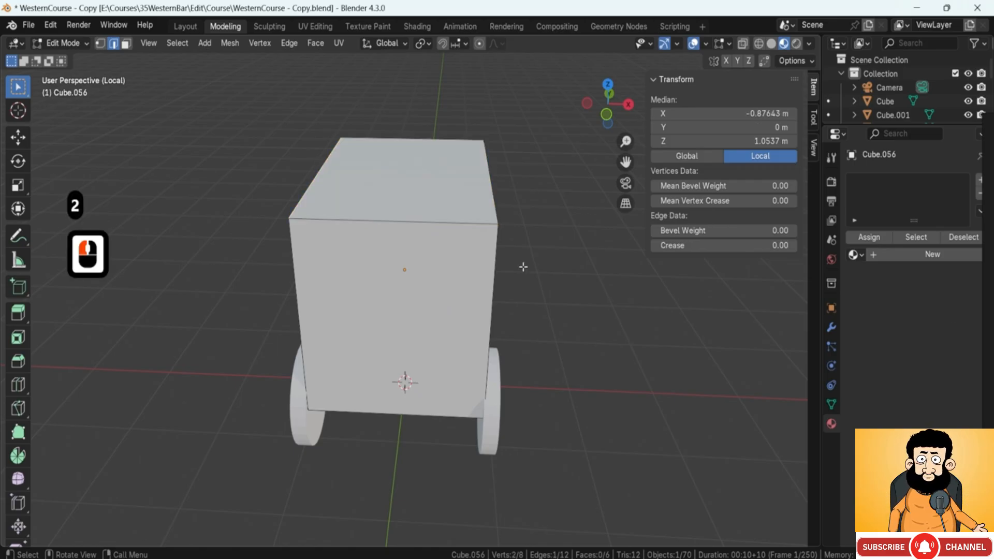
# - Check the wagon's canopy shape in the Scene Scale Ref reference board, and select both long upper edges of the body
pyautogui.hotkey('alt', 'Tab')
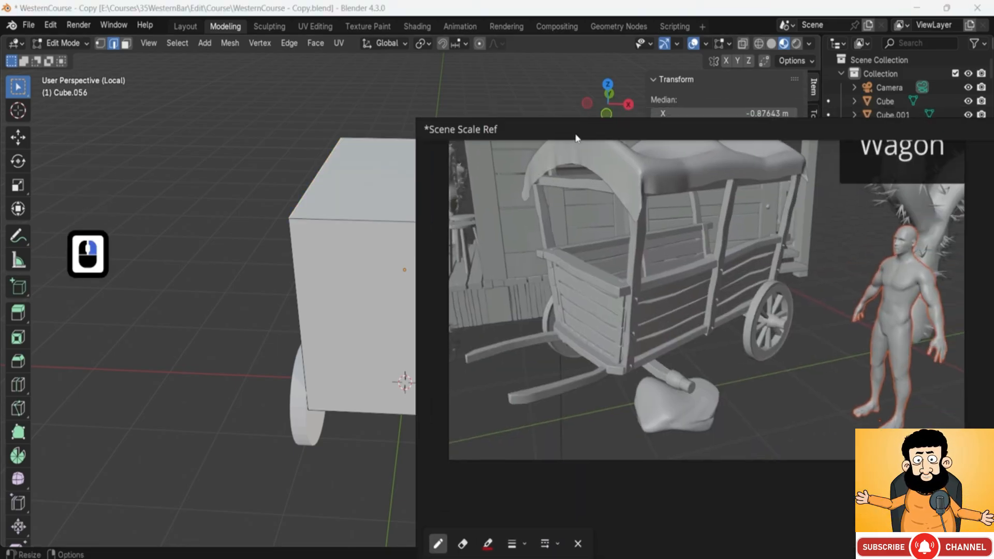
pyautogui.scroll(3, 606, 191)
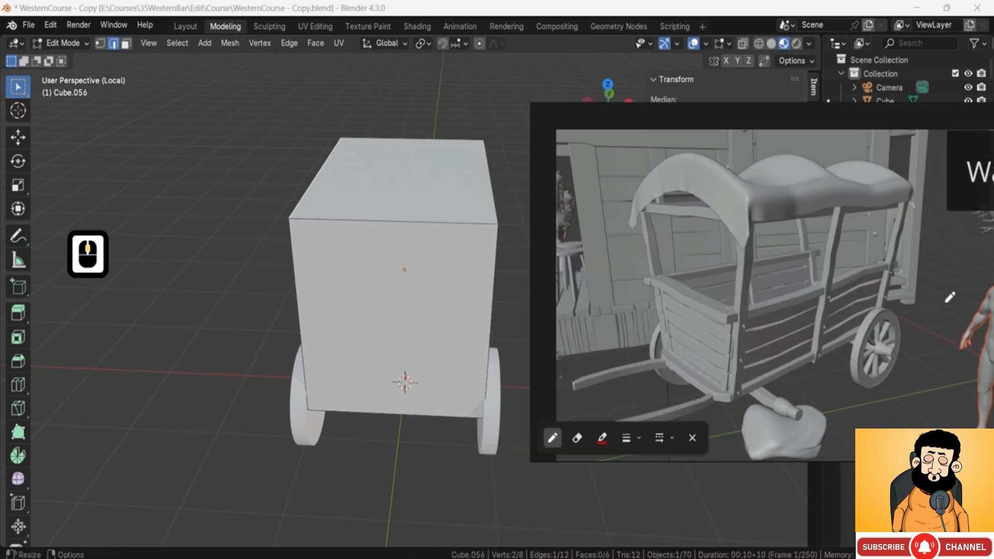
pyautogui.click(326, 190)
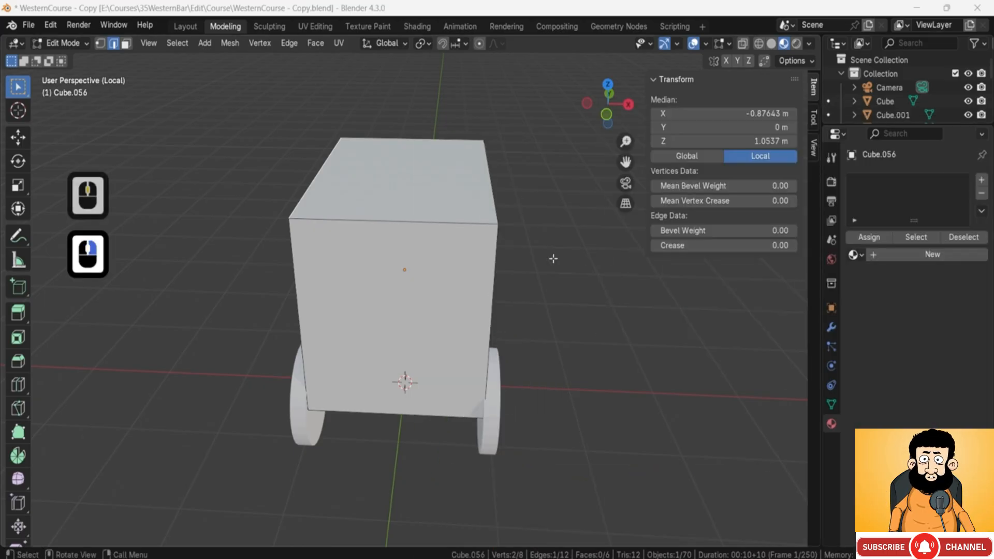
pyautogui.keyDown('shift'); pyautogui.click(491, 183); pyautogui.keyUp('shift')
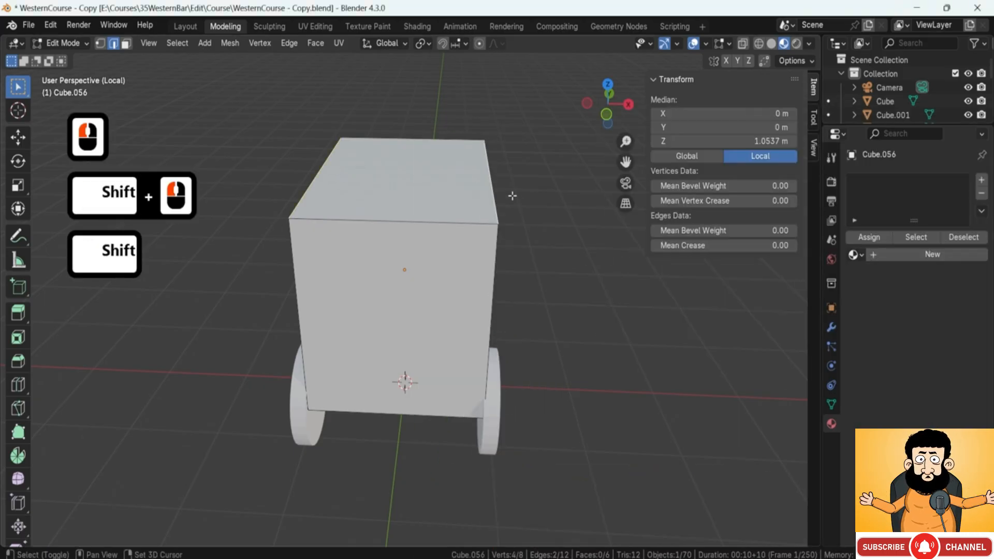
pyautogui.moveTo(515, 195); pyautogui.dragTo(495, 189, button='middle')
# - Bevel the two long upper edges with a width of about 0.605 m and 5 segments to form a rounded canopy
pyautogui.hotkey('ctrl', 'b')
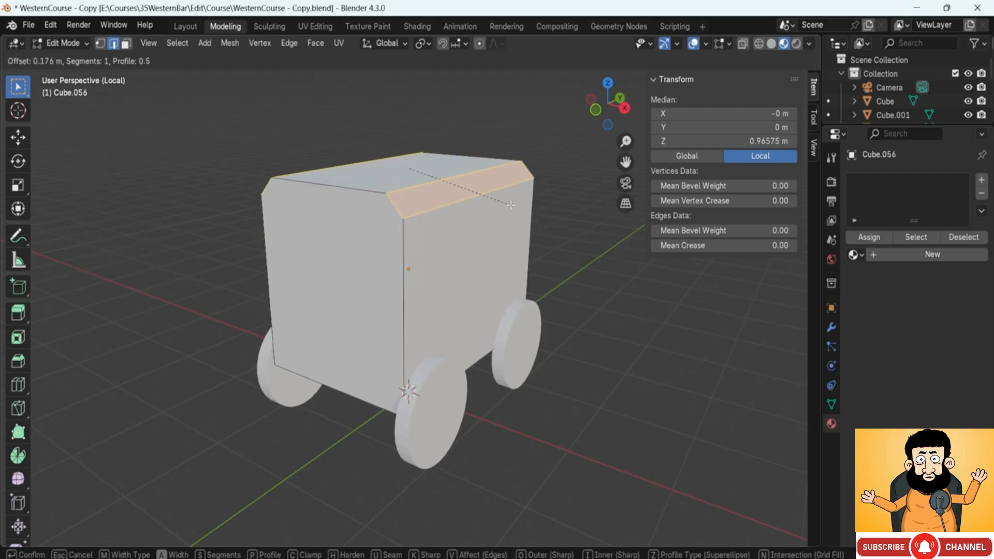
pyautogui.scroll(1, 511, 205)
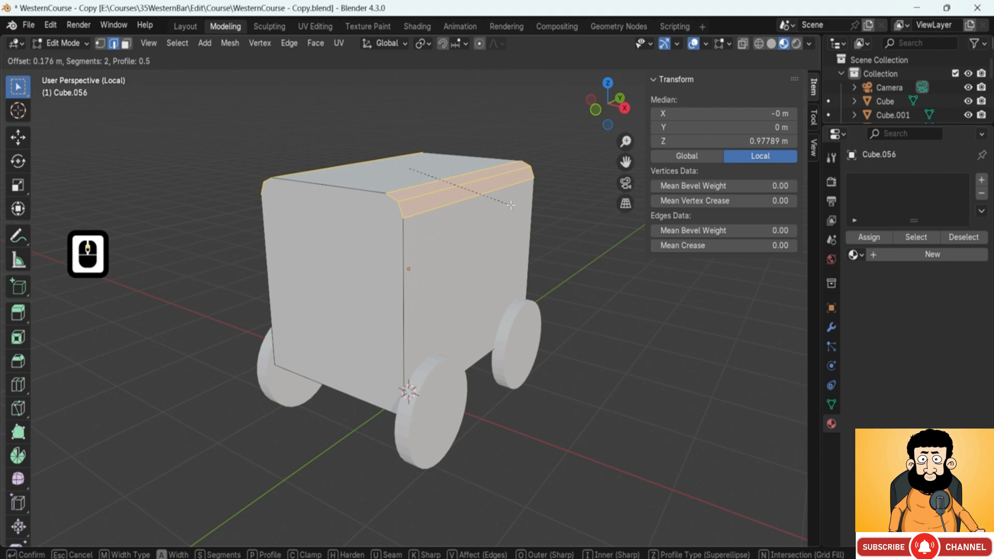
pyautogui.scroll(1, 510, 206)
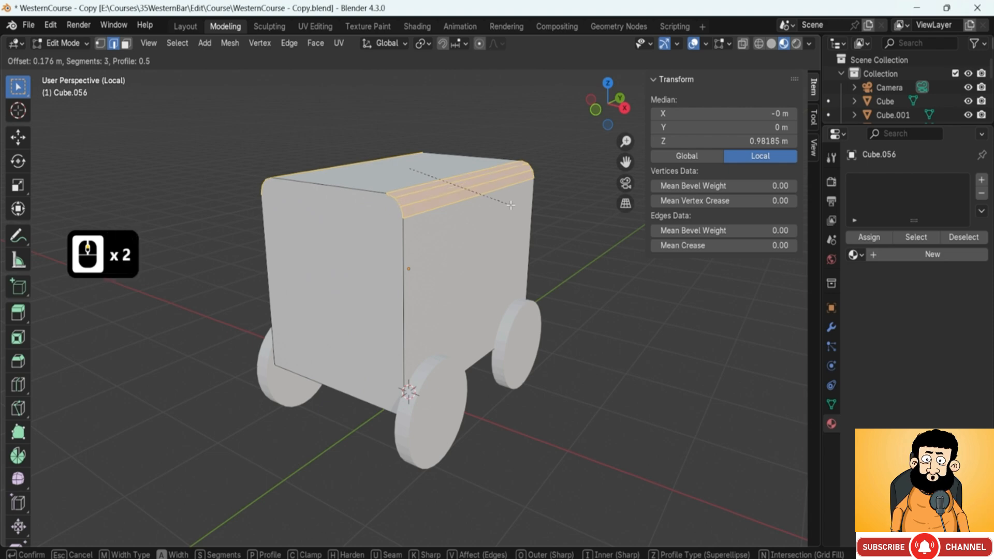
pyautogui.click(554, 202)
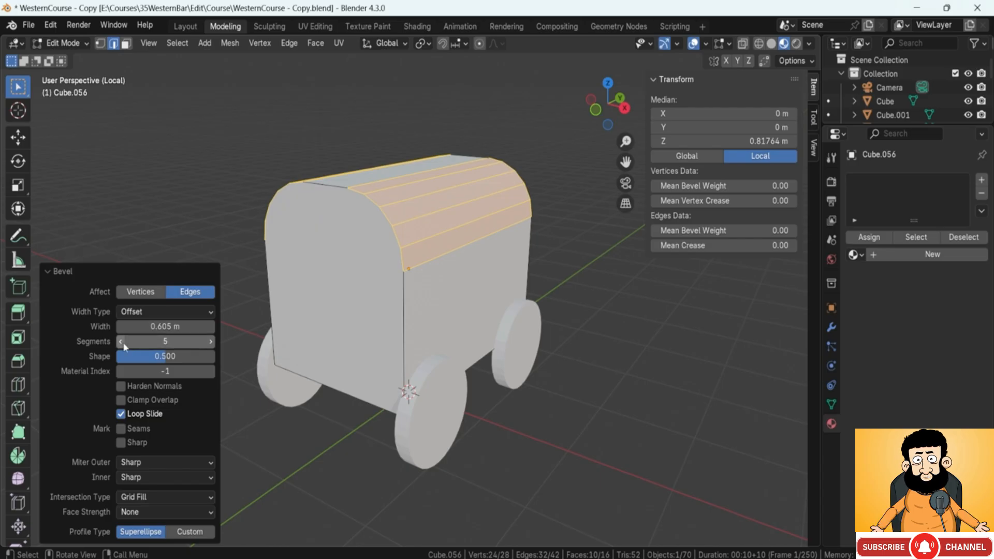
pyautogui.click(48, 272)
pyautogui.click(48, 539)
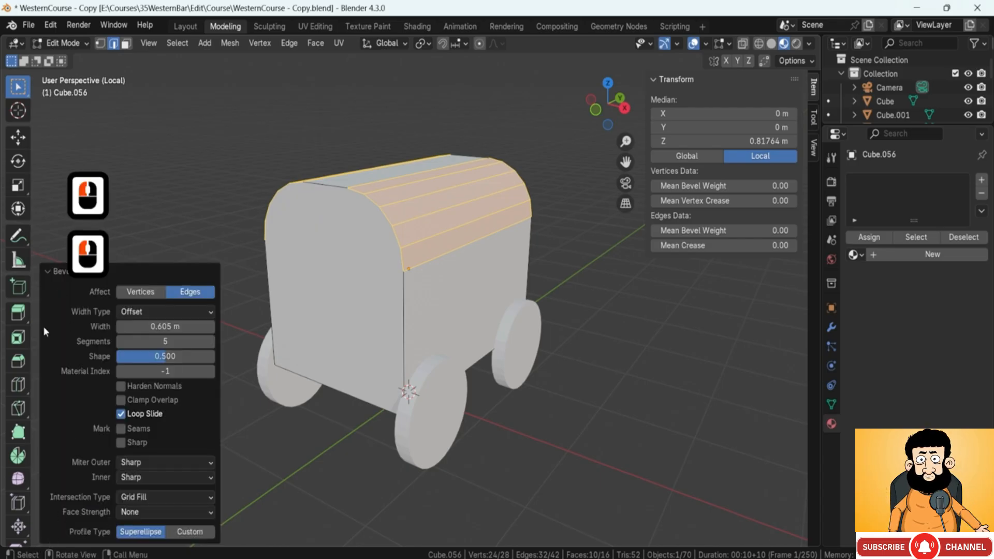
# - Increase the canopy bevel on the wagon body to 6 segments
pyautogui.moveTo(198, 341); pyautogui.dragTo(210, 341)
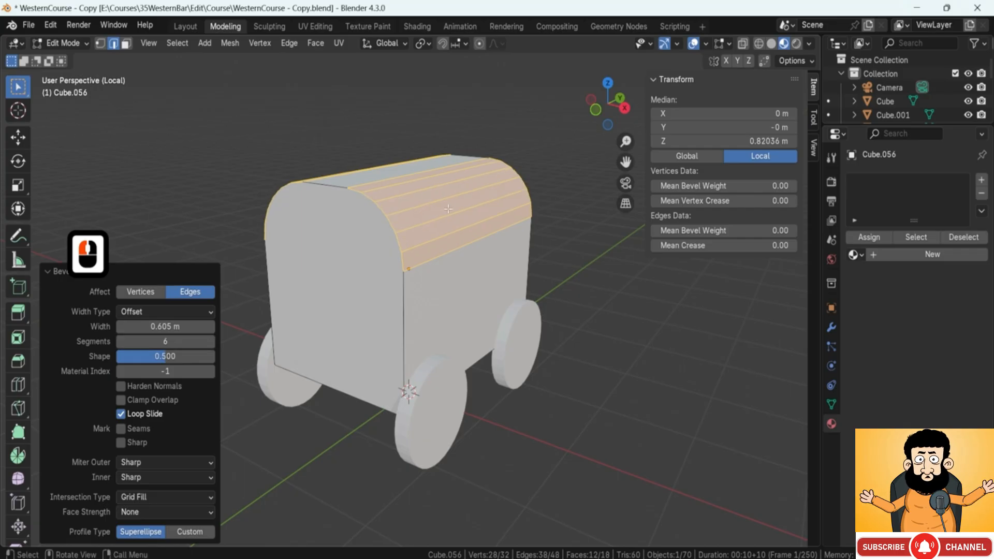
pyautogui.moveTo(236, 314); pyautogui.dragTo(402, 269, button='middle')
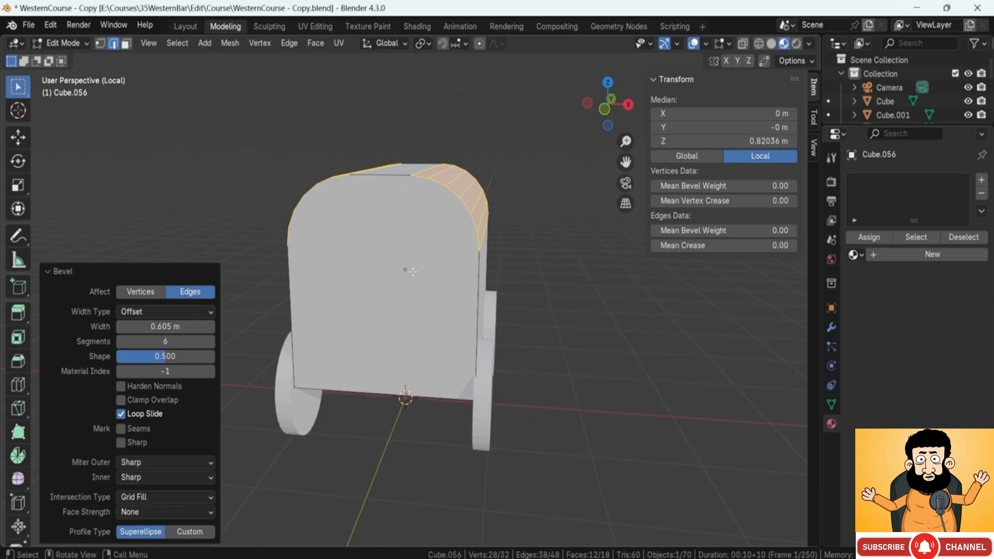
pyautogui.press('Tab')
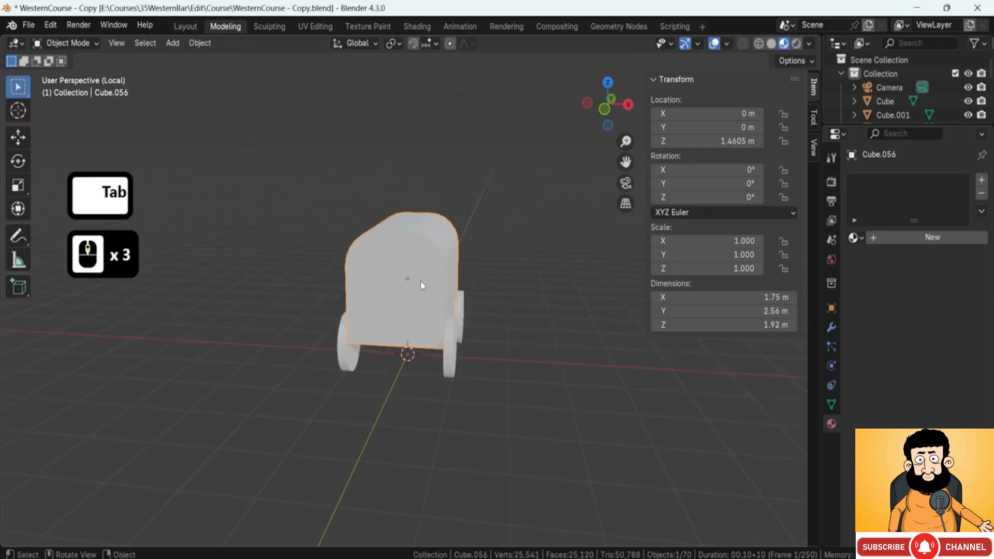
pyautogui.moveTo(421, 280); pyautogui.dragTo(380, 270, button='middle')
pyautogui.press('Tab')
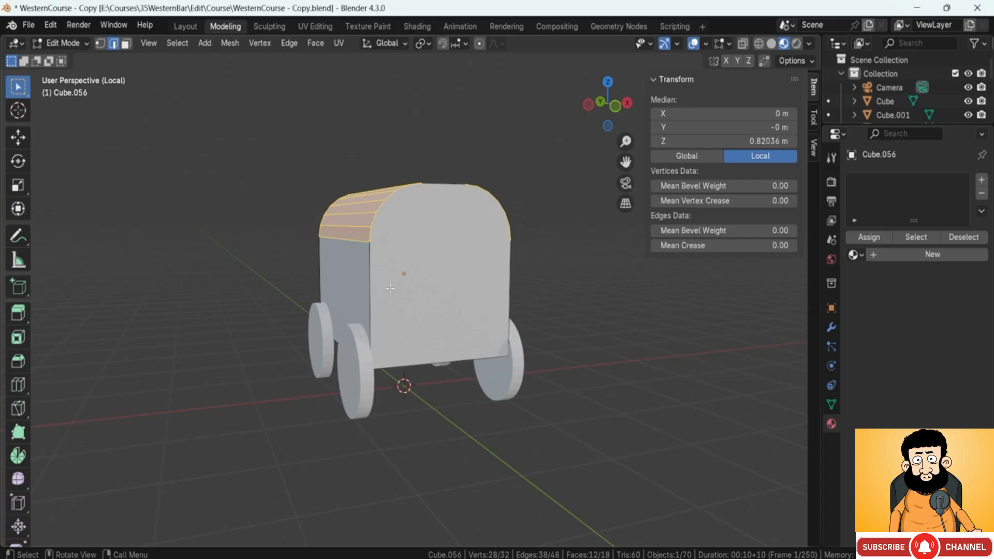
pyautogui.moveTo(390, 288); pyautogui.dragTo(358, 288, button='middle')
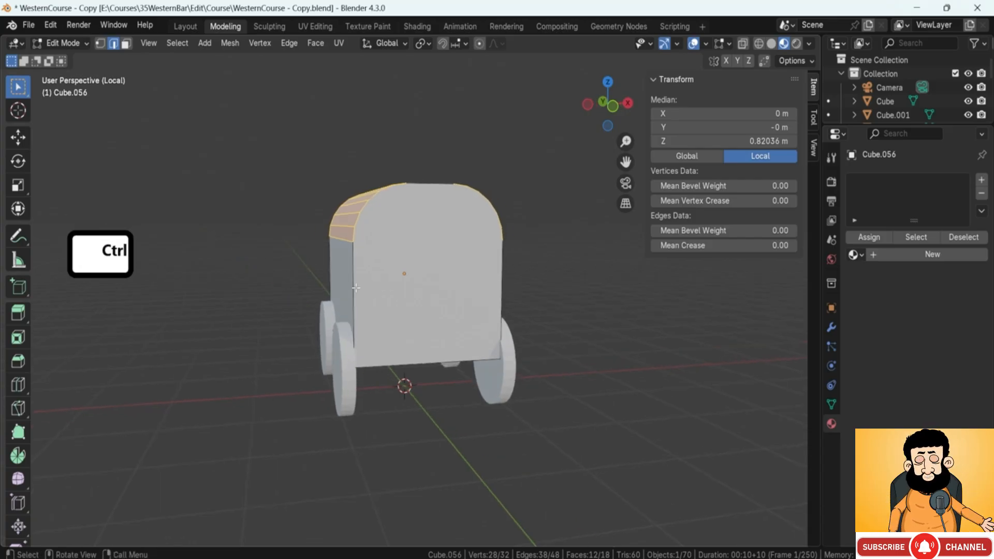
pyautogui.press('F8')
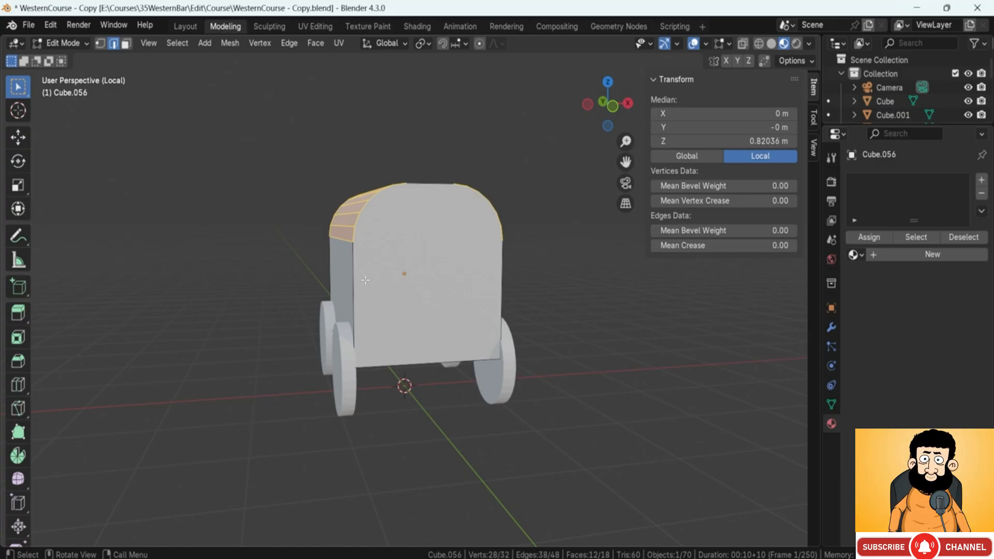
pyautogui.hotkey('ctrl', 'r')
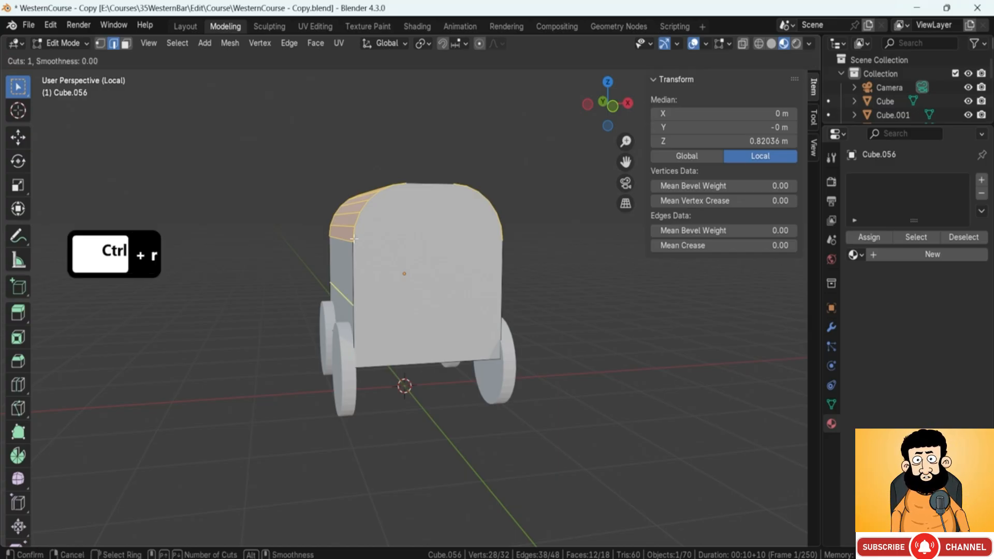
pyautogui.scroll(1, 351, 276)
pyautogui.scroll(-1, 350, 282)
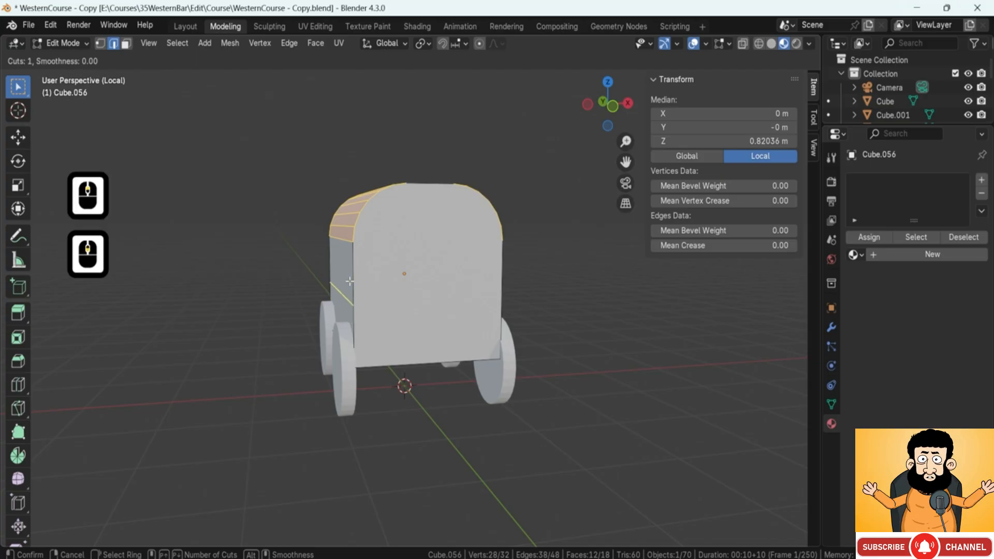
pyautogui.press('Escape')
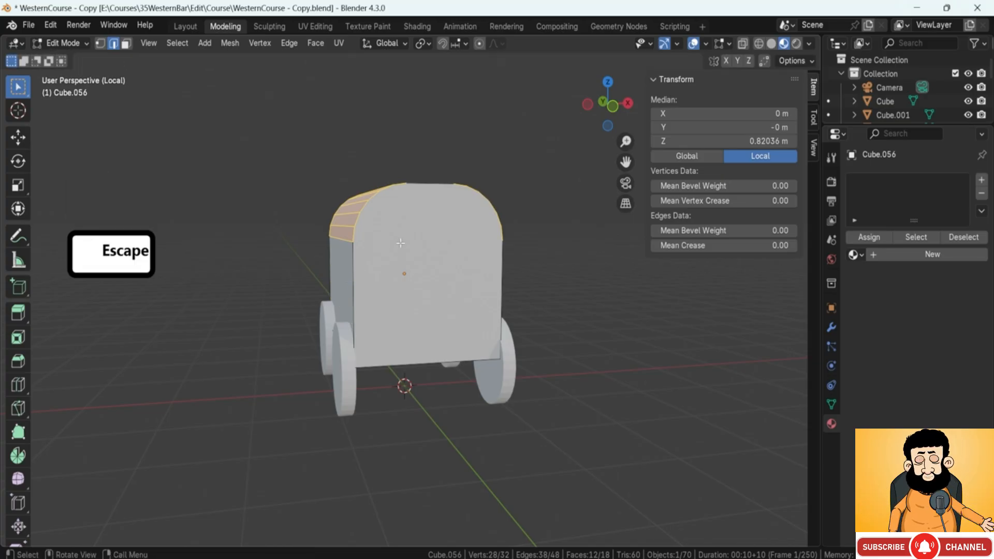
pyautogui.moveTo(351, 282); pyautogui.dragTo(491, 348, button='middle')
pyautogui.press('3')
pyautogui.click(401, 278)
pyautogui.scroll(5, 431, 321)
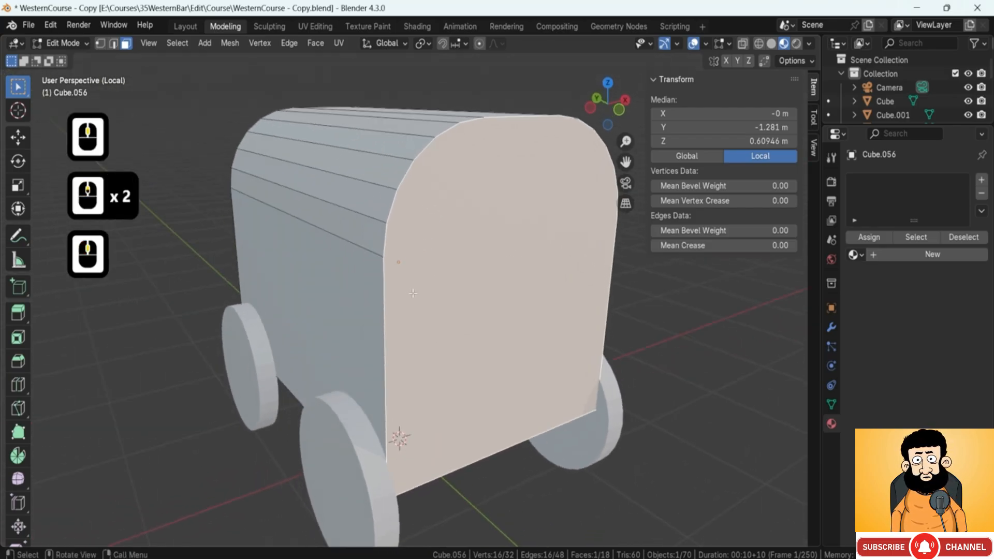
pyautogui.hotkey('ctrl', 'r')
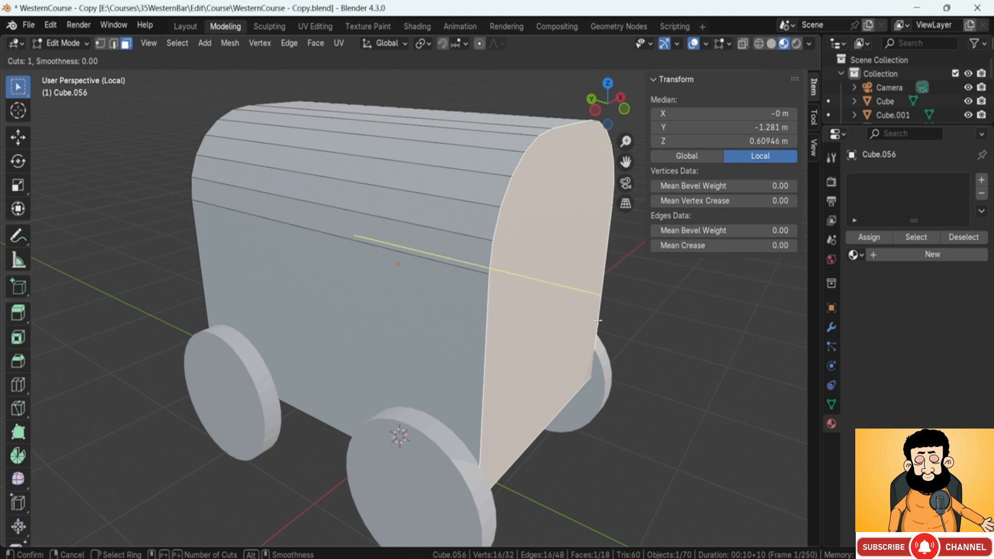
pyautogui.press('Escape')
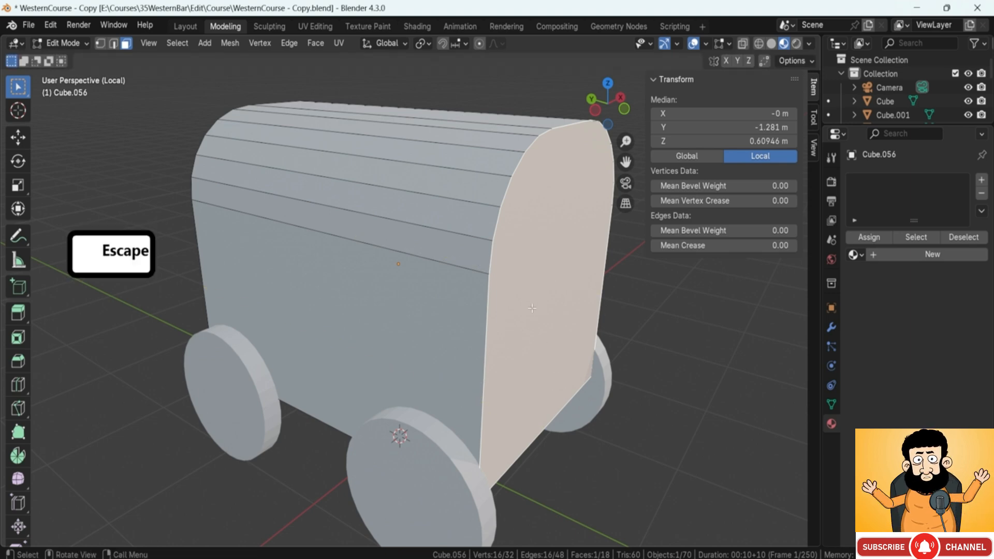
# - Connect the two vertices at the base of the arch on the negative Y end face with a horizontal edge
pyautogui.moveTo(511, 343); pyautogui.dragTo(421, 272, button='middle')
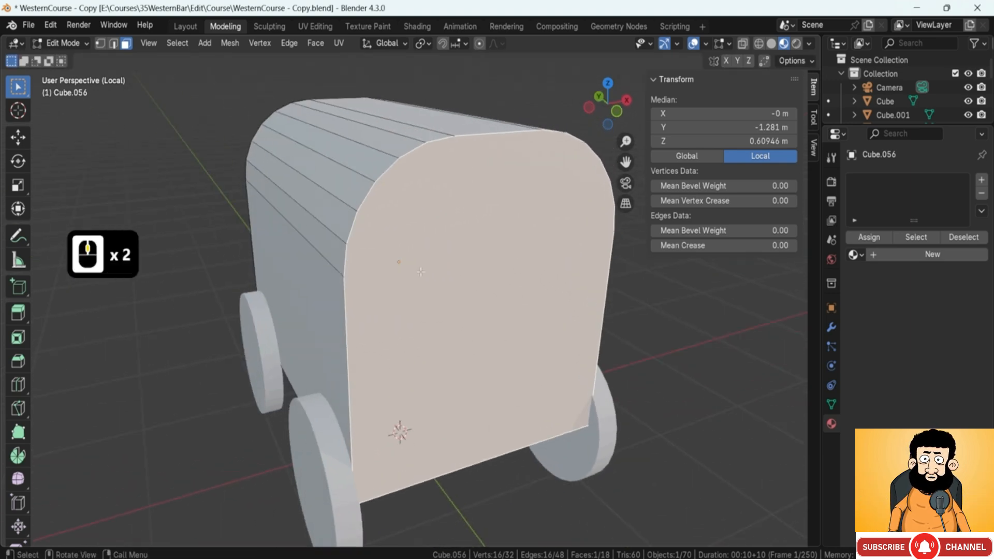
pyautogui.press('1')
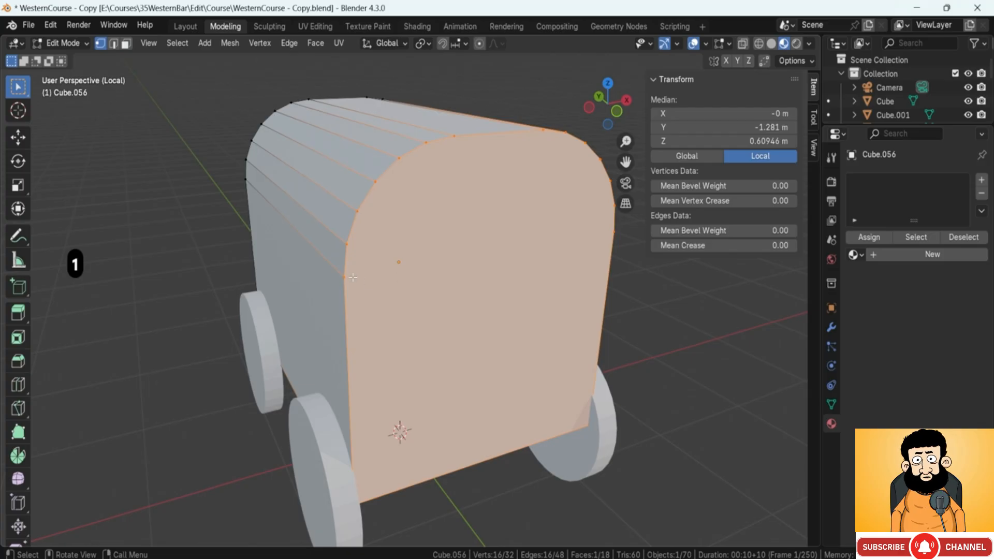
pyautogui.click(345, 276)
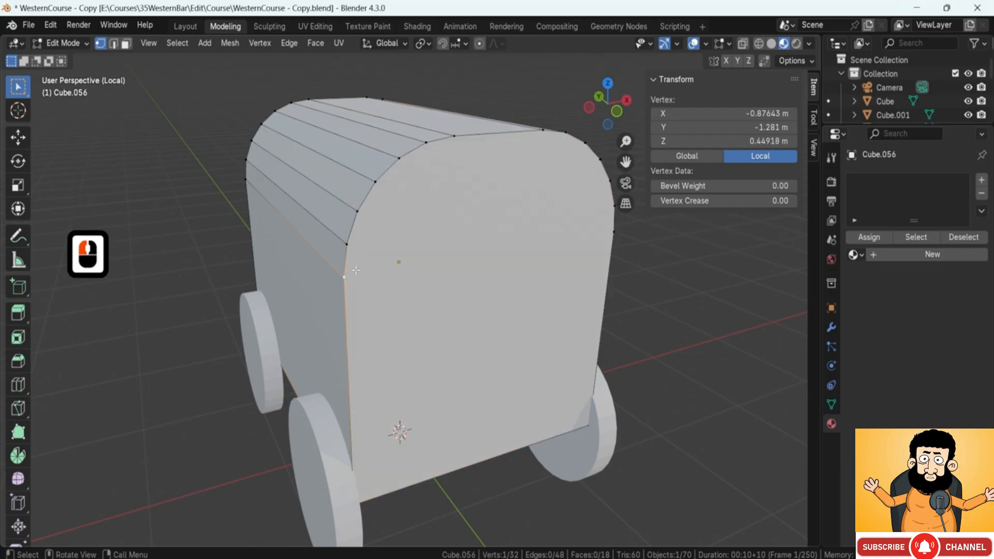
pyautogui.moveTo(382, 265); pyautogui.dragTo(360, 258, button='middle')
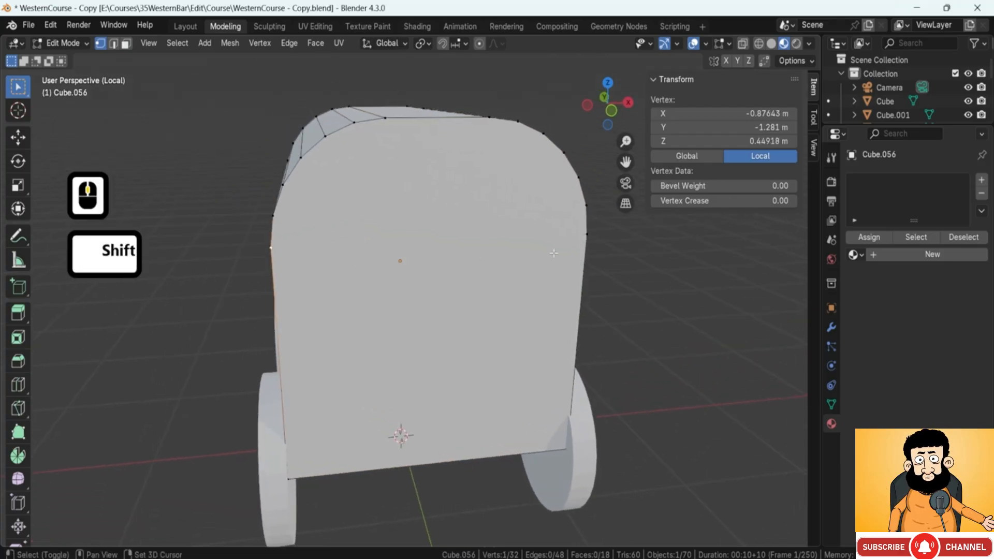
pyautogui.keyDown('shift'); pyautogui.click(584, 242); pyautogui.keyUp('shift')
pyautogui.moveTo(585, 242); pyautogui.dragTo(149, 200, button='middle')
pyautogui.press('j')
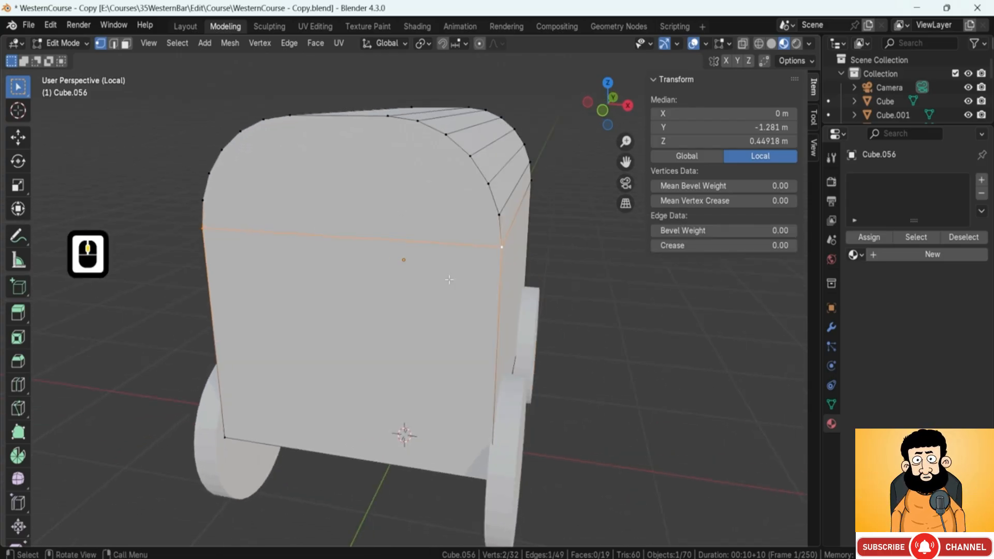
pyautogui.moveTo(435, 308); pyautogui.dragTo(343, 340, button='middle')
pyautogui.hotkey('ctrl', 'r')
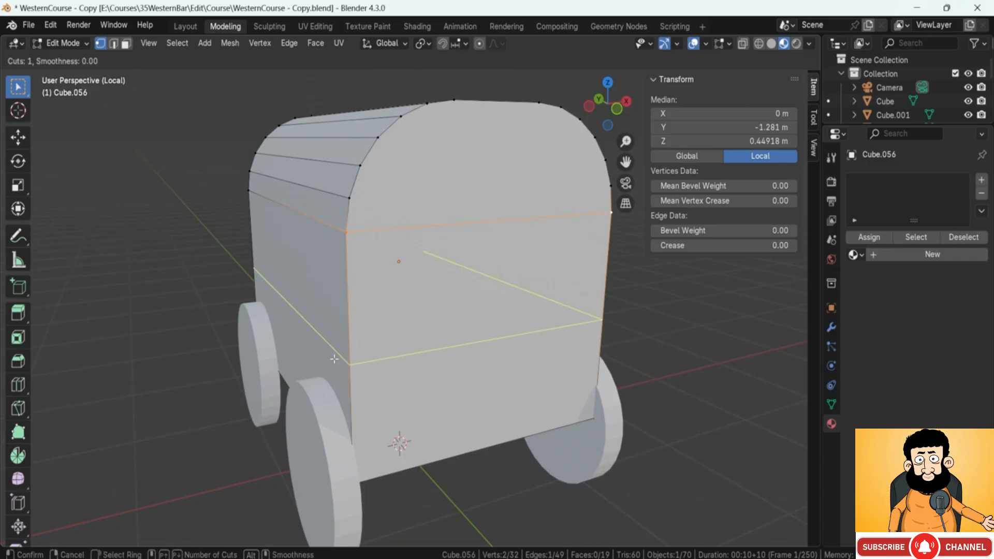
pyautogui.press('Escape')
# - Connect the matching arch-base vertices on the positive Y end face with a horizontal edge
pyautogui.moveTo(306, 298); pyautogui.dragTo(357, 264, button='middle')
pyautogui.press('1')
pyautogui.click(478, 285)
pyautogui.keyDown('shift'); pyautogui.click(306, 289); pyautogui.keyUp('shift')
pyautogui.press('j')
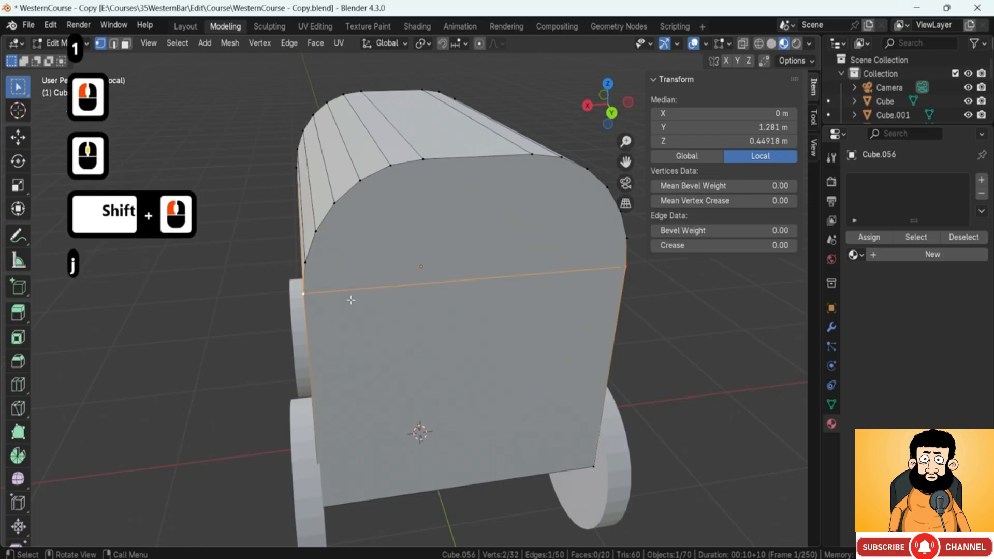
# - Add a single centred horizontal loop cut around the straight walls of the wagon body
pyautogui.moveTo(305, 289); pyautogui.dragTo(383, 277, button='middle')
pyautogui.press('3')
pyautogui.click(425, 300)
pyautogui.scroll(-2, 465, 293)
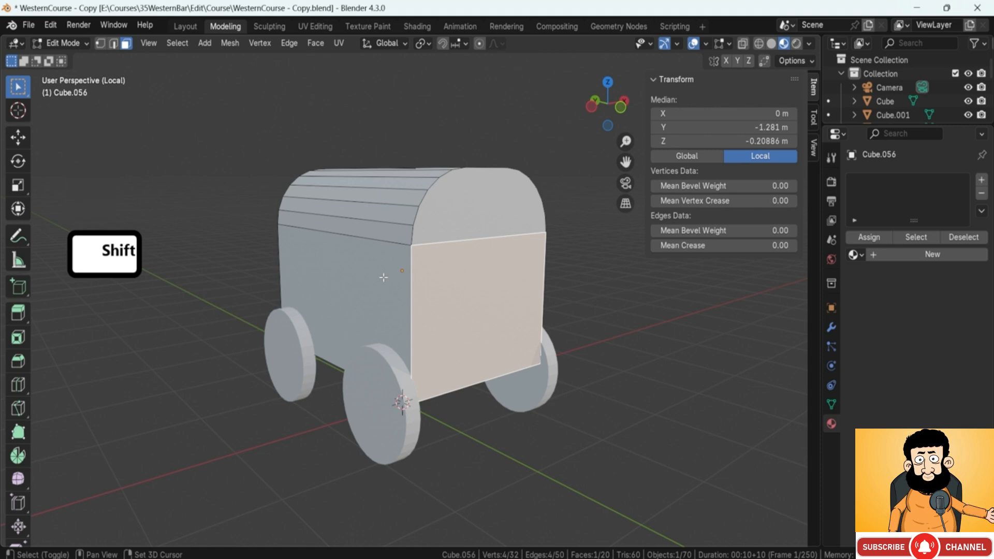
pyautogui.hotkey('ctrl', 'r')
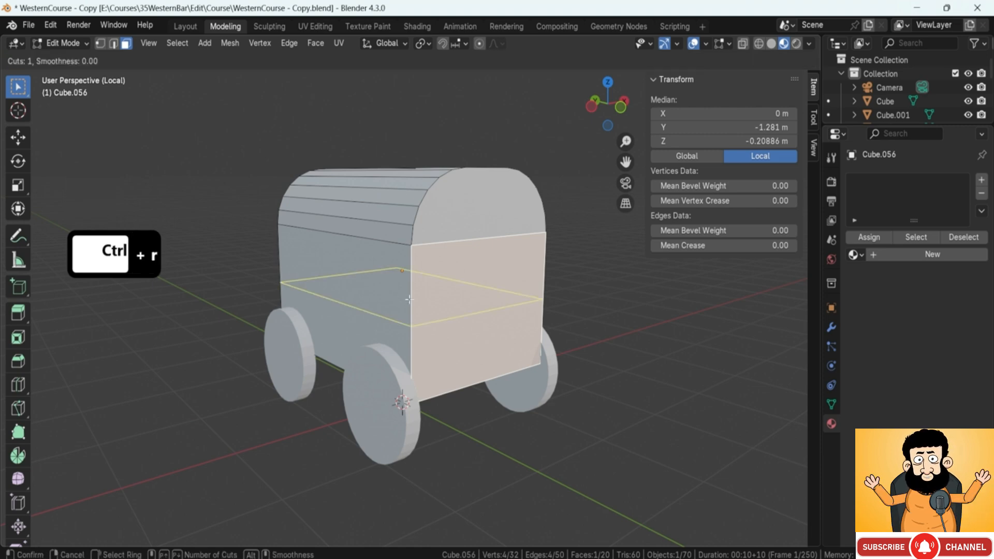
pyautogui.click(409, 300)
pyautogui.rightClick(409, 299)
# - Select the four upper wall faces around the body together with the arched faces at both ends
pyautogui.press('3')
pyautogui.click(475, 277)
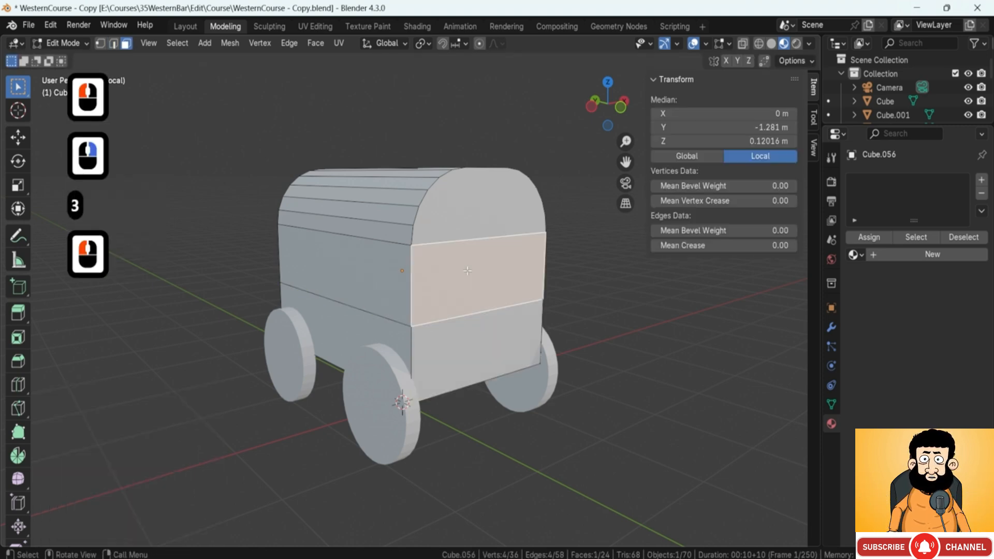
pyautogui.keyDown('shift'); pyautogui.click(364, 268); pyautogui.keyUp('shift')
pyautogui.moveTo(364, 268); pyautogui.dragTo(487, 279, button='middle')
pyautogui.keyDown('shift'); pyautogui.click(445, 275); pyautogui.keyUp('shift')
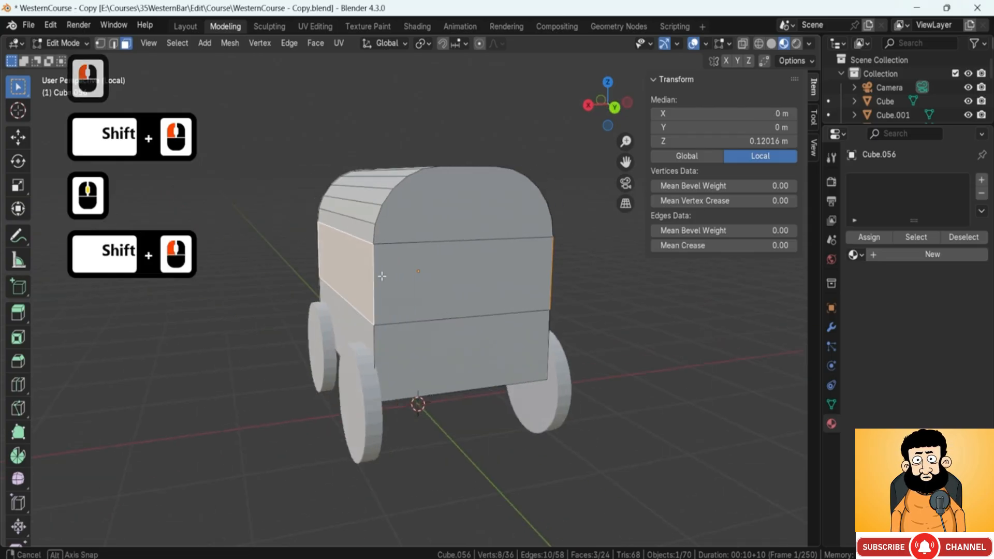
pyautogui.keyDown('shift'); pyautogui.click(487, 278); pyautogui.keyUp('shift')
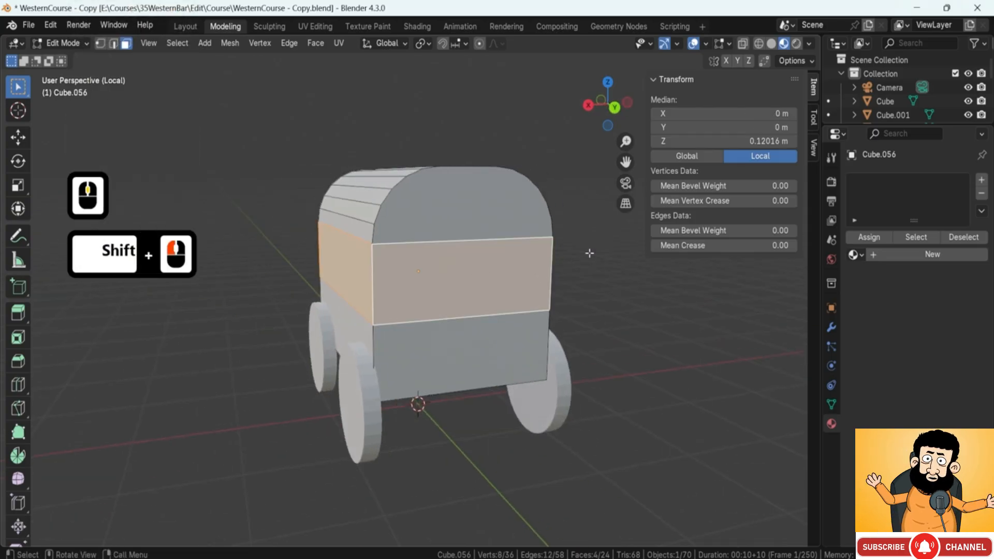
pyautogui.keyDown('shift'); pyautogui.click(464, 218); pyautogui.keyUp('shift')
pyautogui.moveTo(464, 217); pyautogui.dragTo(633, 245, button='middle')
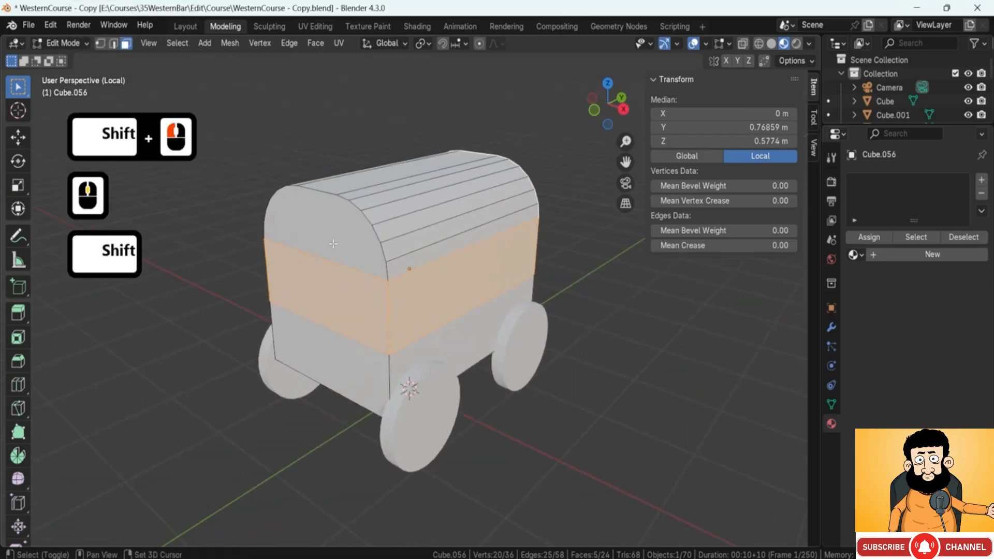
pyautogui.keyDown('shift'); pyautogui.click(349, 228); pyautogui.keyUp('shift')
pyautogui.moveTo(349, 228); pyautogui.dragTo(588, 262, button='middle')
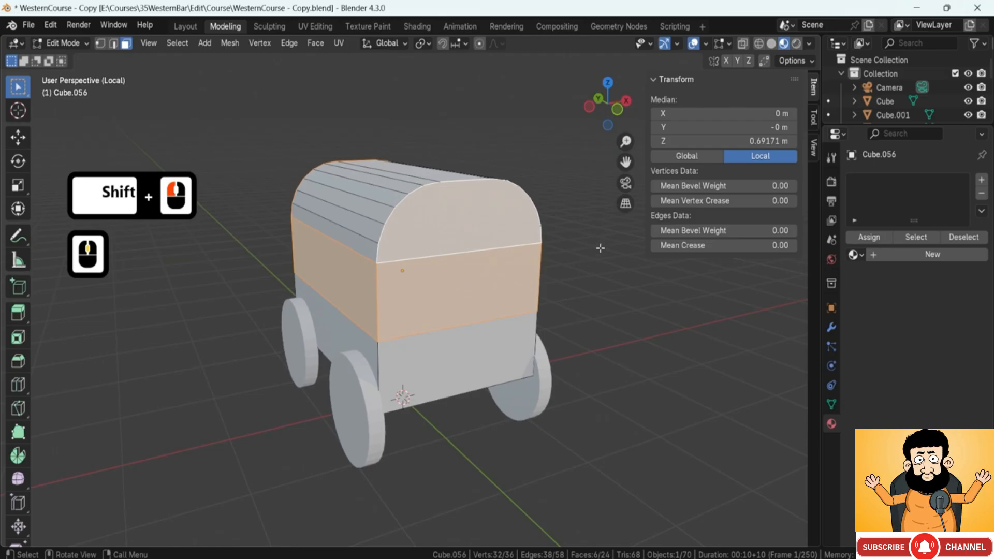
# - Try insetting the six selected faces together as connected regions by about 0.073 m
pyautogui.press('i')
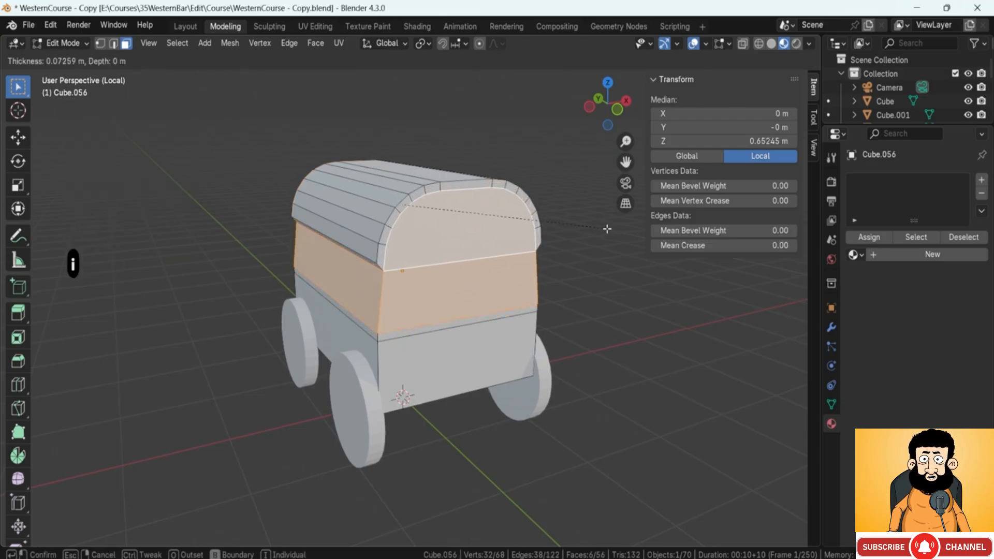
pyautogui.click(607, 229)
pyautogui.moveTo(607, 229); pyautogui.dragTo(461, 222, button='middle')
pyautogui.hotkey('ctrl', 'z')
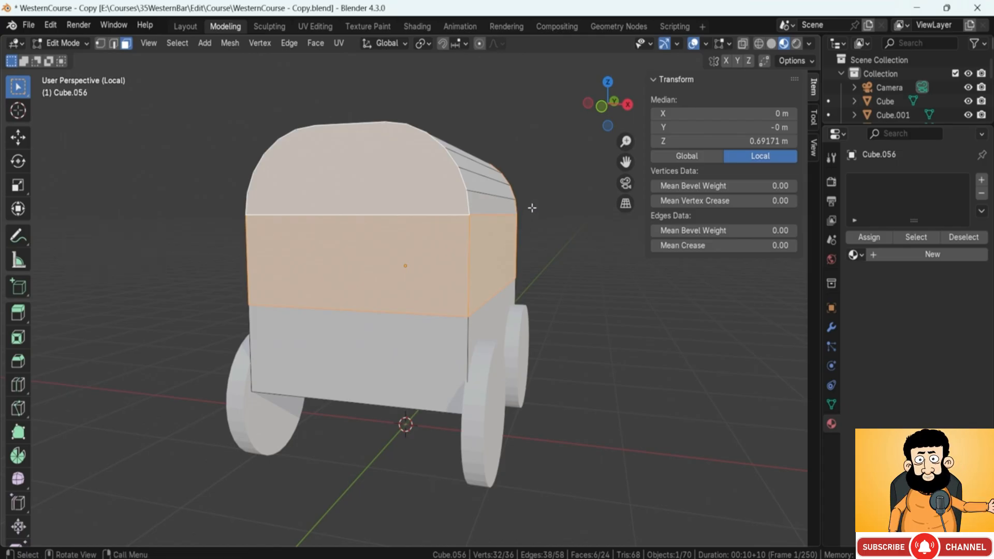
# - Inset the six selected faces individually with a thickness of about 0.061 m
pyautogui.press('i')
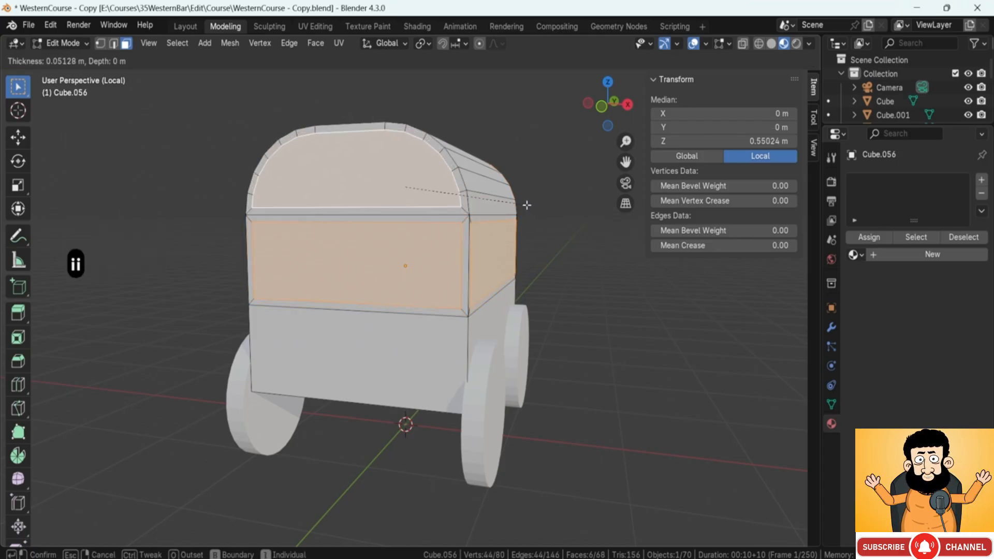
pyautogui.click(526, 205)
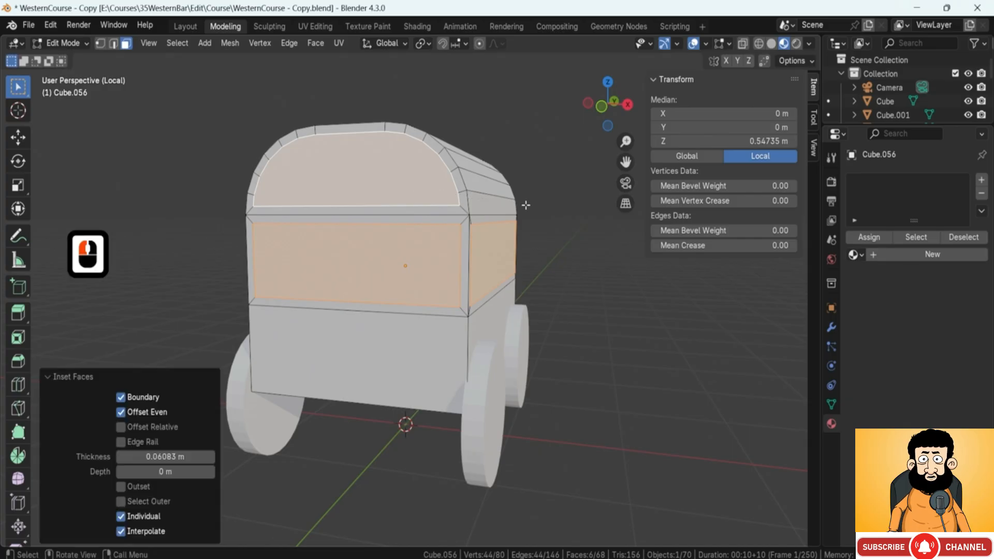
pyautogui.moveTo(435, 247); pyautogui.dragTo(453, 255, button='middle')
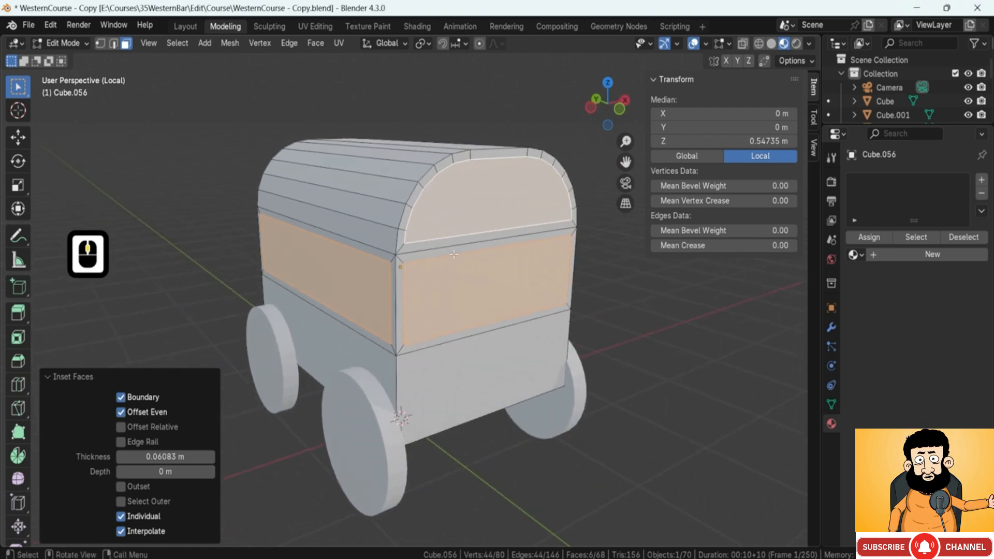
pyautogui.click(121, 516)
pyautogui.click(121, 517)
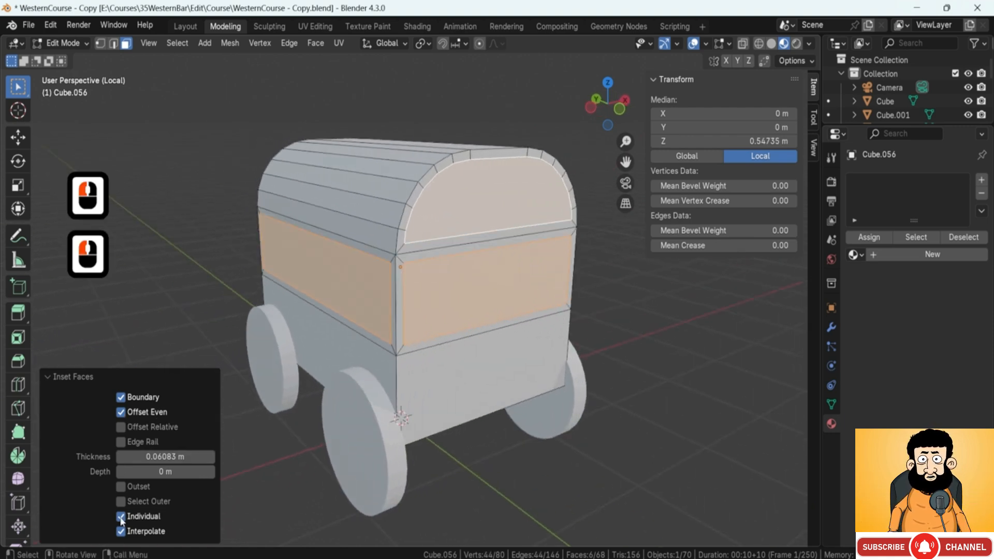
# - Delete the six inset faces to open the wagon's sides and ends, and return to Object Mode
pyautogui.moveTo(550, 231); pyautogui.dragTo(510, 237, button='middle')
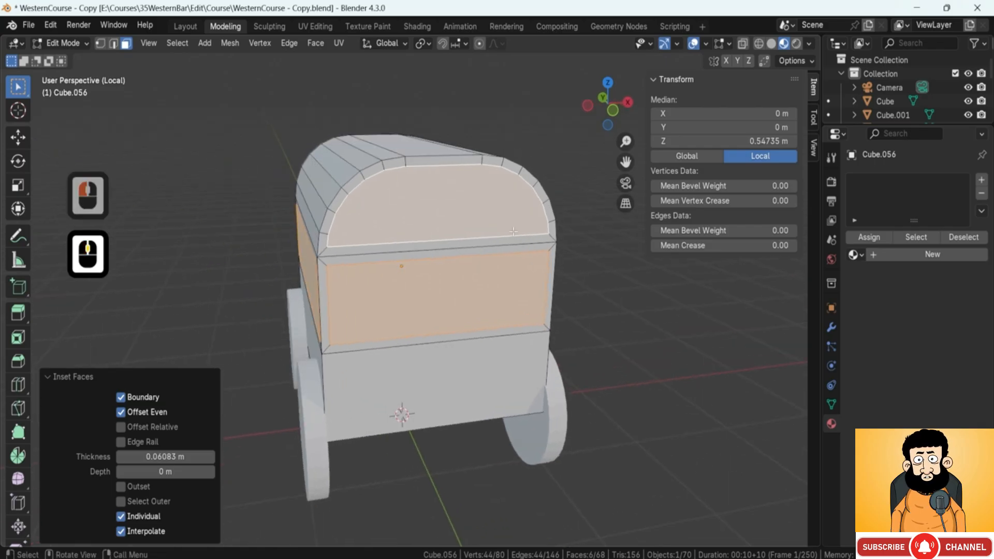
pyautogui.press('Delete')
pyautogui.click(497, 260)
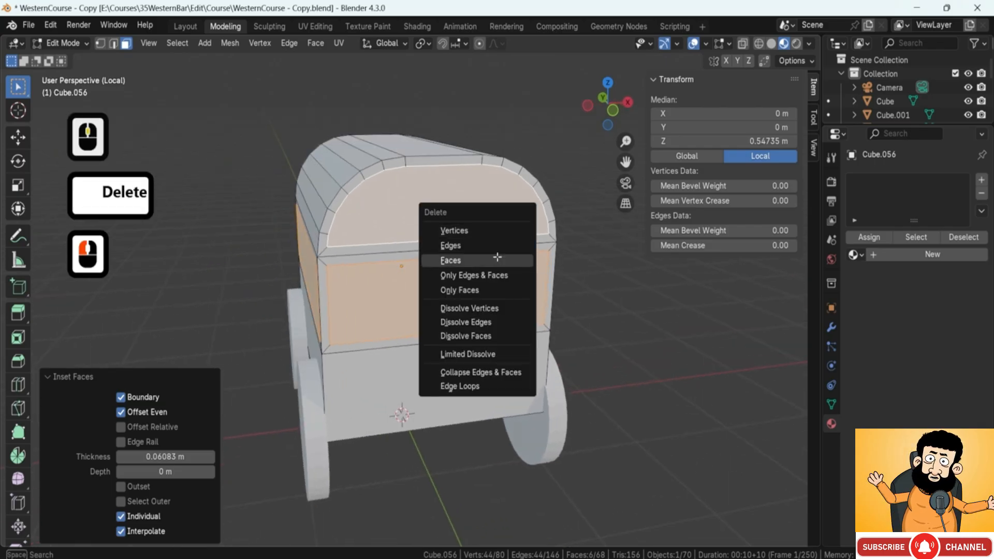
pyautogui.press('Tab')
# - Delete the front wheel on the wagon's positive X side
pyautogui.scroll(-3, 516, 268)
pyautogui.moveTo(436, 268); pyautogui.dragTo(365, 278, button='middle')
pyautogui.click(384, 389)
pyautogui.moveTo(384, 390); pyautogui.dragTo(440, 381, button='middle')
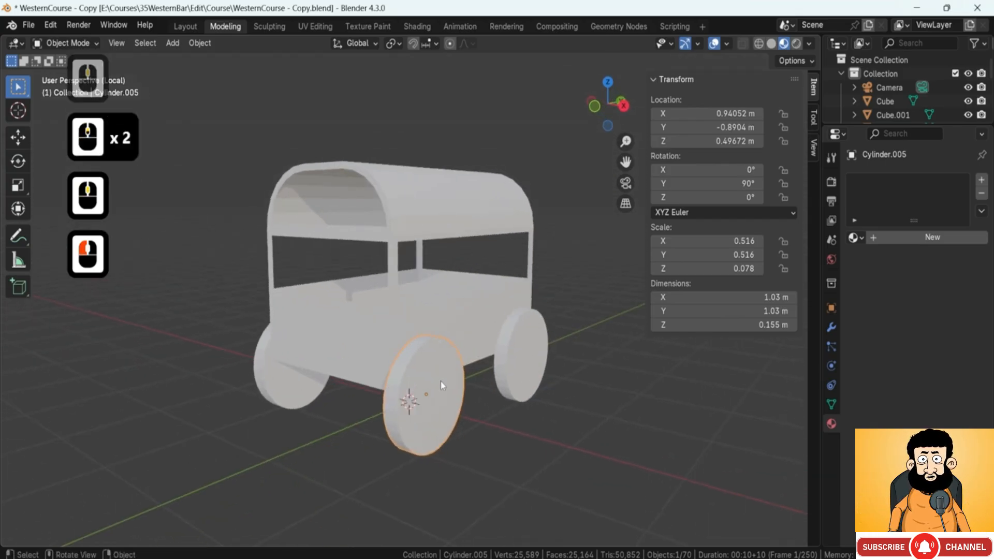
pyautogui.press('Delete')
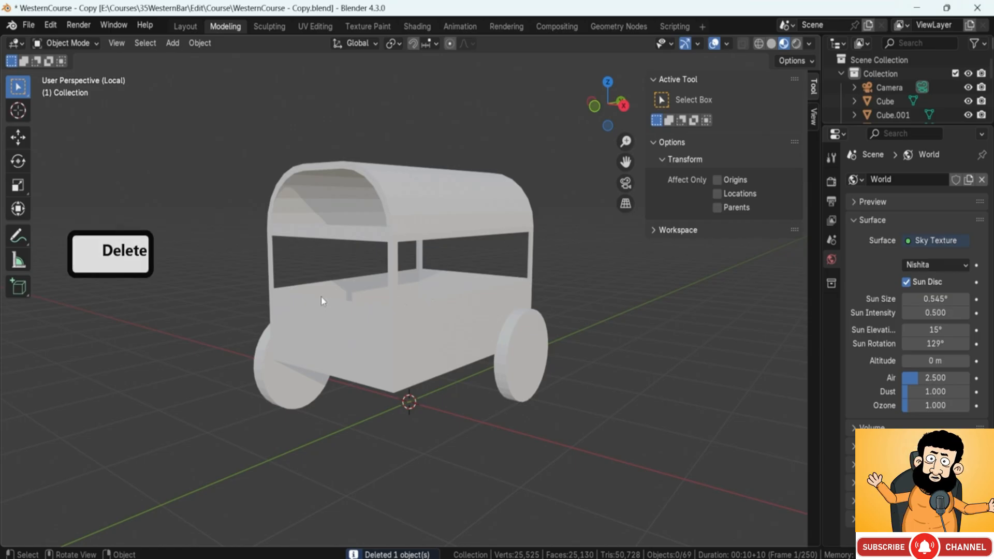
# - Add a cube, scale it uniformly to about 0.28 m, and raise it about 0.5 m along Z
pyautogui.press('shift')
pyautogui.hotkey('shift', 'a')
pyautogui.moveTo(321, 296)
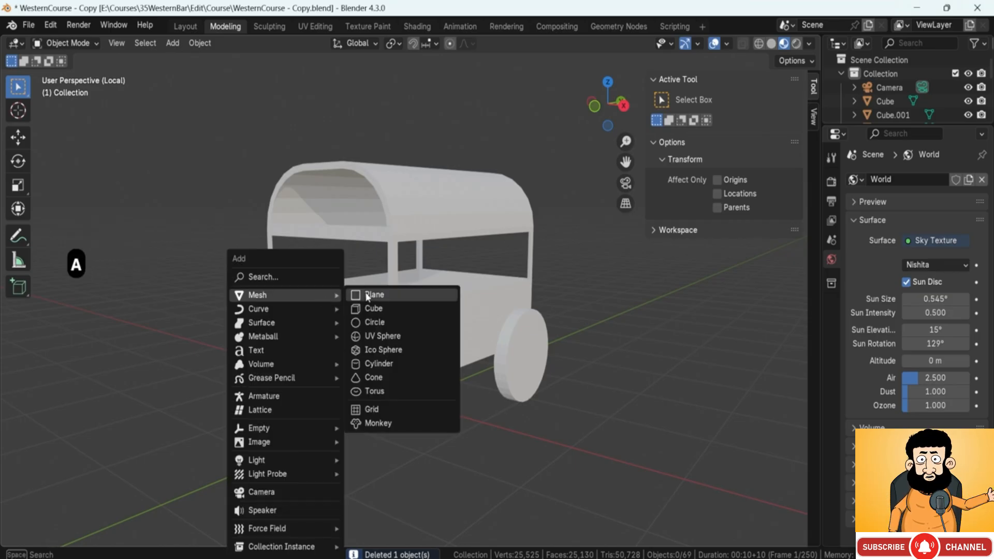
pyautogui.click(369, 307)
pyautogui.press('s')
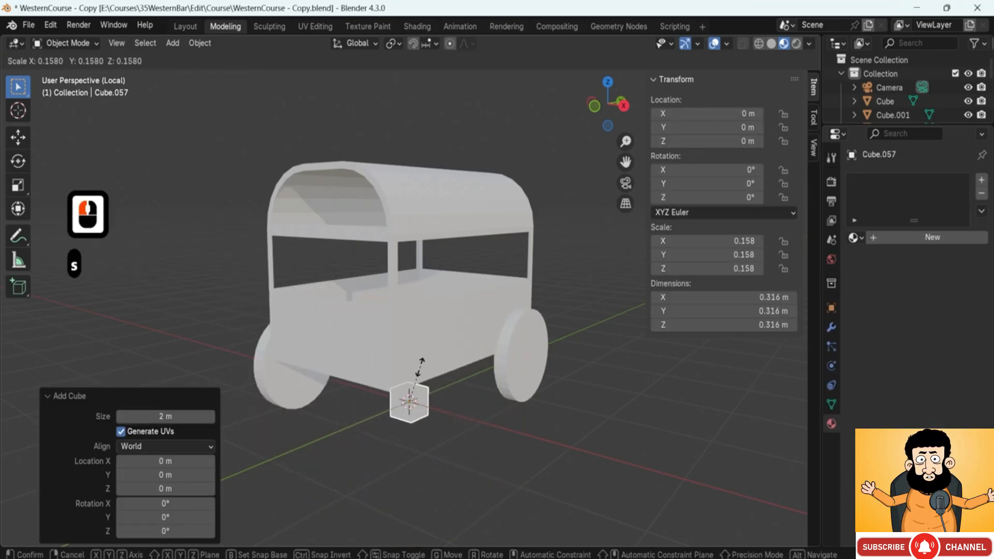
pyautogui.click(419, 378)
pyautogui.moveTo(420, 378); pyautogui.dragTo(506, 377, button='middle')
pyautogui.press('g')
pyautogui.press('z')
pyautogui.click(481, 288)
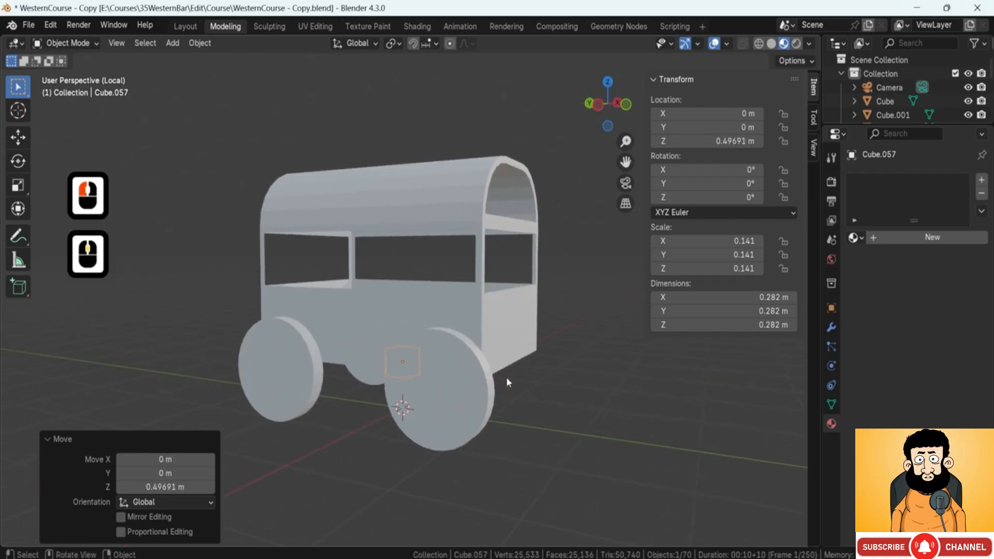
# - Stretch the cube along Y into a beam, and shrink it uniformly to about 0.17 × 1.79 × 0.17 m
pyautogui.press('s')
pyautogui.press('y')
pyautogui.click(589, 361)
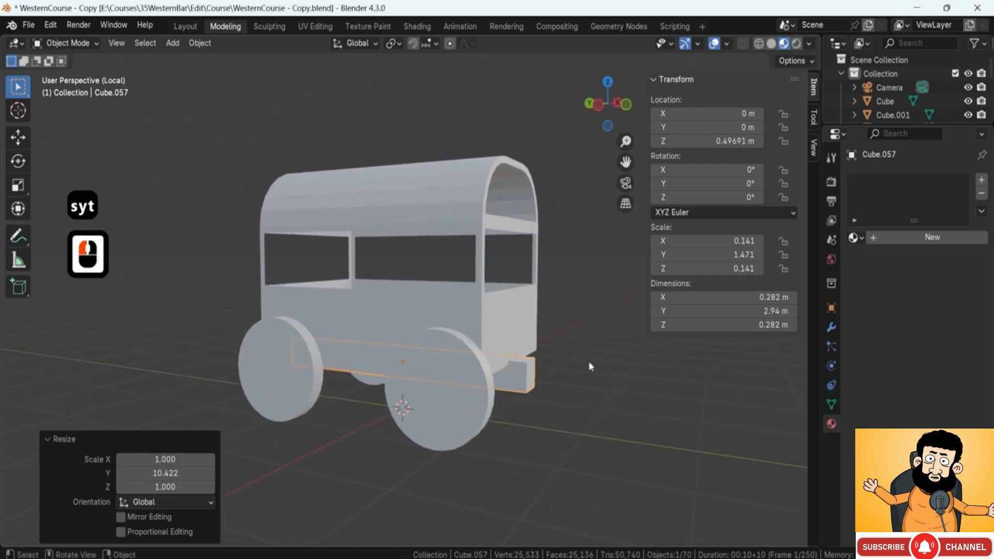
pyautogui.moveTo(589, 361); pyautogui.dragTo(448, 334, button='middle')
pyautogui.press('s')
pyautogui.click(448, 334)
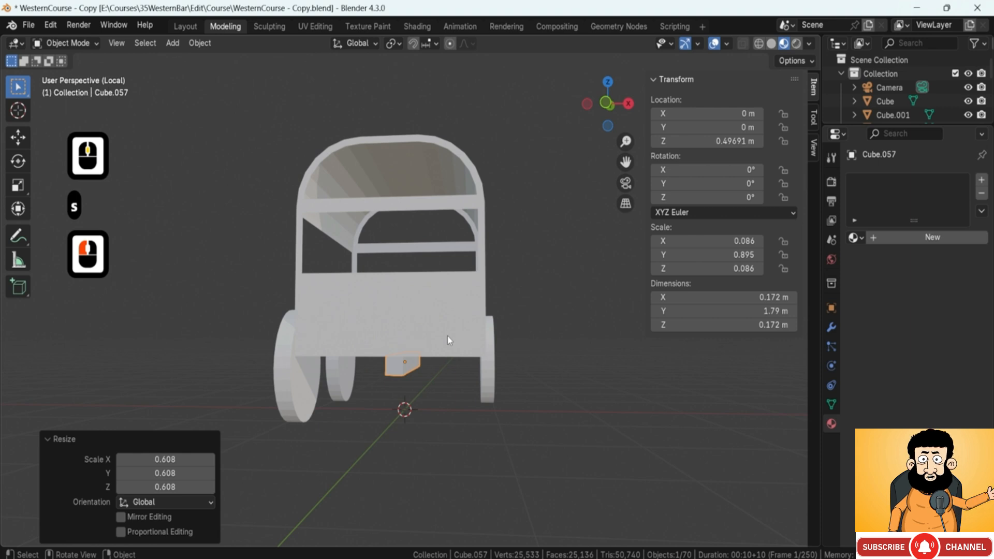
# - Move the beam along X to about -0.6 m and lengthen it along Y to about 3.44 m
pyautogui.press('g')
pyautogui.press('y')
pyautogui.press('x')
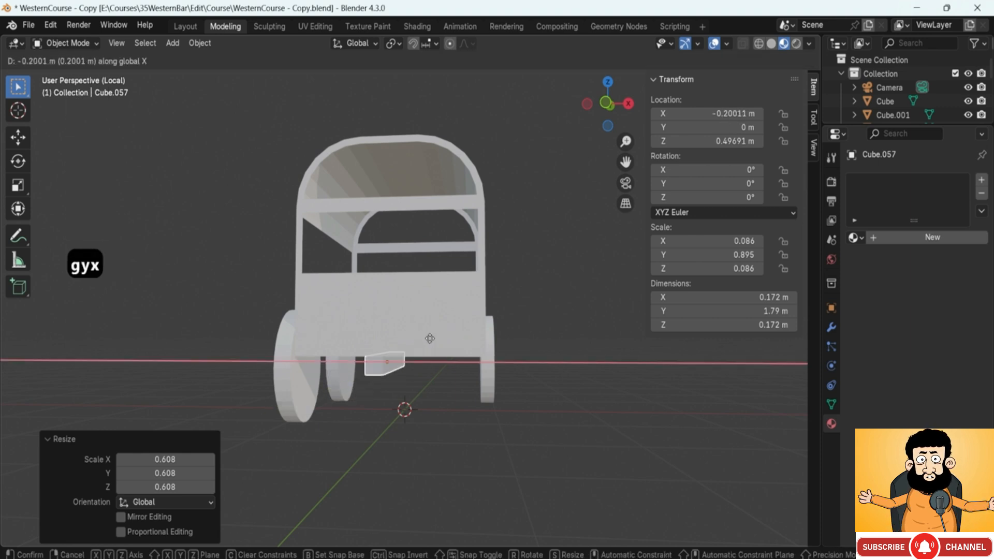
pyautogui.click(407, 341)
pyautogui.moveTo(406, 342); pyautogui.dragTo(467, 322, button='middle')
pyautogui.press('s')
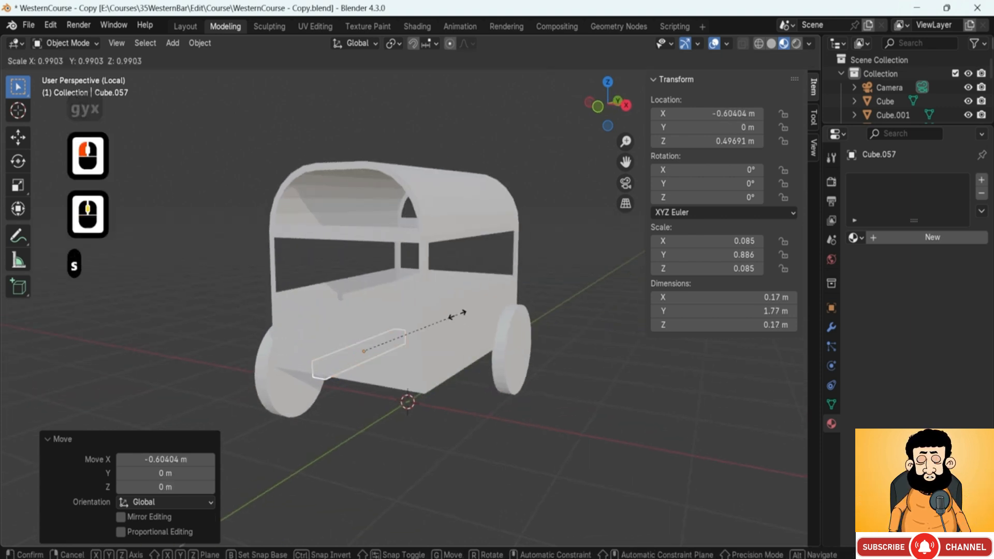
pyautogui.press('y')
pyautogui.click(546, 284)
pyautogui.moveTo(546, 284); pyautogui.dragTo(511, 318, button='middle')
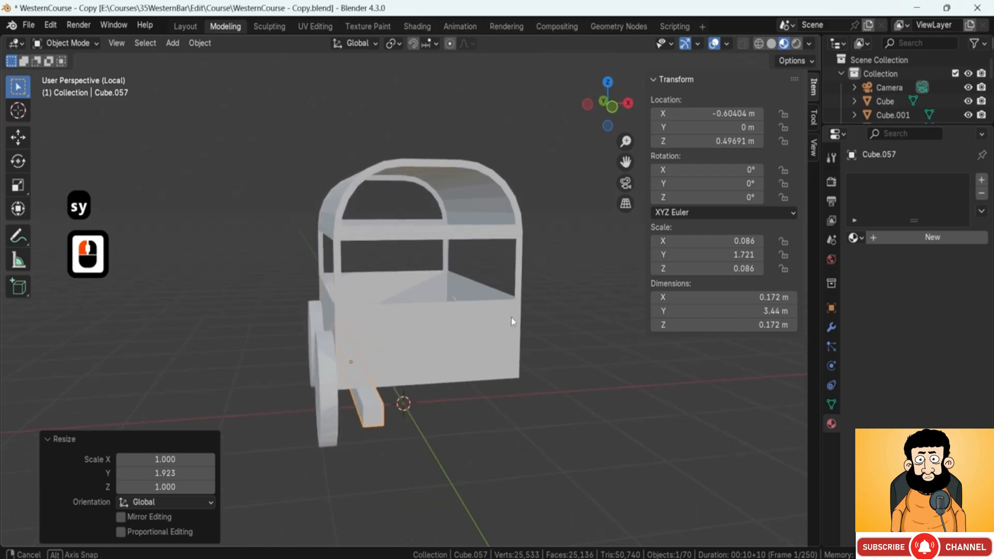
# - Scale the beam uniformly to about 0.12 m thick and raise it to a height of about 0.546 m
pyautogui.press('s')
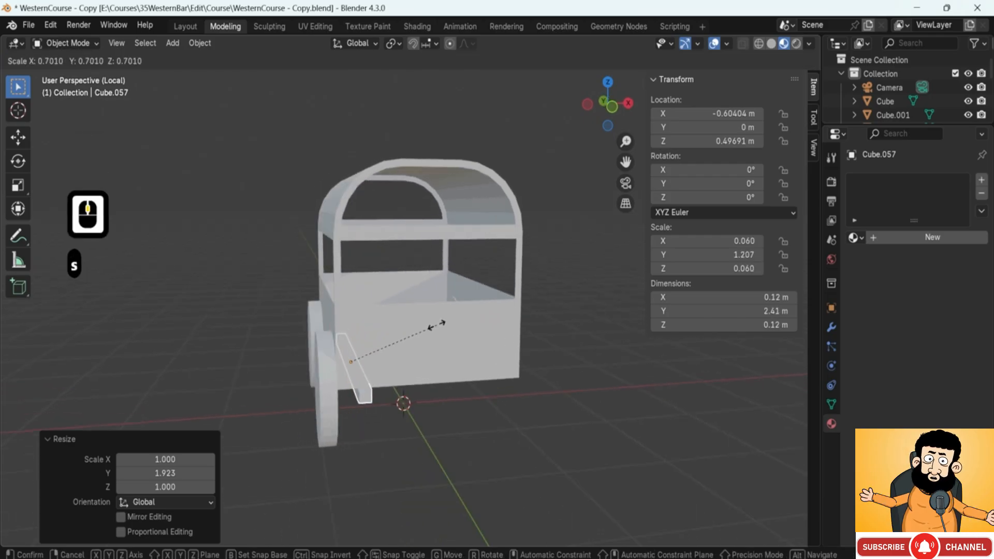
pyautogui.click(437, 325)
pyautogui.press('g')
pyautogui.press('z')
pyautogui.click(432, 321)
# - Lengthen the beam along Y to about 3.99 m and shift it about 0.37 m towards the wagon's front
pyautogui.moveTo(423, 359); pyautogui.dragTo(468, 432, button='middle')
pyautogui.press('s')
pyautogui.press('y')
pyautogui.click(474, 398)
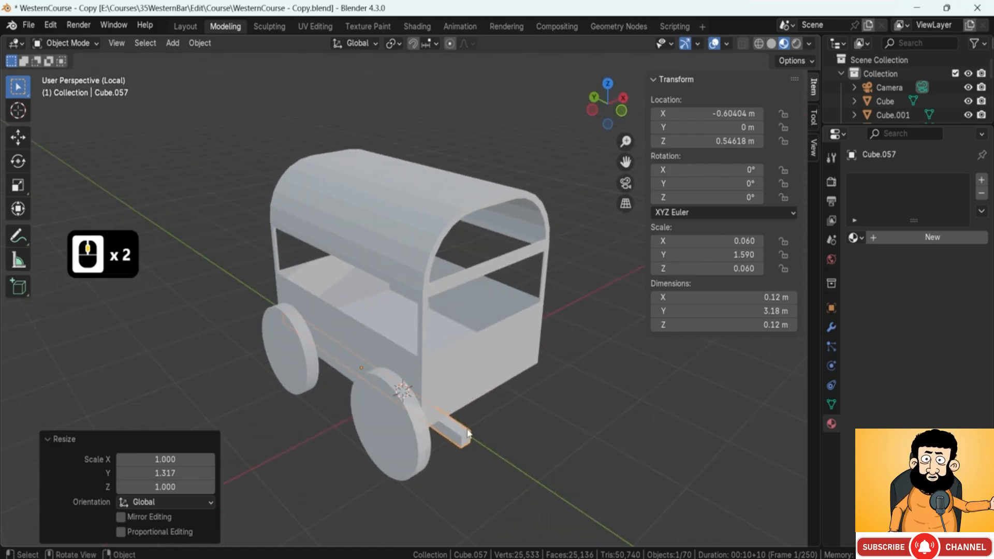
pyautogui.press('s')
pyautogui.press('y')
pyautogui.click(517, 439)
pyautogui.press('g')
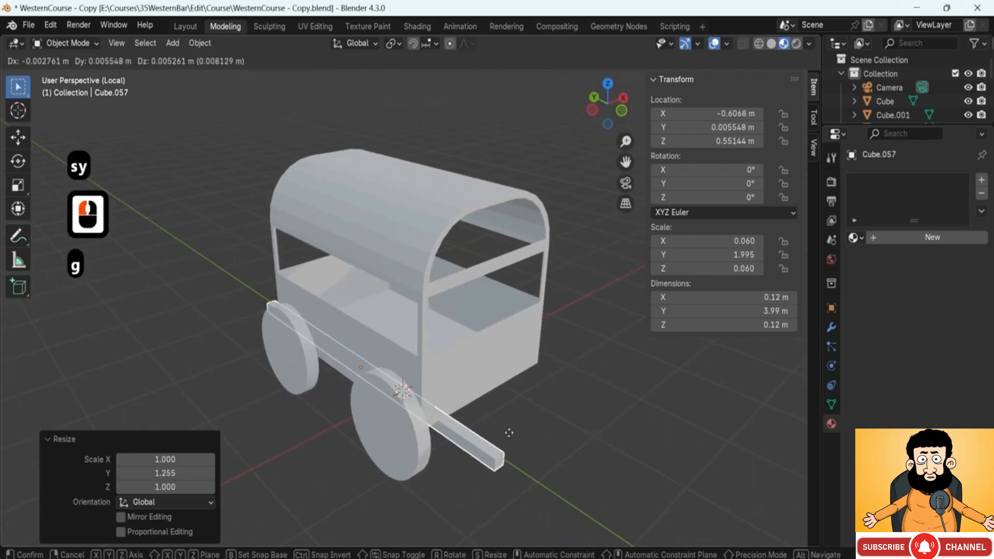
pyautogui.press('y')
pyautogui.click(494, 409)
pyautogui.moveTo(494, 409); pyautogui.dragTo(389, 400, button='middle')
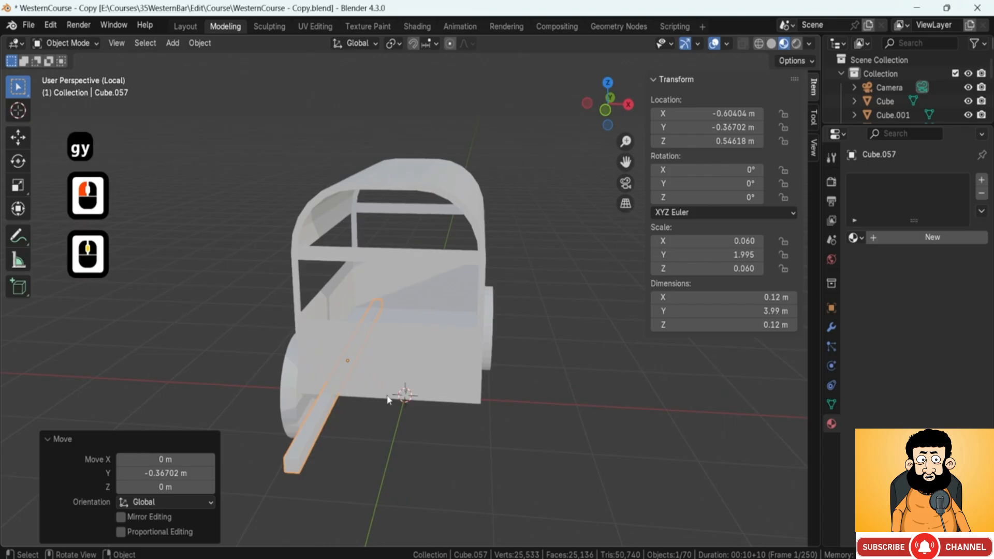
# - Duplicate the long beam and move the copy about 1.1 m along X to the wagon's other side
pyautogui.click(325, 414)
pyautogui.hotkey('shift', 'd')
pyautogui.press('g')
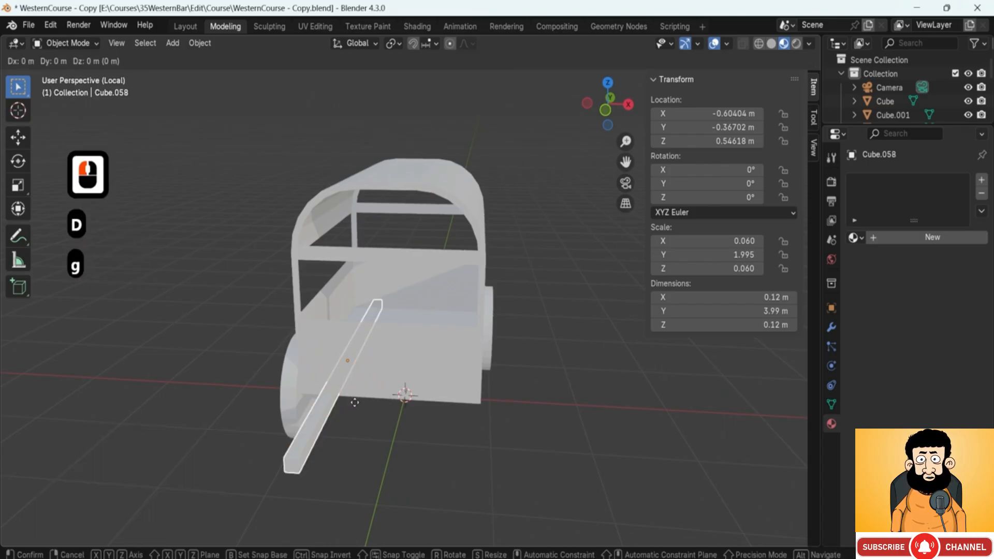
pyautogui.press('x')
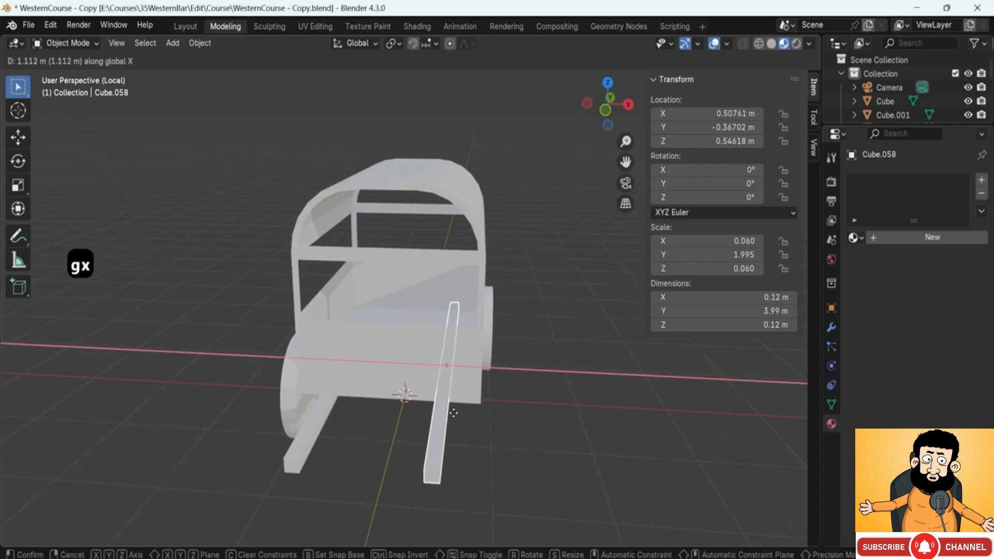
pyautogui.click(450, 412)
# - Duplicate the second long beam in place and rotate the copy 90° about Z
pyautogui.click(433, 422)
pyautogui.moveTo(433, 422); pyautogui.dragTo(378, 410, button='middle')
pyautogui.click(342, 392)
pyautogui.hotkey('shift', 'd')
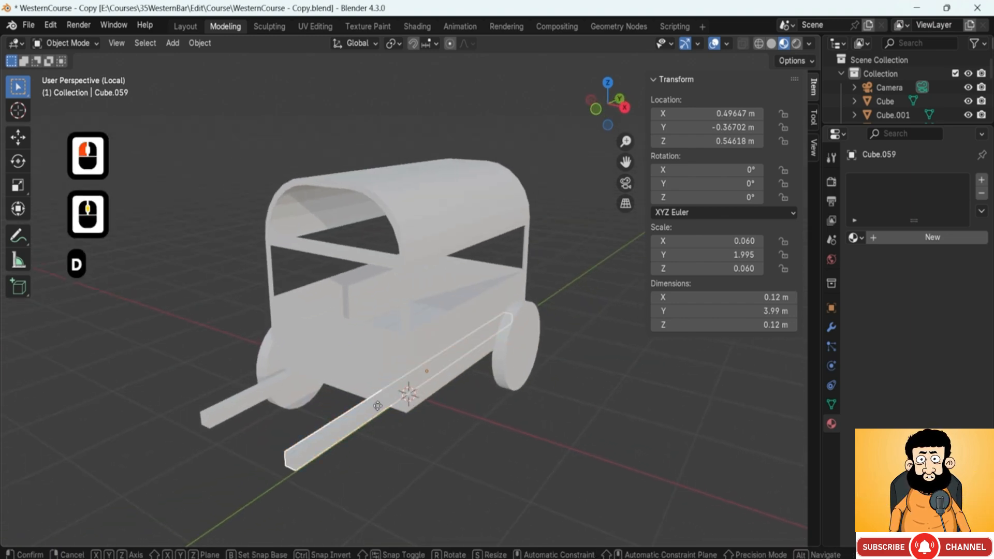
pyautogui.write('rz')
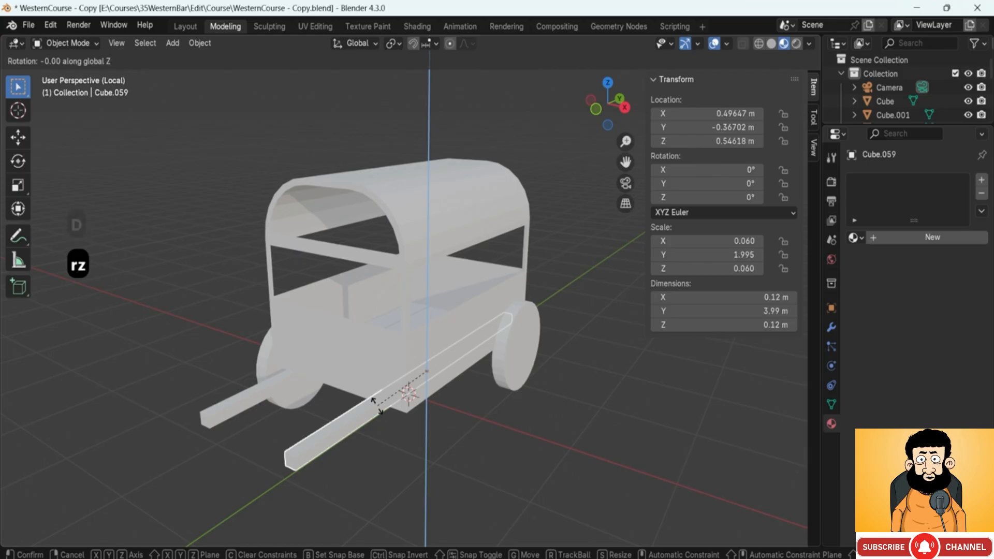
pyautogui.write('90')
pyautogui.press('Return')
pyautogui.moveTo(514, 383); pyautogui.dragTo(539, 393, button='middle')
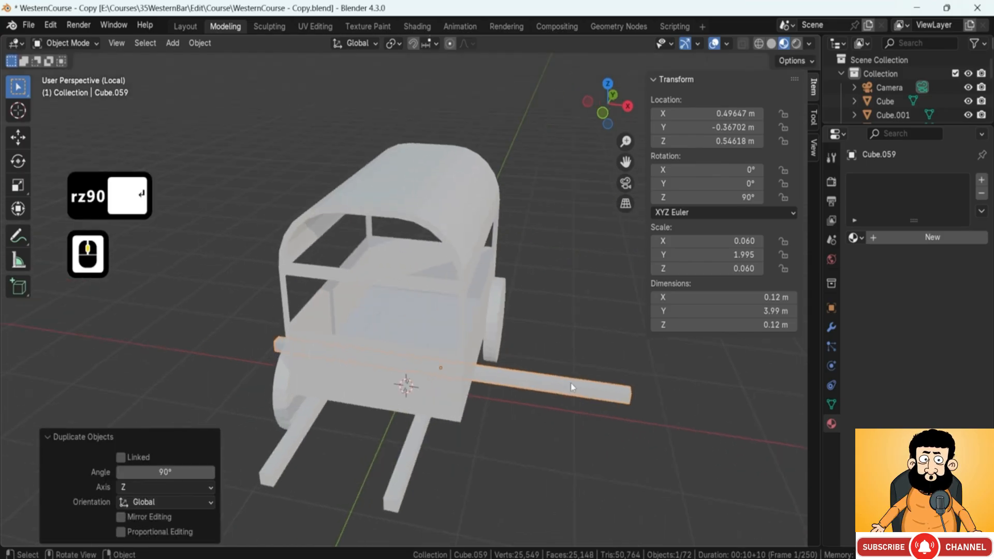
# - Shorten the rotated crossbeam along X to about 1.47 m and lower it by about 0.11 m
pyautogui.press('s')
pyautogui.press('x')
pyautogui.click(462, 335)
pyautogui.press('g')
pyautogui.press('z')
pyautogui.moveTo(462, 334); pyautogui.dragTo(439, 353, button='middle')
pyautogui.click(488, 337)
# - Move the crossbeam about 0.61 m forward along Y and set it at about -0.18 m along X, beneath the body
pyautogui.press('g')
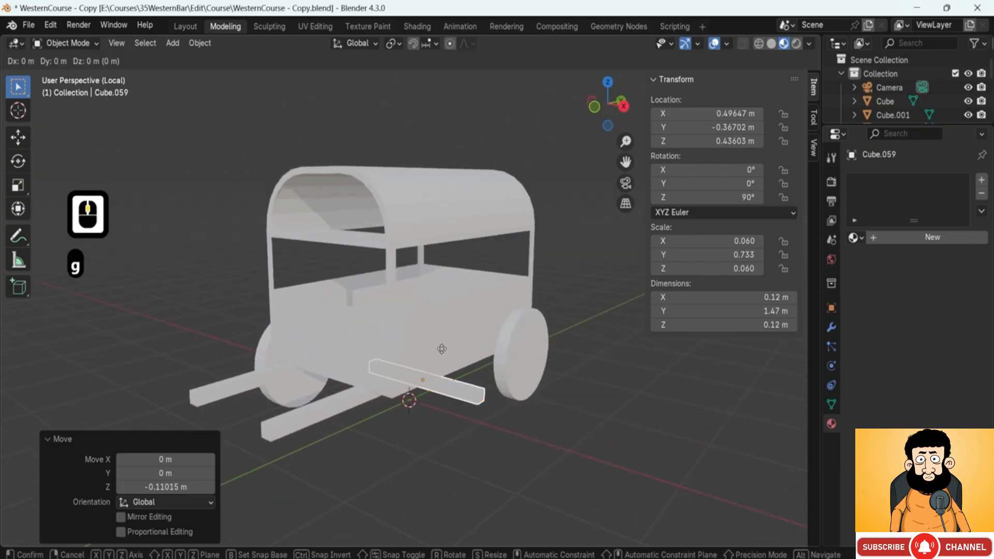
pyautogui.press('x')
pyautogui.press('y')
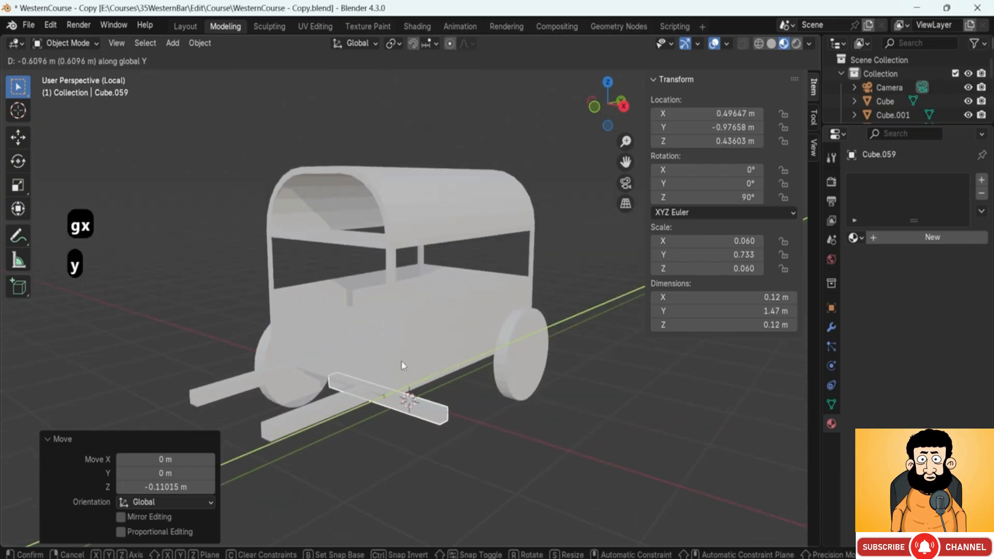
pyautogui.click(402, 362)
pyautogui.moveTo(402, 362); pyautogui.dragTo(461, 346, button='middle')
pyautogui.press('g')
pyautogui.press('x')
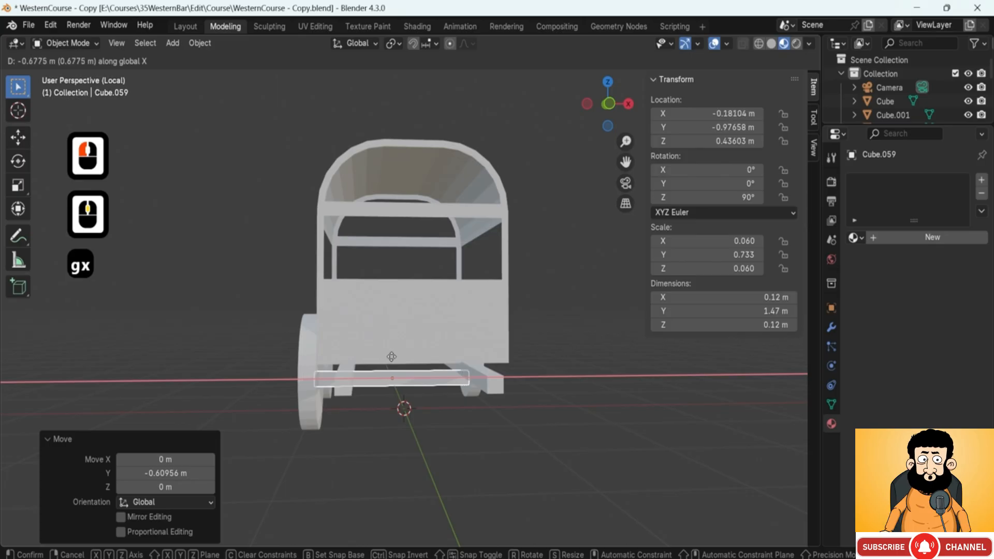
pyautogui.click(392, 356)
pyautogui.moveTo(391, 357); pyautogui.dragTo(406, 371, button='middle')
# - Raise the crossbeam by about 0.035 m and widen it along X to about 1.78 m
pyautogui.press('g')
pyautogui.press('z')
pyautogui.click(378, 333)
pyautogui.press('s')
pyautogui.press('x')
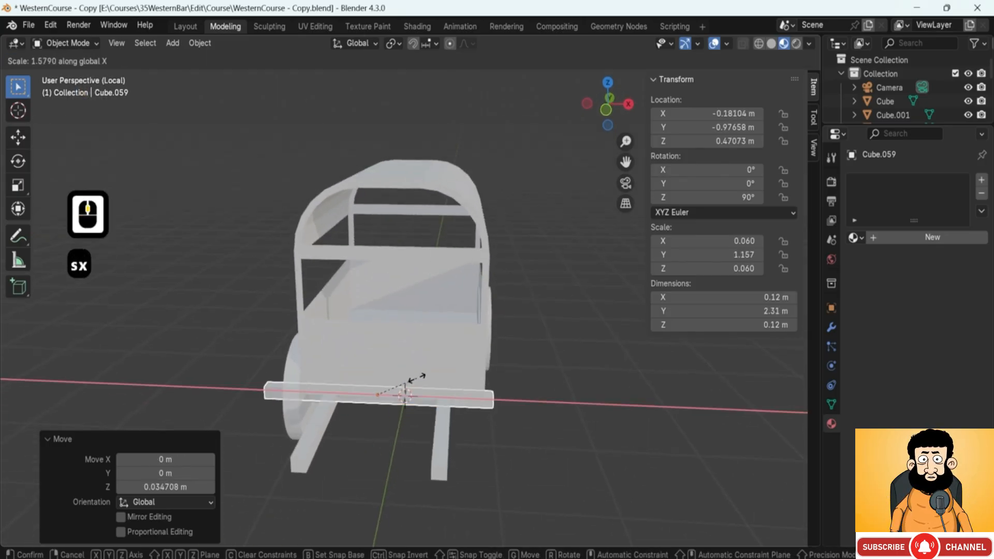
pyautogui.click(404, 375)
# - Shift the crossbeam about 0.23 m along X to centre it, and widen it to about 1.97 m
pyautogui.press('g')
pyautogui.press('x')
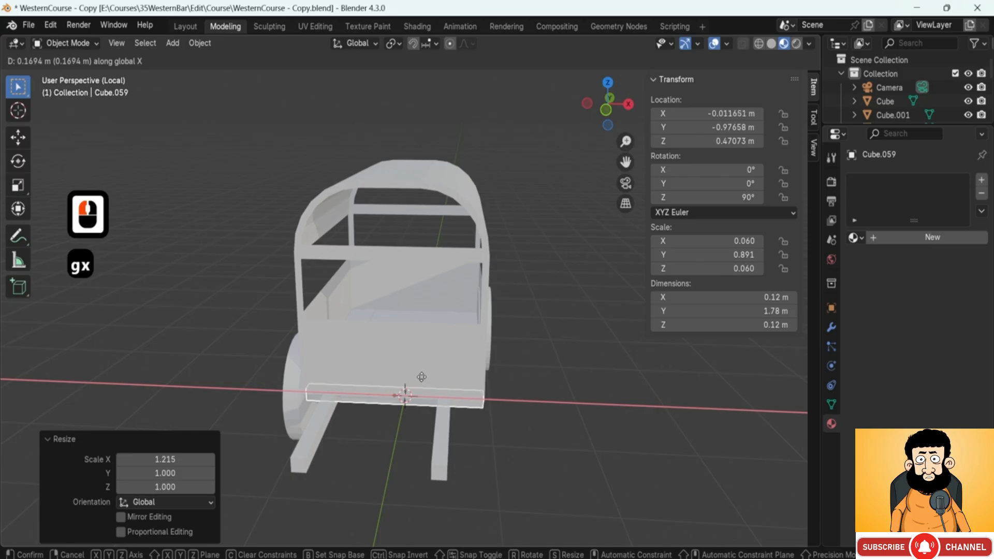
pyautogui.click(424, 378)
pyautogui.press('s')
pyautogui.press('x')
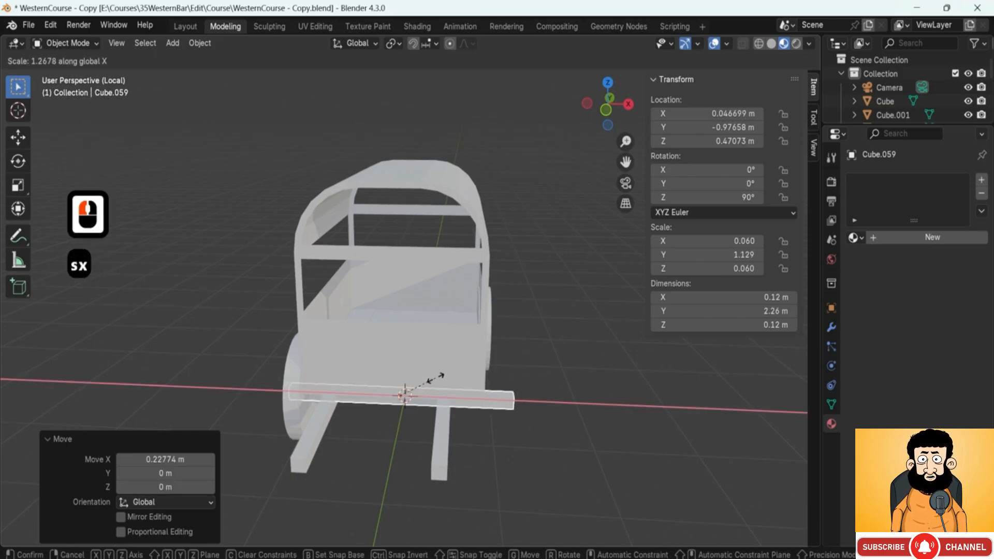
pyautogui.click(435, 383)
pyautogui.press('s')
pyautogui.press('x')
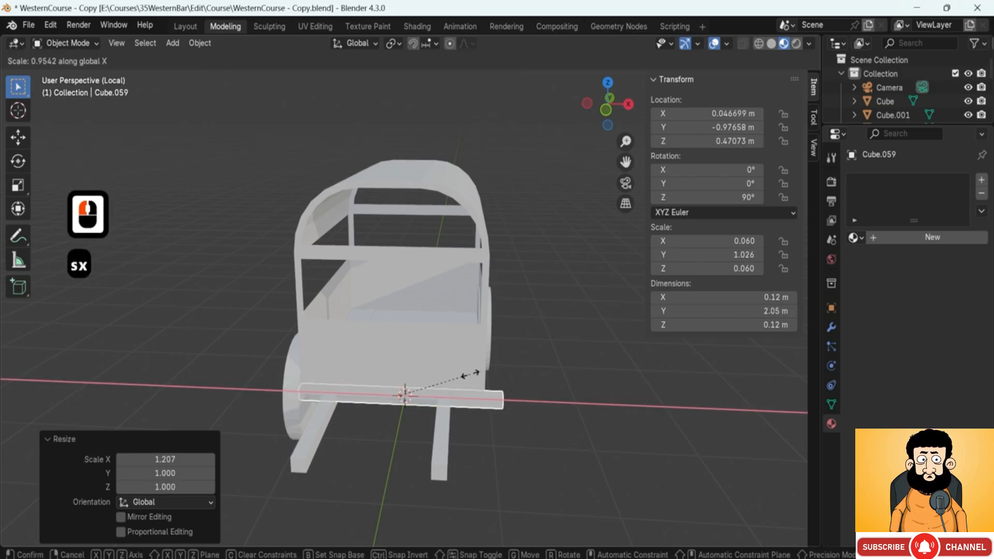
pyautogui.click(469, 379)
# - Select both wheels on the negative X side and move them about 0.07 m outward along X
pyautogui.click(308, 387)
pyautogui.moveTo(314, 386); pyautogui.dragTo(403, 365, button='middle')
pyautogui.keyDown('shift'); pyautogui.click(294, 346); pyautogui.keyUp('shift')
pyautogui.press('g')
pyautogui.press('x')
pyautogui.click(388, 341)
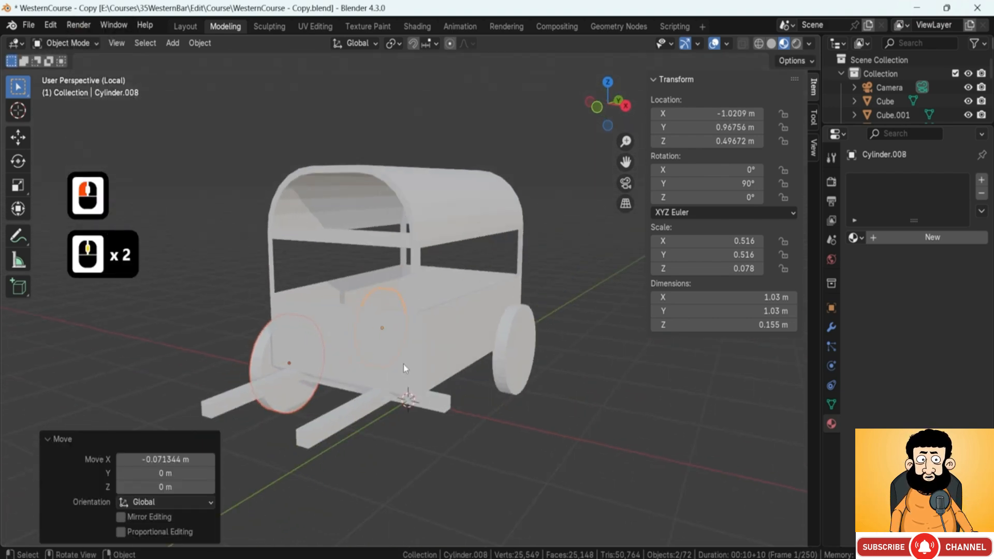
# - Duplicate the front crossbeam and move the copy about 1.94 m along Y to the rear wheels
pyautogui.click(447, 405)
pyautogui.moveTo(447, 405); pyautogui.dragTo(394, 387, button='middle')
pyautogui.hotkey('shift', 'd')
pyautogui.press('g')
pyautogui.press('x')
pyautogui.press('y')
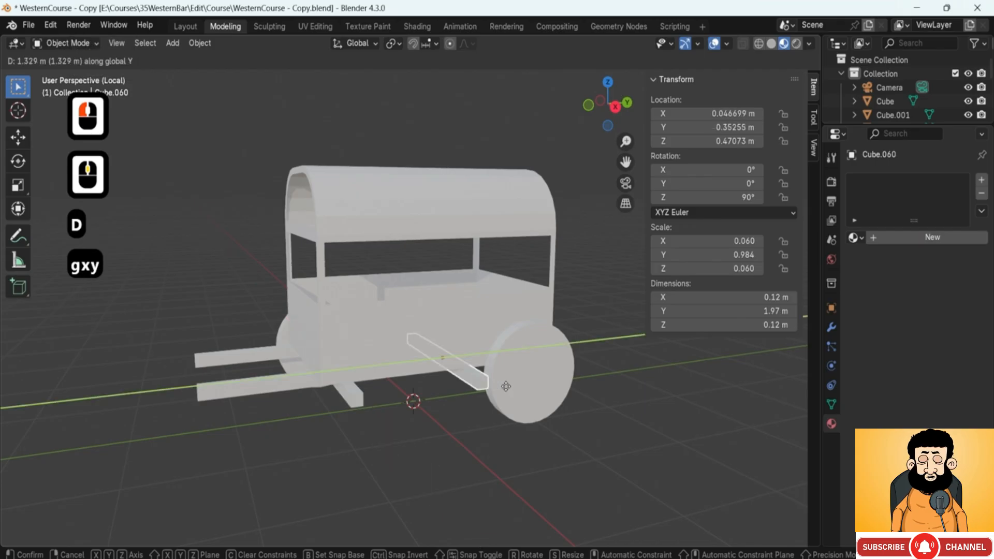
pyautogui.click(544, 382)
pyautogui.moveTo(545, 383); pyautogui.dragTo(612, 370, button='middle')
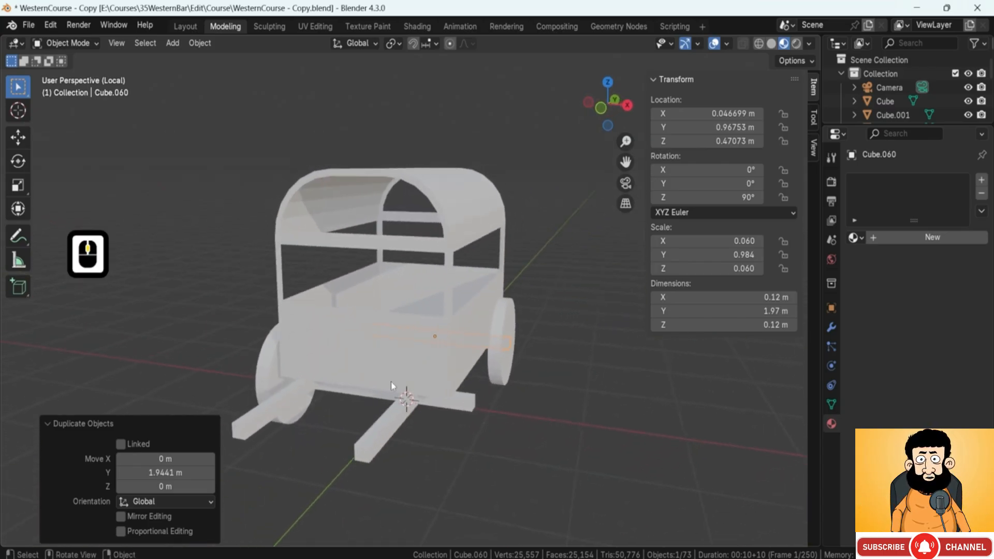
pyautogui.scroll(-2, 366, 317)
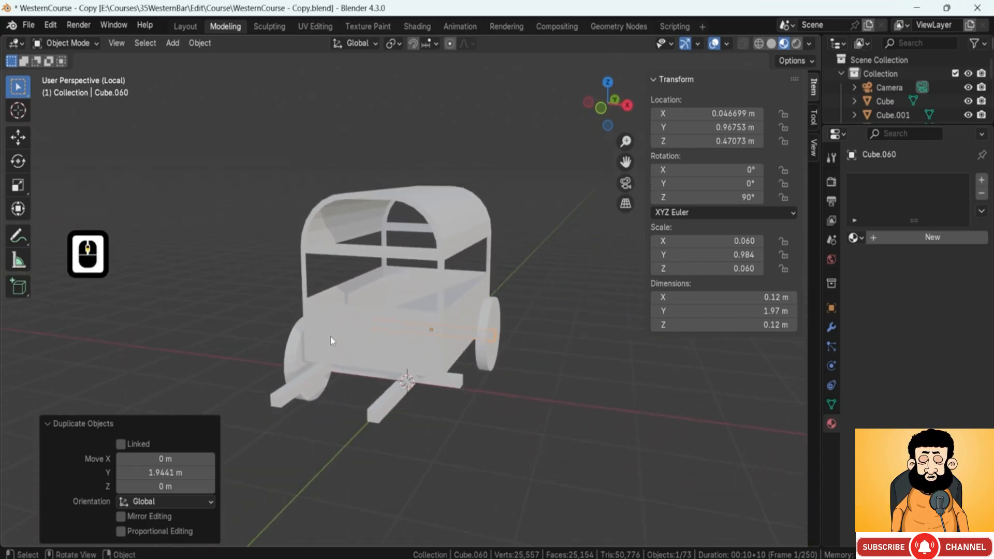
pyautogui.click(296, 351)
pyautogui.click(303, 368)
pyautogui.click(307, 389)
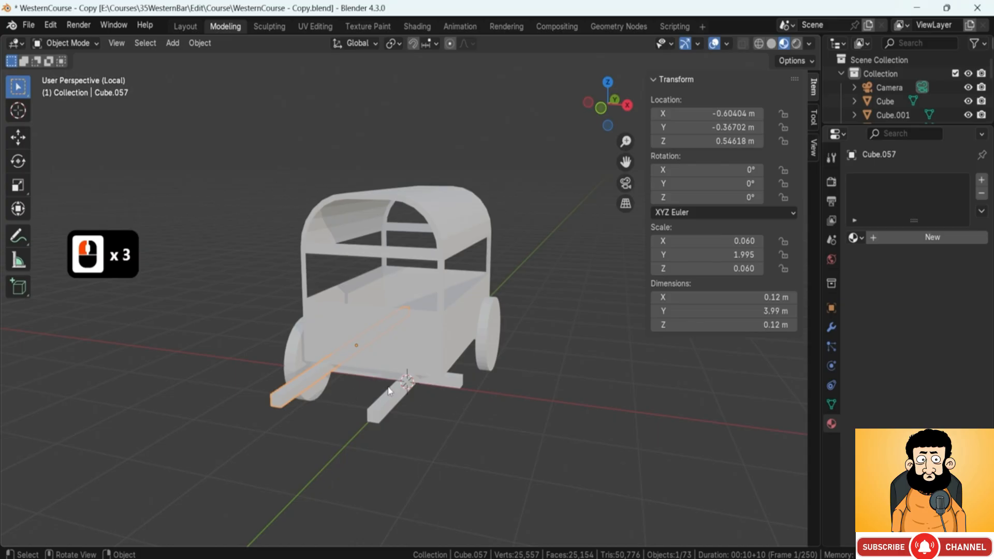
pyautogui.click(442, 385)
pyautogui.click(446, 389)
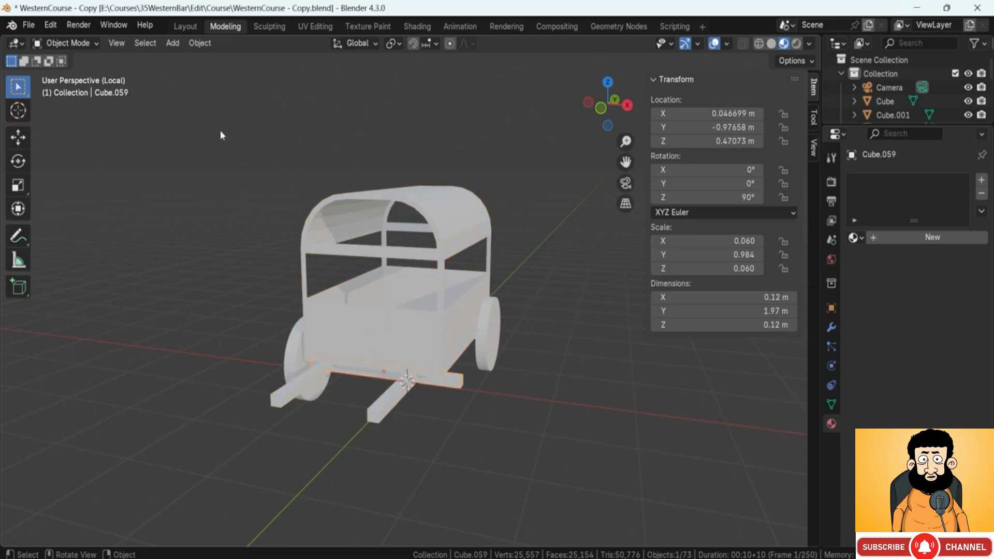
# - Select all the wagon parts together, with the wagon body as the active object
pyautogui.moveTo(238, 154); pyautogui.dragTo(576, 452)
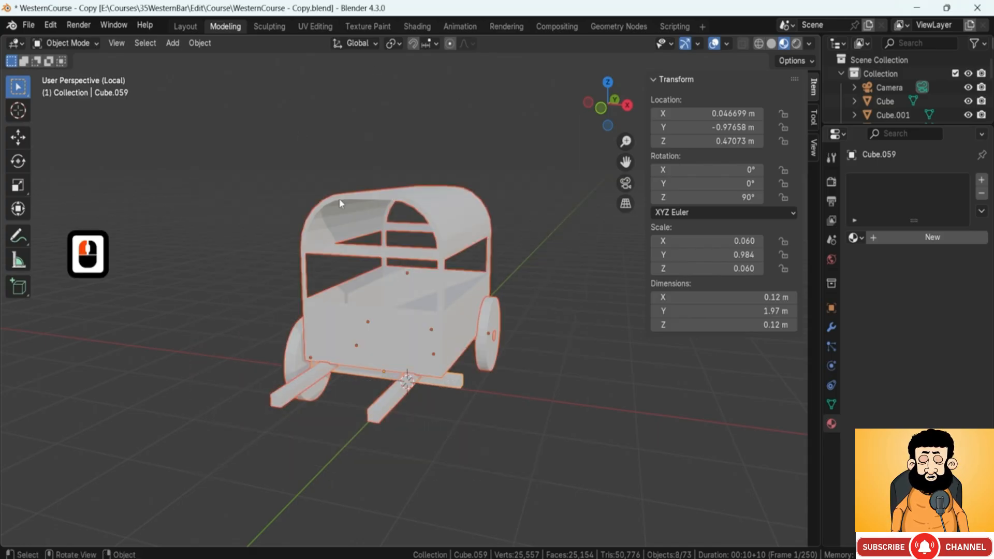
pyautogui.moveTo(377, 238); pyautogui.dragTo(278, 251, button='middle')
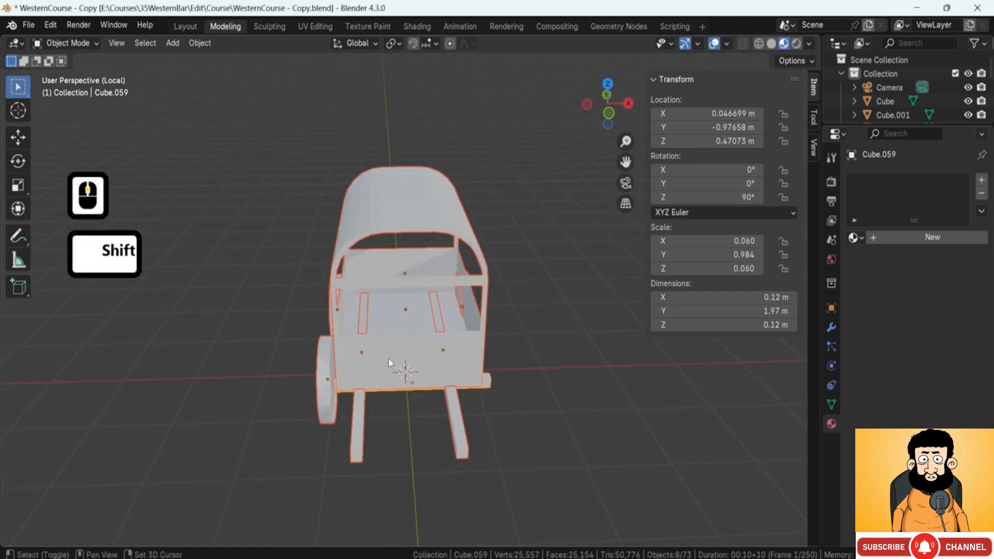
pyautogui.keyDown('shift'); pyautogui.click(342, 349); pyautogui.keyUp('shift')
pyautogui.moveTo(342, 349); pyautogui.dragTo(354, 311, button='middle')
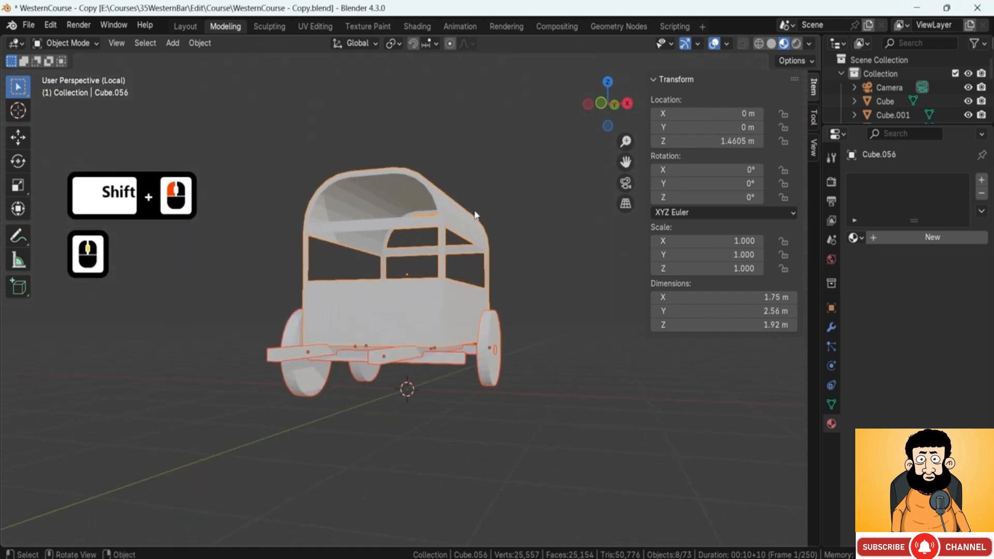
# - Join all the selected wagon parts into one object, keeping the wagon body as the active object
pyautogui.scroll(2, 350, 330)
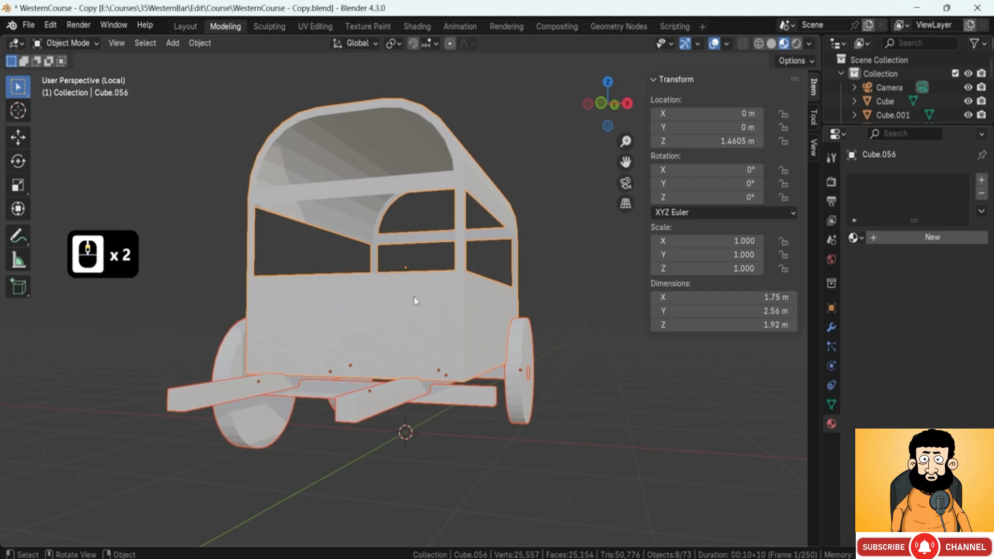
pyautogui.moveTo(383, 293); pyautogui.dragTo(402, 284, button='middle')
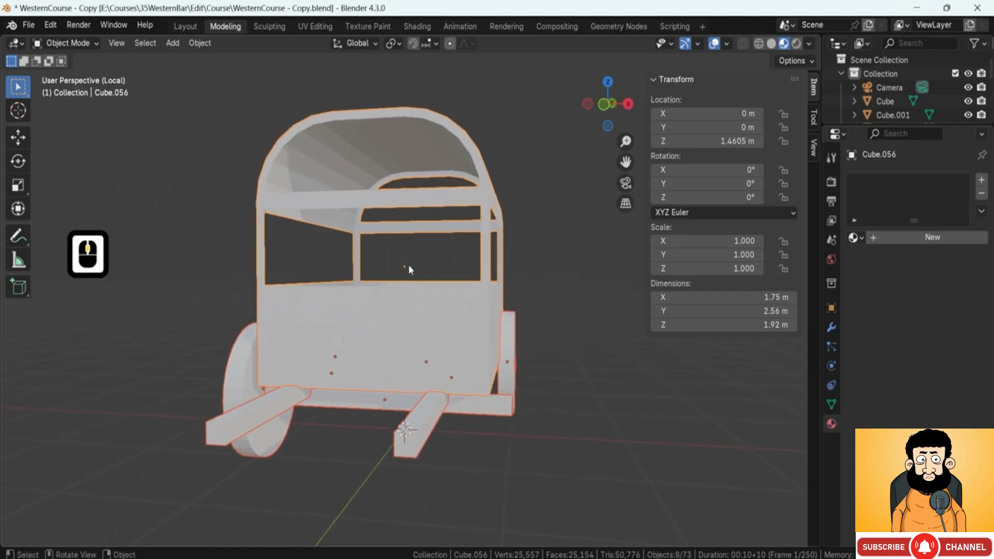
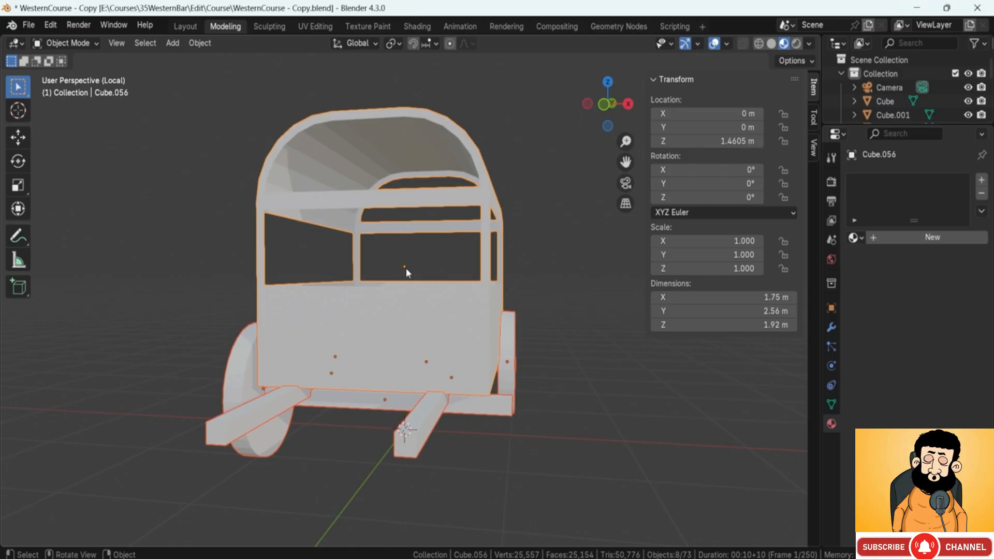
pyautogui.keyDown('shift'); pyautogui.click(392, 331); pyautogui.keyUp('shift')
pyautogui.keyDown('shift'); pyautogui.click(394, 312); pyautogui.keyUp('shift')
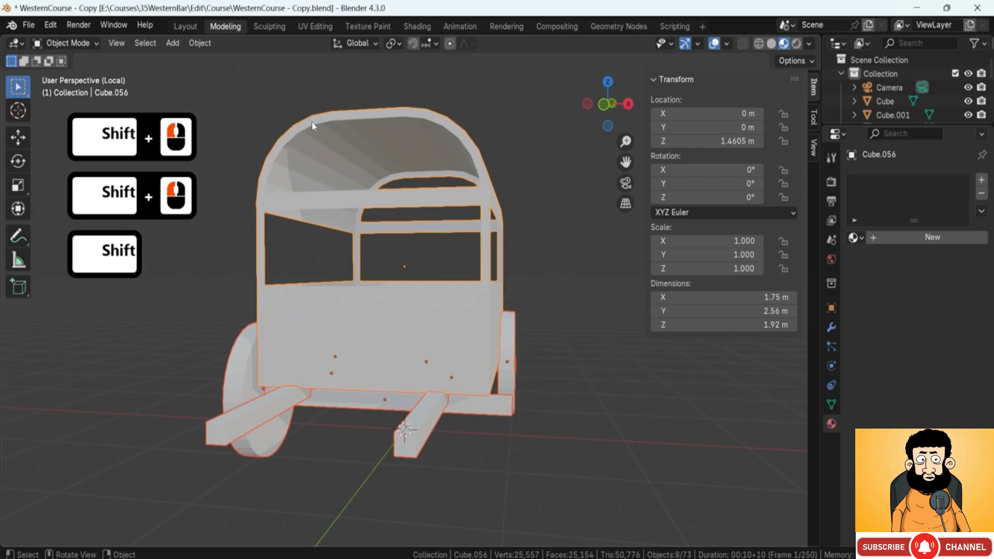
pyautogui.scroll(2, 315, 424)
pyautogui.keyDown('shift'); pyautogui.moveTo(448, 477); pyautogui.dragTo(438, 378, button='middle'); pyautogui.keyUp('shift')
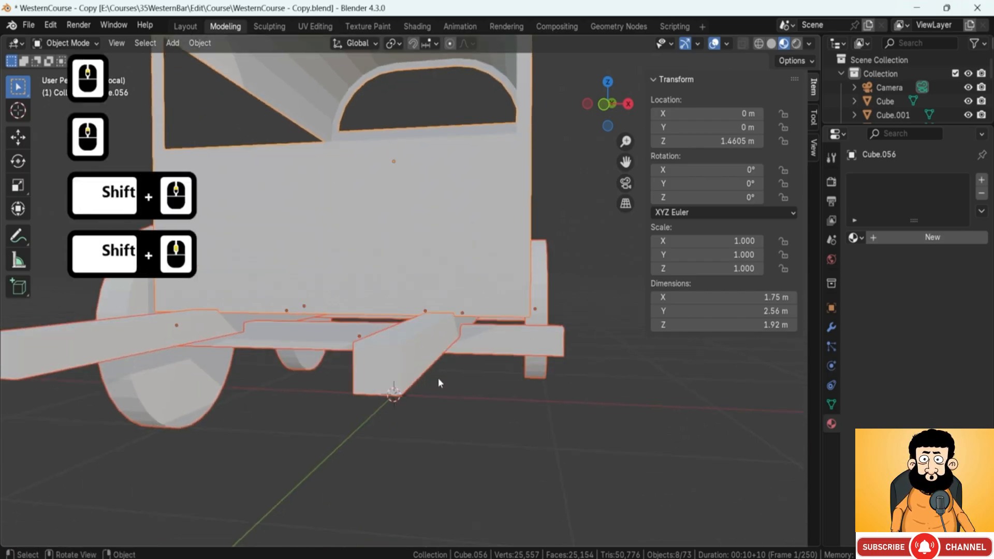
pyautogui.rightClick(431, 185)
pyautogui.moveTo(407, 257)
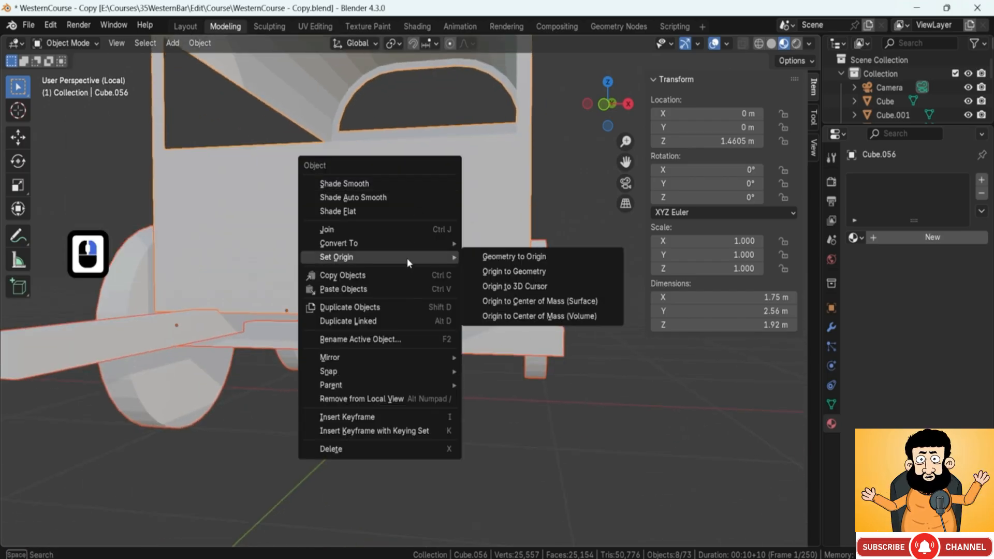
pyautogui.click(499, 275)
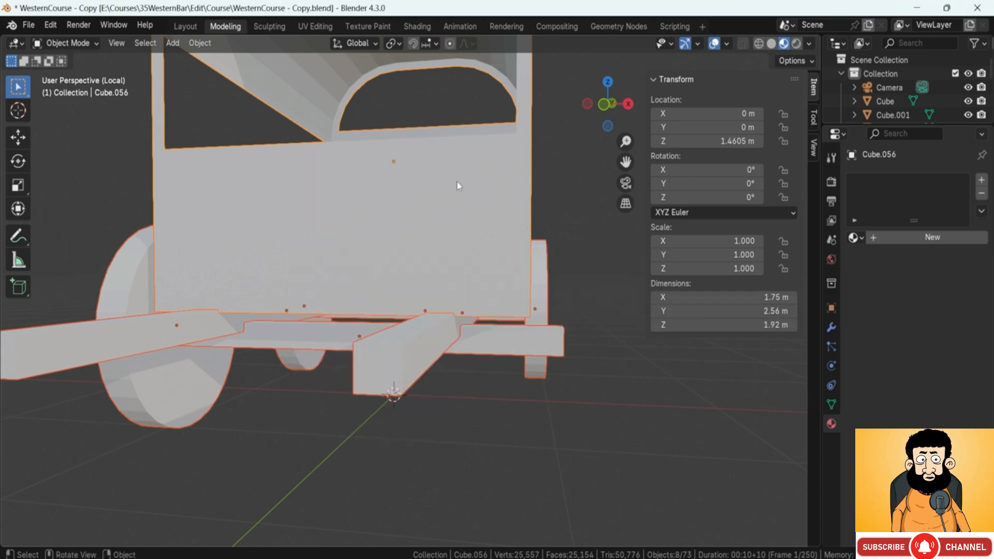
pyautogui.hotkey('ctrl', 'j')
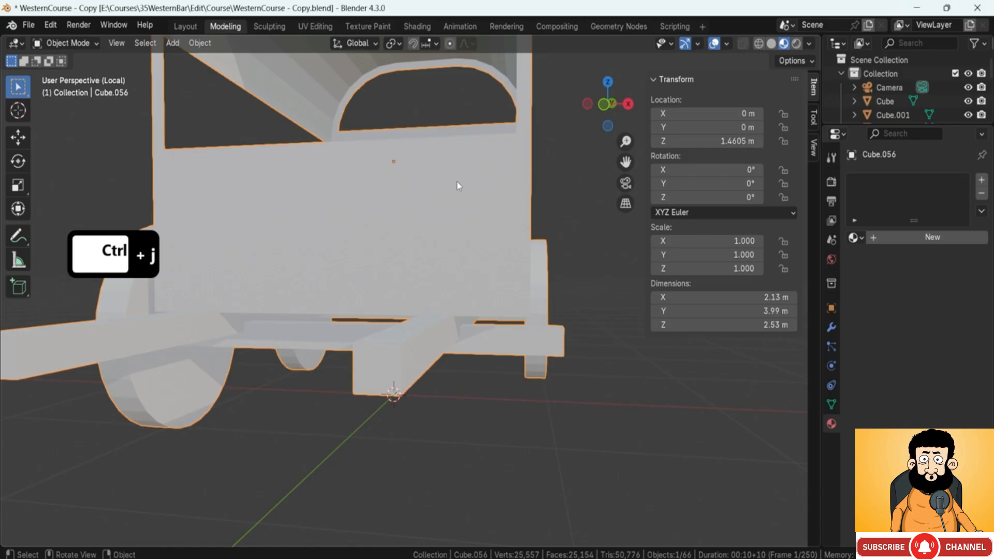
# - Reselect the joined wagon and exit local view to bring back the full western building scene
pyautogui.moveTo(455, 187); pyautogui.dragTo(482, 218, button='middle')
pyautogui.scroll(-4, 517, 263)
pyautogui.click(516, 263)
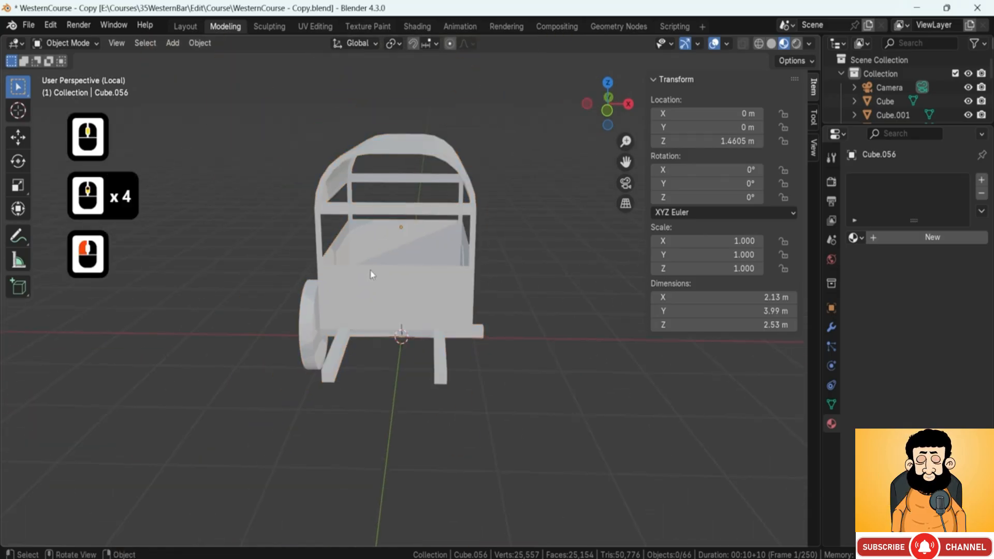
pyautogui.click(386, 279)
pyautogui.press('g')
pyautogui.press('Escape')
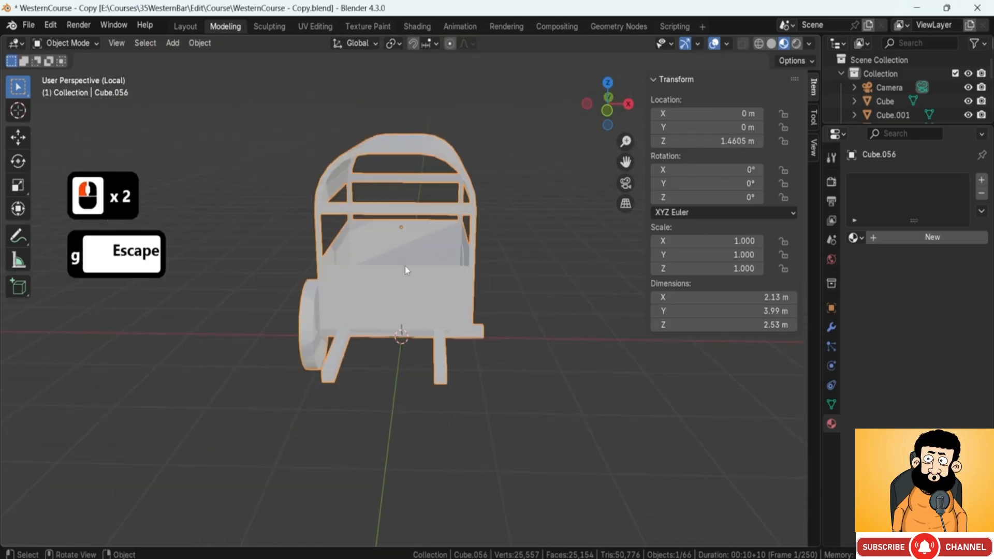
pyautogui.press('/')
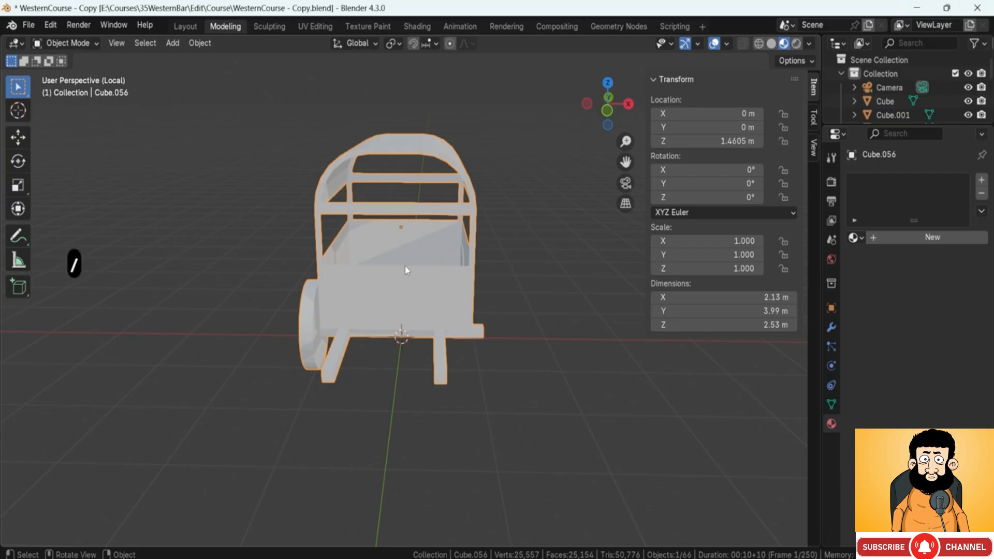
pyautogui.moveTo(417, 272); pyautogui.dragTo(470, 255, button='middle')
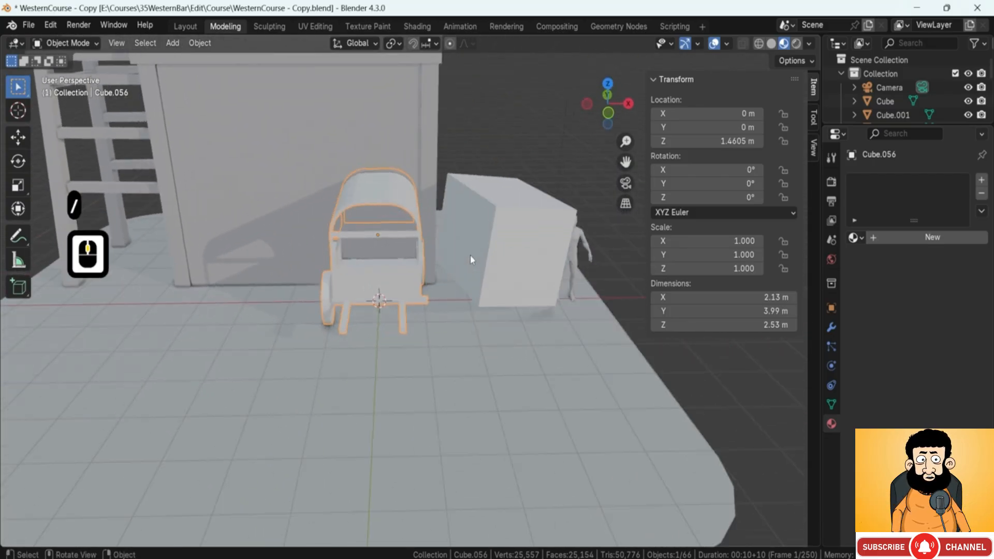
# - Link the joined wagon's object data to the tilted placeholder box beside the building
pyautogui.scroll(2, 444, 261)
pyautogui.click(390, 270)
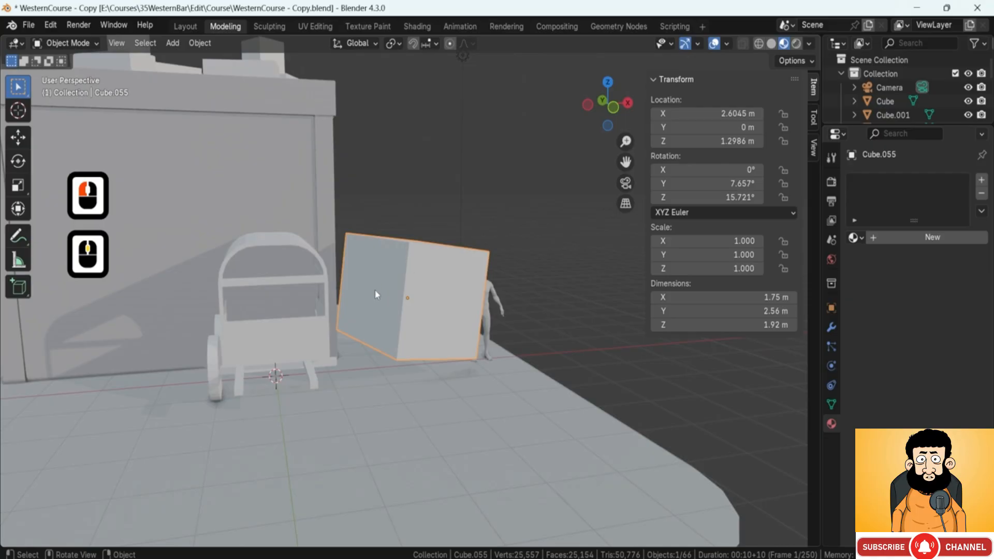
pyautogui.keyDown('shift'); pyautogui.click(274, 343); pyautogui.keyUp('shift')
pyautogui.scroll(2, 279, 348)
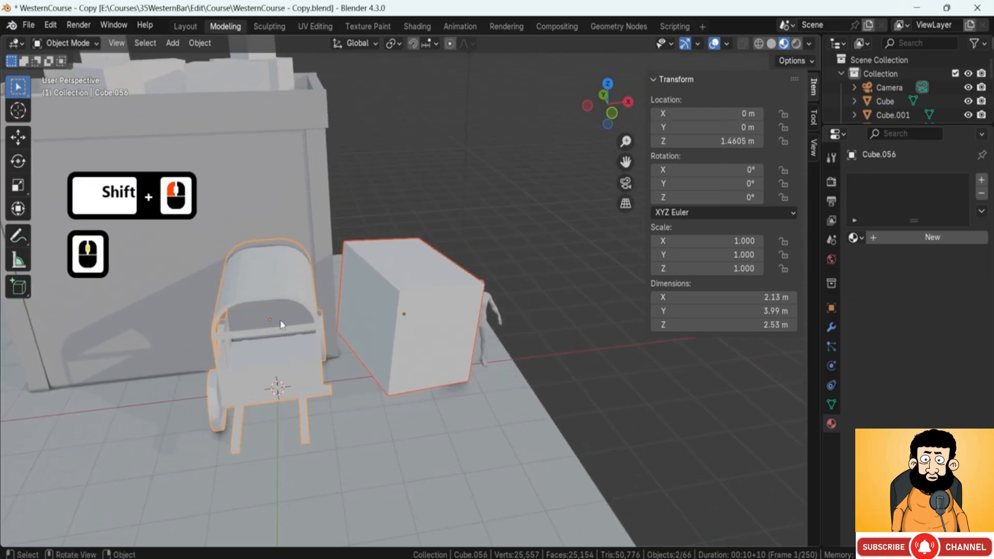
pyautogui.keyDown('shift'); pyautogui.moveTo(282, 326); pyautogui.dragTo(334, 277, button='middle'); pyautogui.keyUp('shift')
pyautogui.scroll(2, 319, 312)
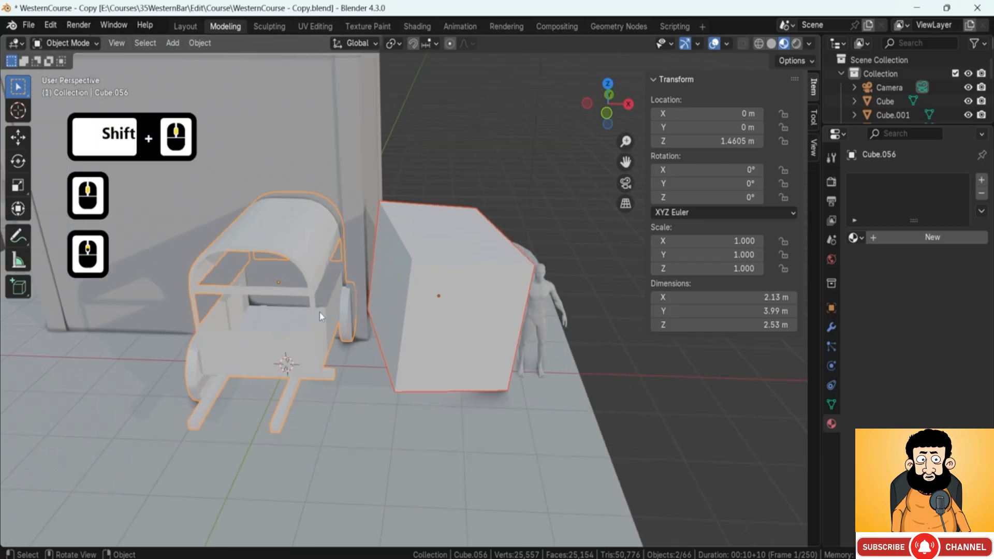
pyautogui.hotkey('ctrl', 'l')
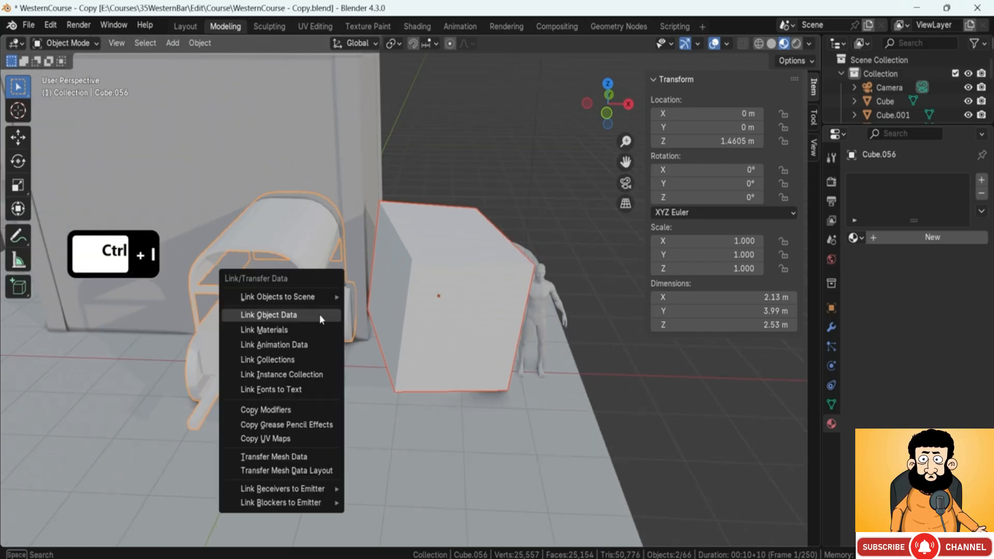
pyautogui.click(278, 320)
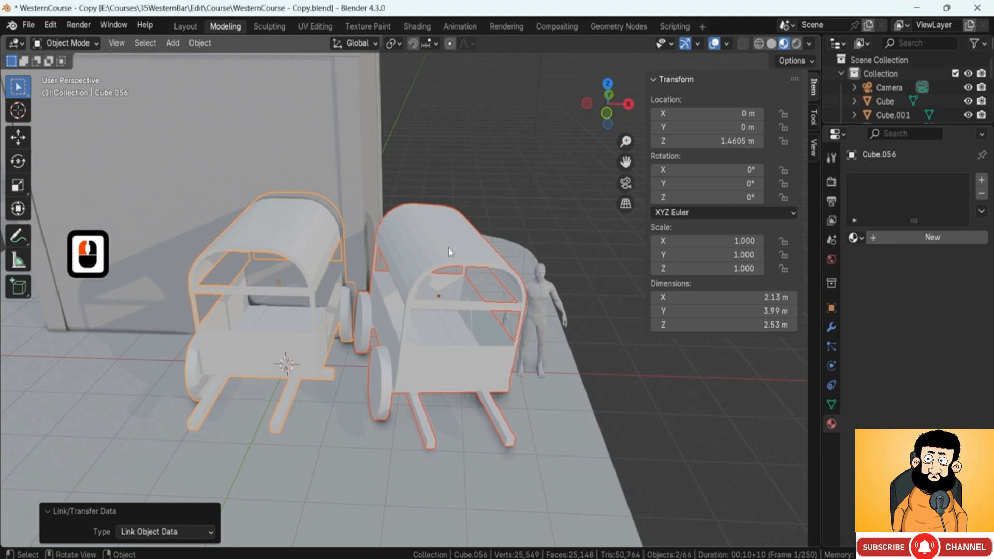
# - Delete the upright original wagon at the world centre and select the tilted wagon beside the human figure
pyautogui.moveTo(449, 247); pyautogui.dragTo(347, 306, button='middle')
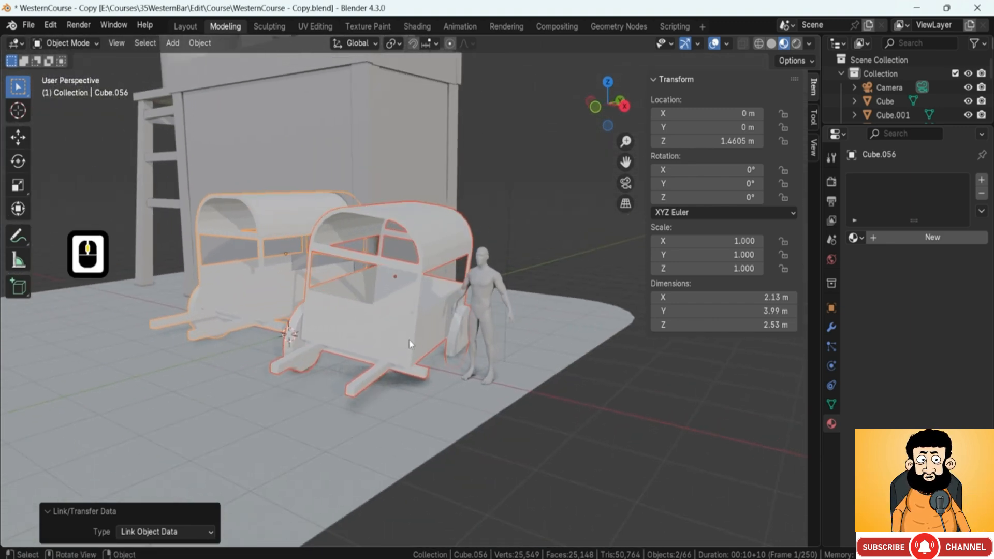
pyautogui.moveTo(398, 340); pyautogui.dragTo(402, 333, button='middle')
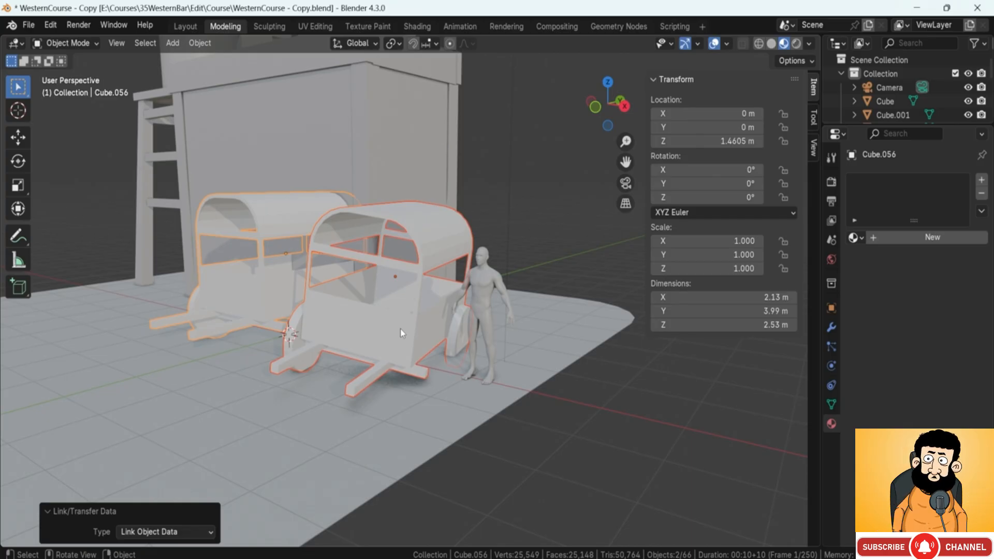
pyautogui.click(256, 280)
pyautogui.moveTo(256, 279); pyautogui.dragTo(282, 318, button='middle')
pyautogui.click(281, 318)
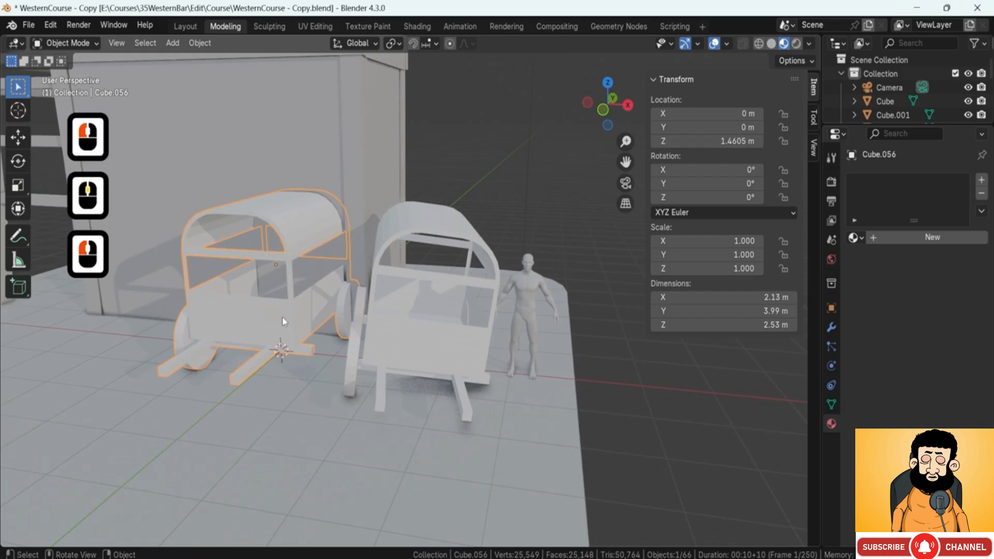
pyautogui.press('Delete')
pyautogui.click(419, 320)
pyautogui.moveTo(419, 320); pyautogui.dragTo(474, 303, button='middle')
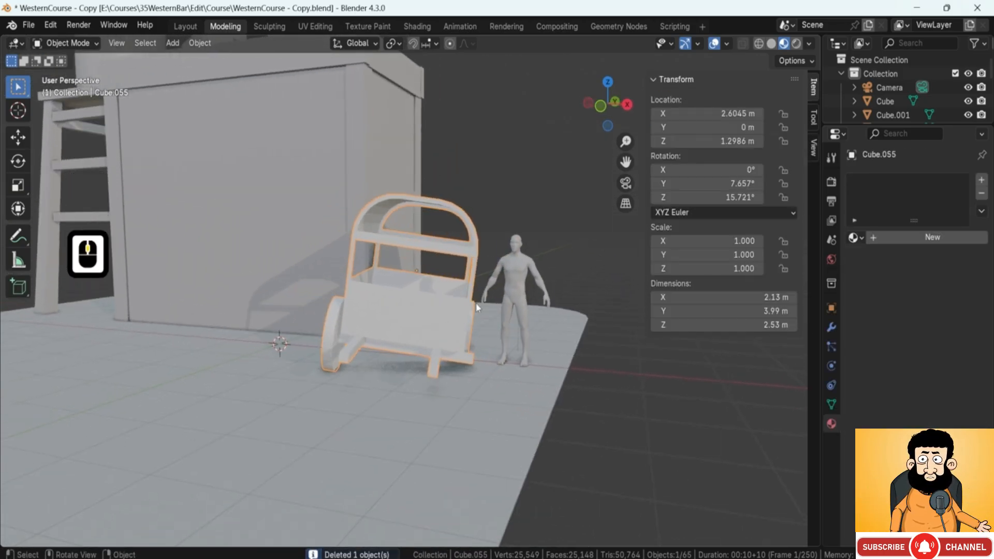
pyautogui.moveTo(466, 307); pyautogui.dragTo(478, 337, button='middle')
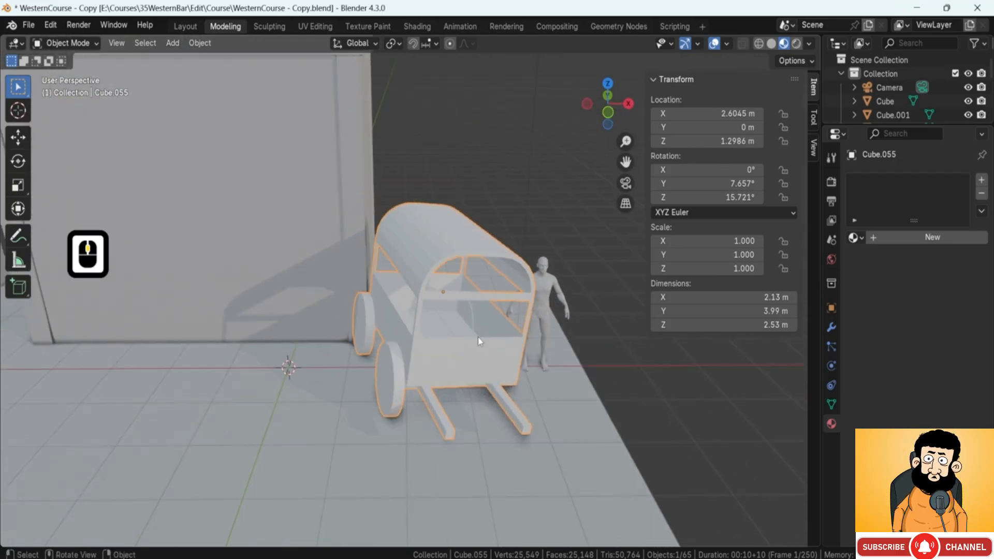
# - Try clearing the tilted wagon's location and rotation, and undo both changes
pyautogui.hotkey('alt', 'g')
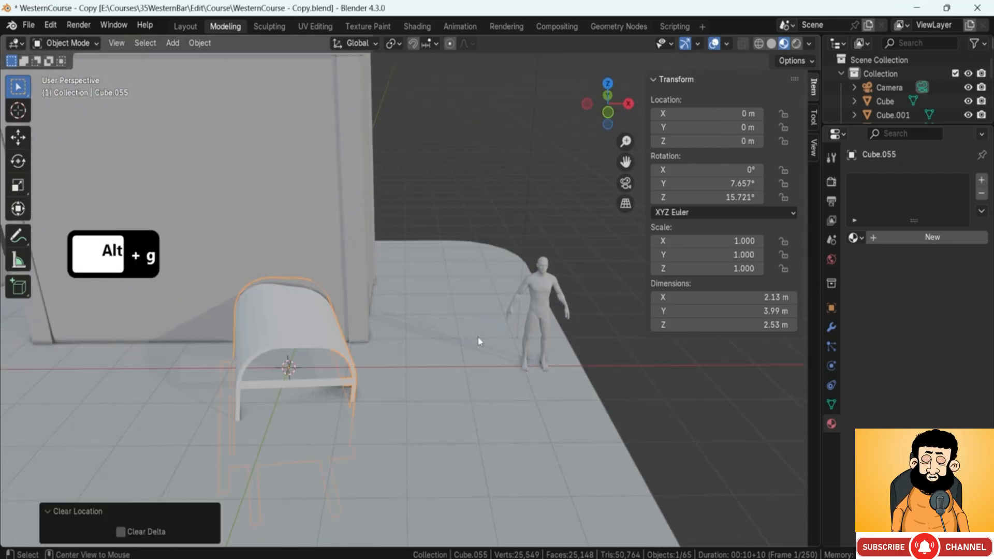
pyautogui.hotkey('alt', 'r')
pyautogui.keyDown('shift'); pyautogui.moveTo(365, 325); pyautogui.dragTo(382, 261, button='middle'); pyautogui.keyUp('shift')
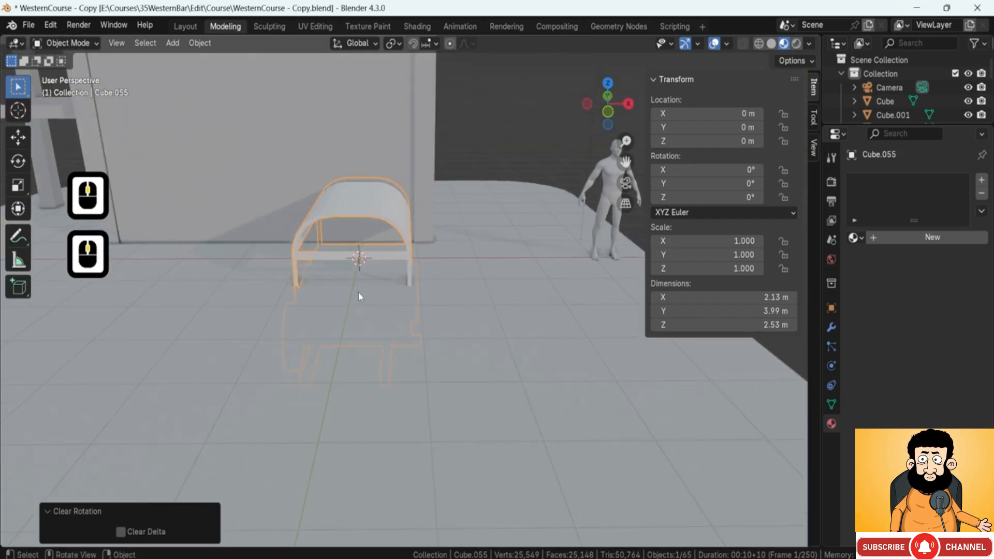
pyautogui.hotkey('ctrl', 'z')
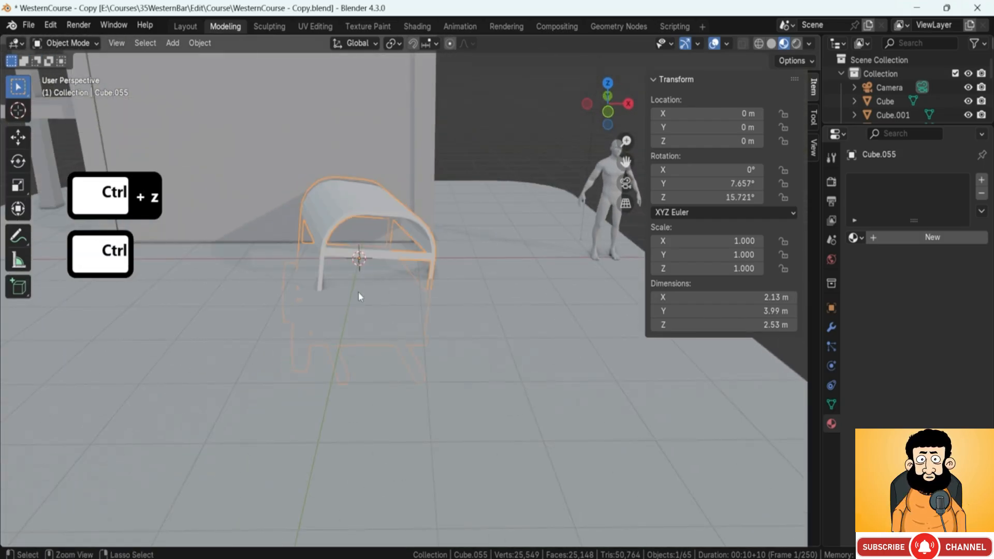
pyautogui.hotkey('ctrl', 'z')
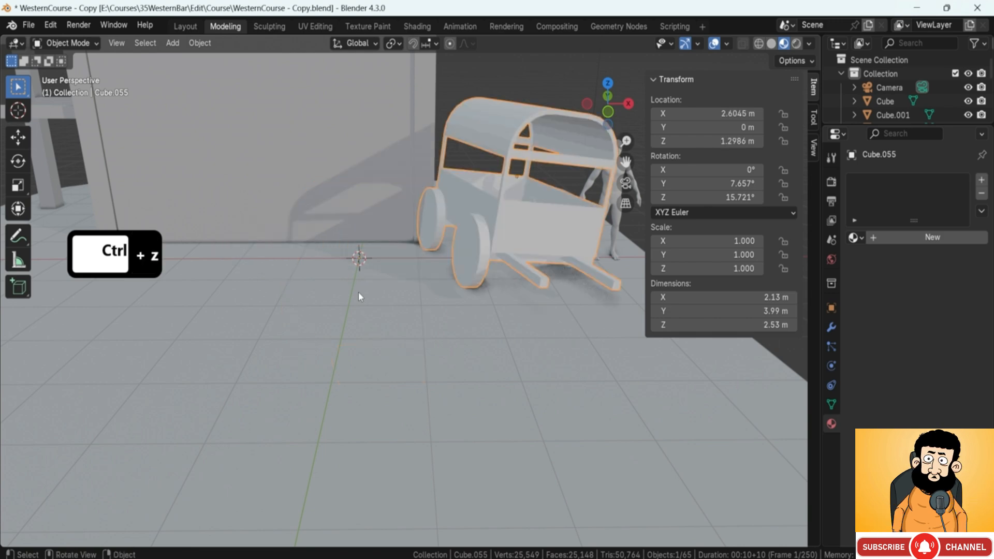
# - Scale the tilted wagon uniformly to about 0.921 and lower it about 0.093 m along Z
pyautogui.moveTo(359, 293); pyautogui.dragTo(402, 264, button='middle')
pyautogui.moveTo(461, 212); pyautogui.dragTo(437, 230, button='middle')
pyautogui.press('s')
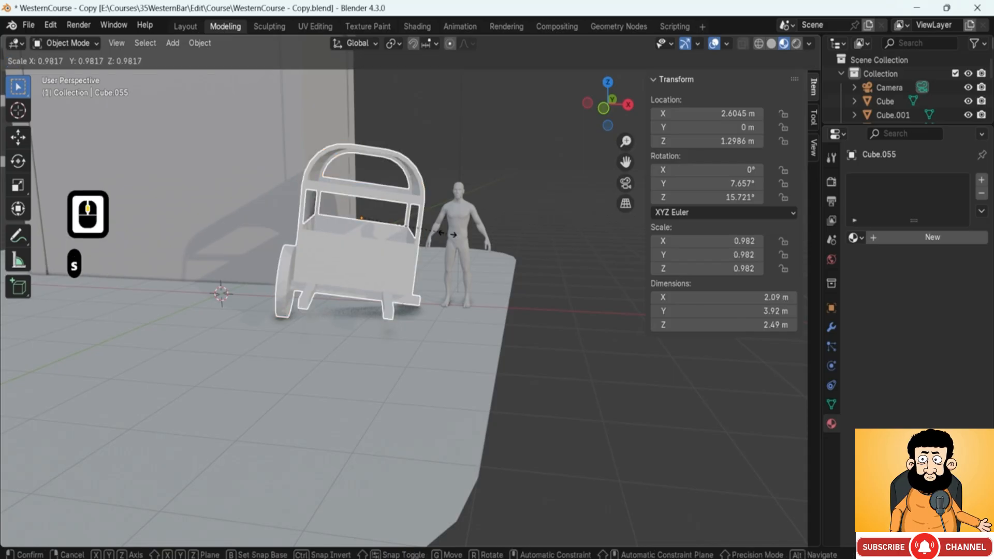
pyautogui.click(443, 236)
pyautogui.press('g')
pyautogui.press('z')
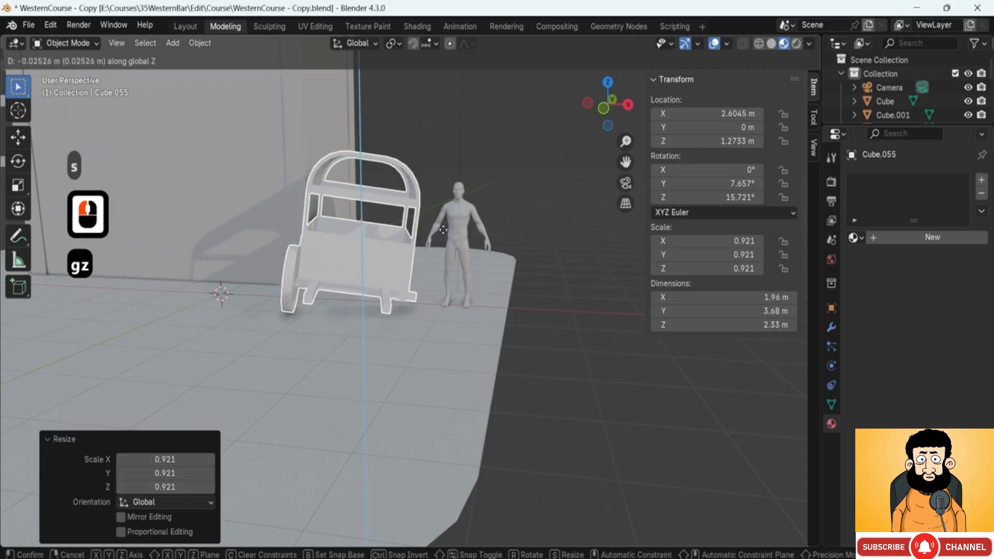
pyautogui.click(446, 239)
# - Apply the scale of the resized wagon
pyautogui.press('ctrl')
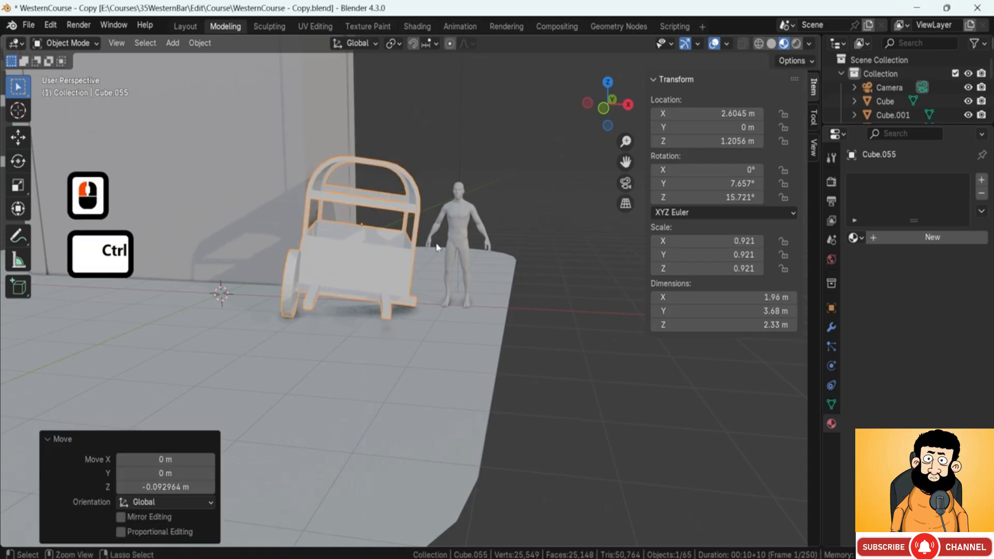
pyautogui.hotkey('ctrl', 'a')
pyautogui.click(426, 247)
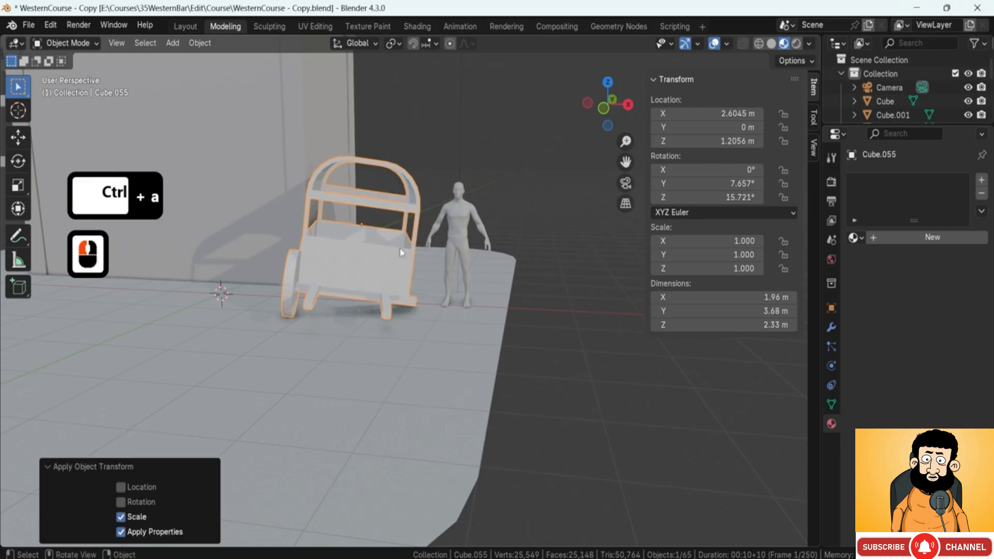
# - Rotate the wagon about -3.83° in the view to reduce its tilt, and raise it about 0.111 m along Z
pyautogui.moveTo(337, 280); pyautogui.dragTo(589, 180, button='middle')
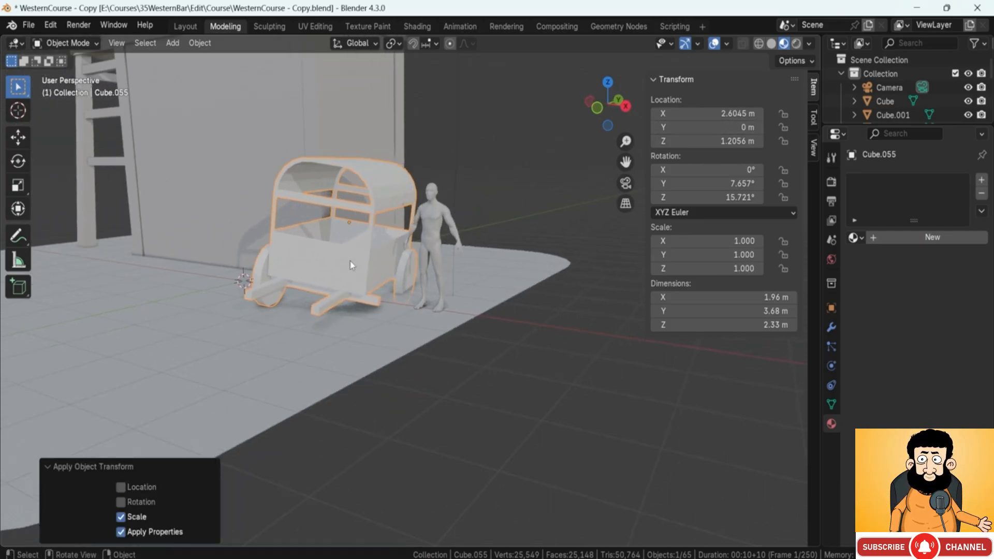
pyautogui.moveTo(351, 265); pyautogui.dragTo(430, 223, button='middle')
pyautogui.press('r')
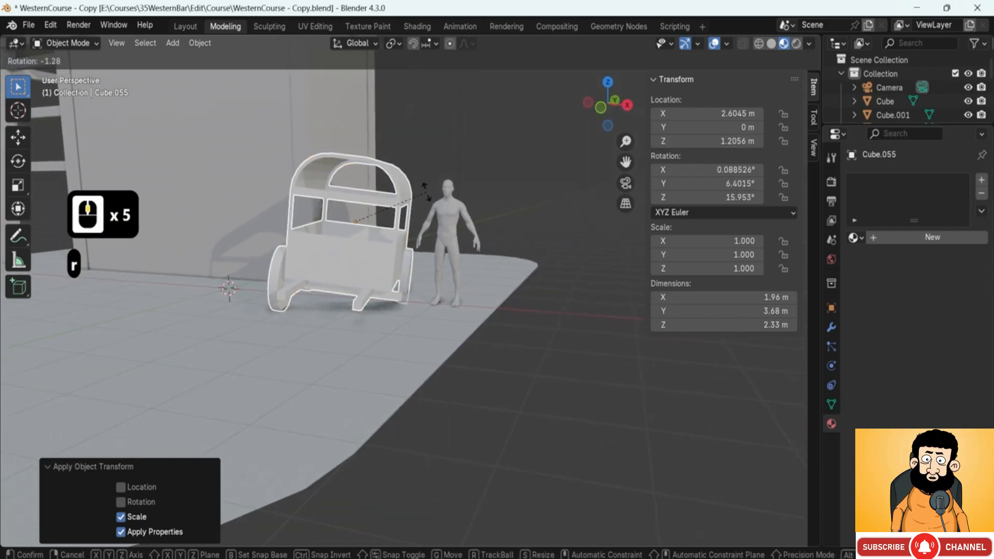
pyautogui.click(423, 194)
pyautogui.press('g')
pyautogui.press('z')
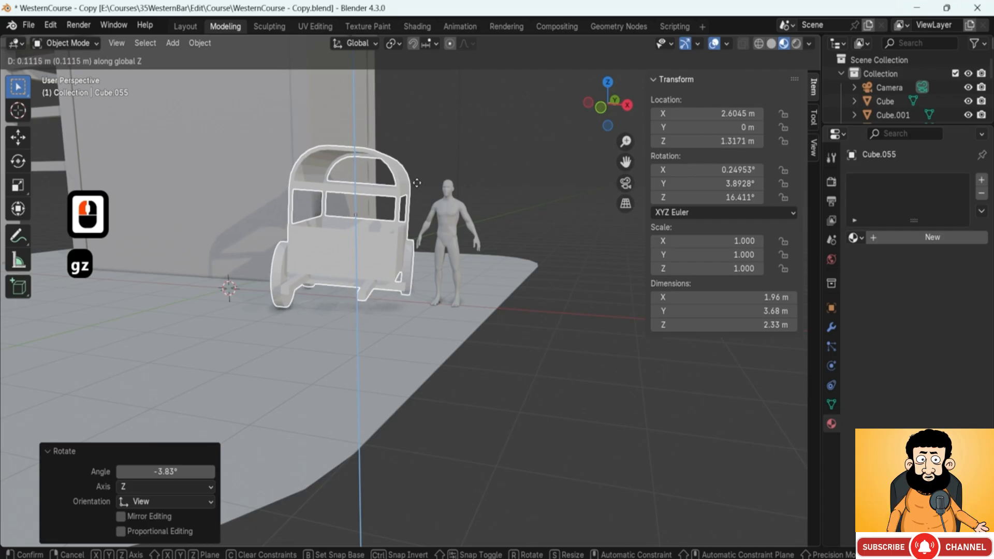
pyautogui.click(417, 182)
pyautogui.moveTo(418, 182); pyautogui.dragTo(445, 272, button='middle')
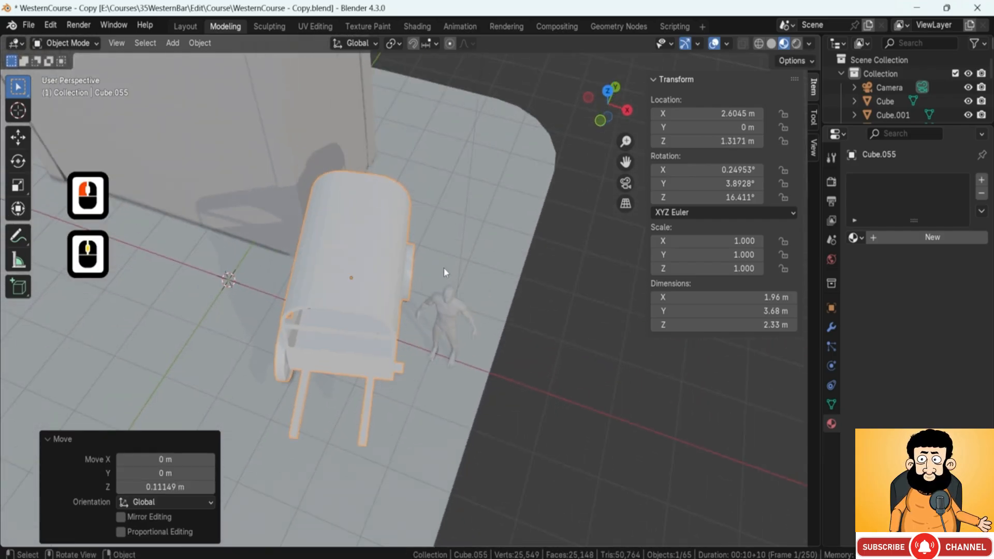
pyautogui.scroll(-5, 446, 272)
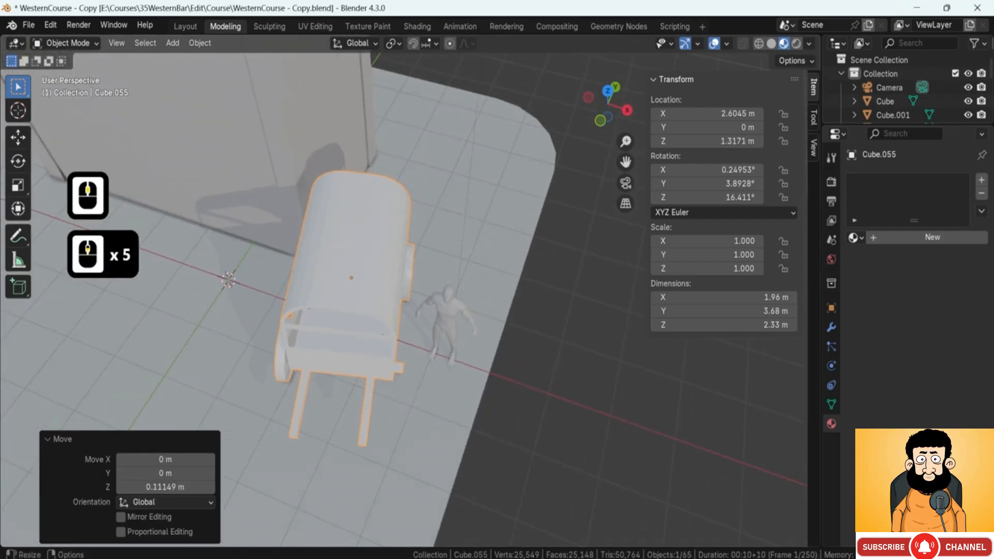
# - Check the top-view reference and move the wagon about 0.118 m along X and 0.568 m along Y to match it
pyautogui.moveTo(993, 279); pyautogui.dragTo(547, 241, button='right')
pyautogui.scroll(4, 588, 402)
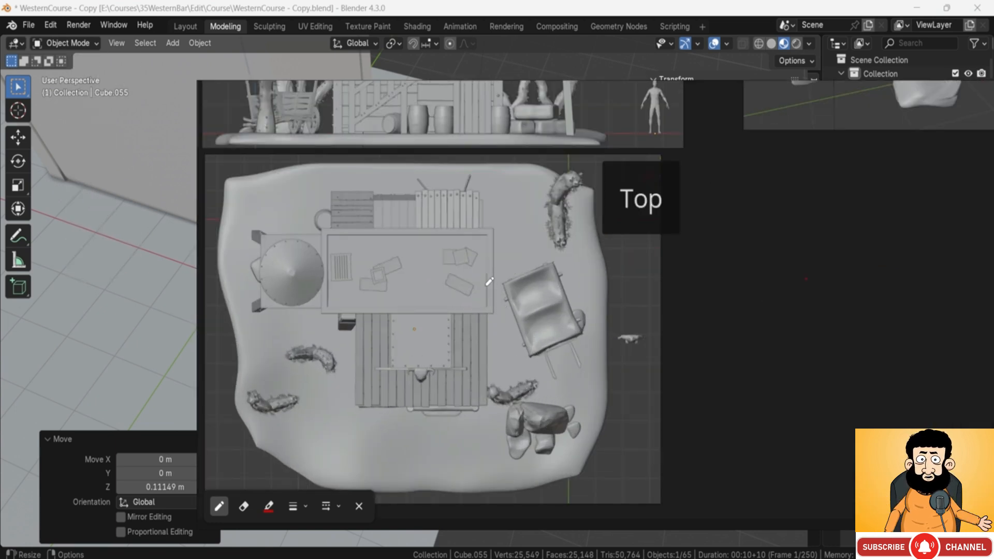
pyautogui.moveTo(489, 281); pyautogui.dragTo(993, 254, button='right')
pyautogui.scroll(-4, 440, 279)
pyautogui.moveTo(365, 261); pyautogui.dragTo(341, 277, button='middle')
pyautogui.press('KP_7')
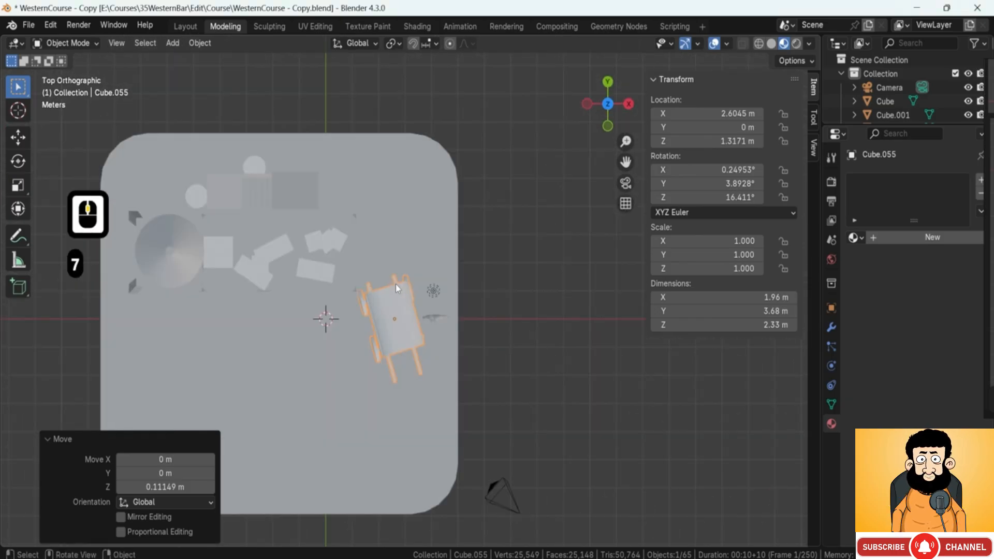
pyautogui.press('g')
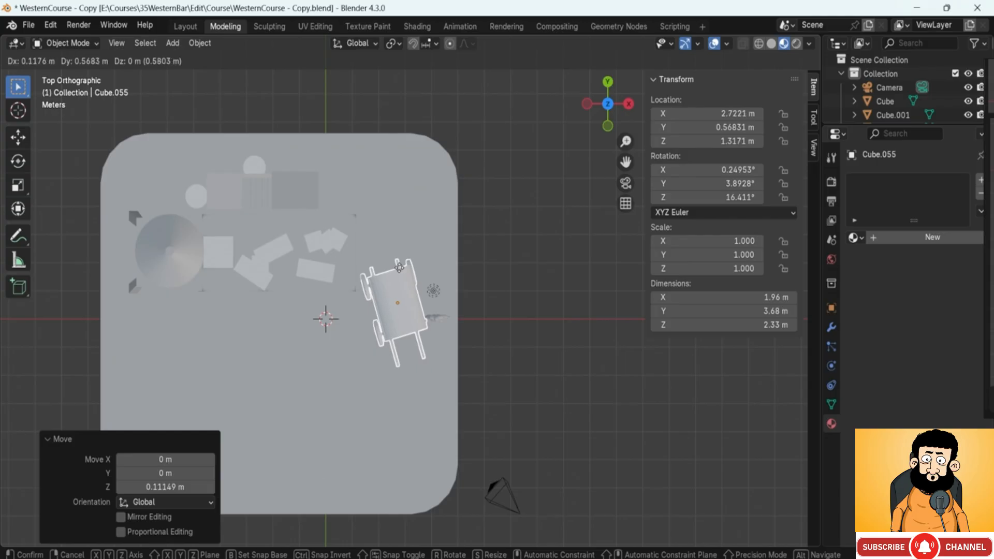
pyautogui.click(399, 267)
# - Shift the wagon about 0.296 m further along X, away from the building wall
pyautogui.moveTo(399, 267); pyautogui.dragTo(355, 206, button='middle')
pyautogui.scroll(3, 394, 223)
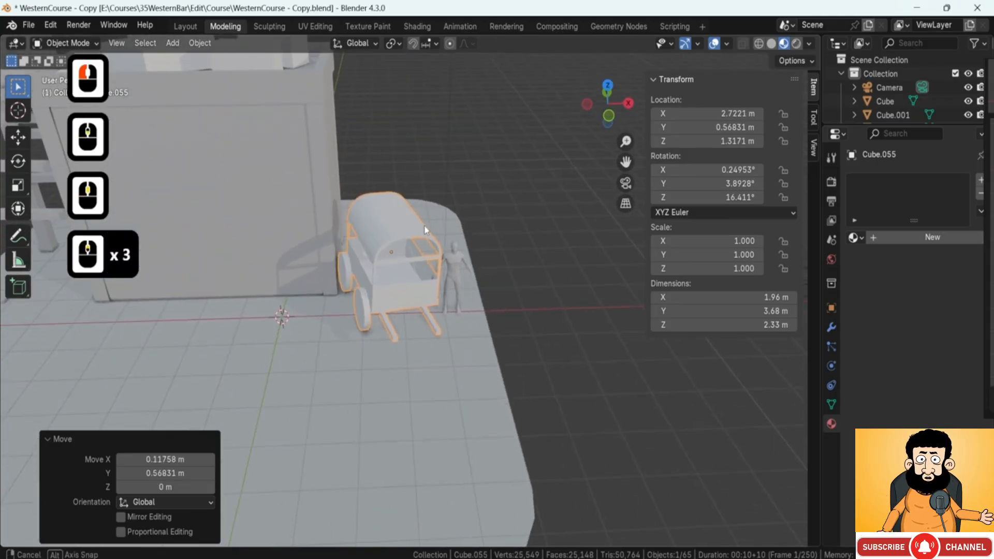
pyautogui.moveTo(425, 230); pyautogui.dragTo(396, 252, button='middle')
pyautogui.click(395, 245)
pyautogui.press('g')
pyautogui.press('x')
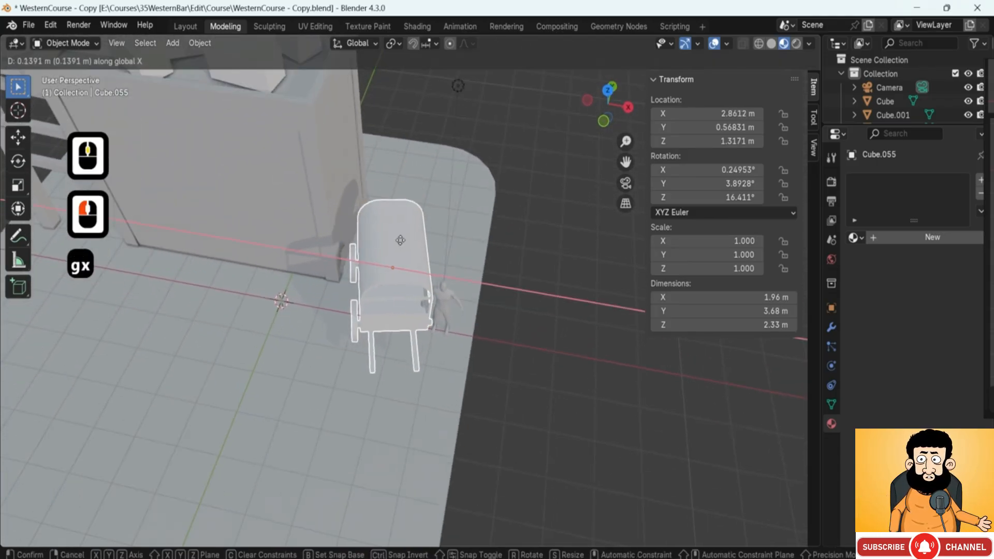
pyautogui.click(405, 243)
# - Move the human reference figure about 2.04 m along X, clear of the wagon
pyautogui.doubleClick(448, 303)
pyautogui.press('g')
pyautogui.press('x')
pyautogui.click(531, 318)
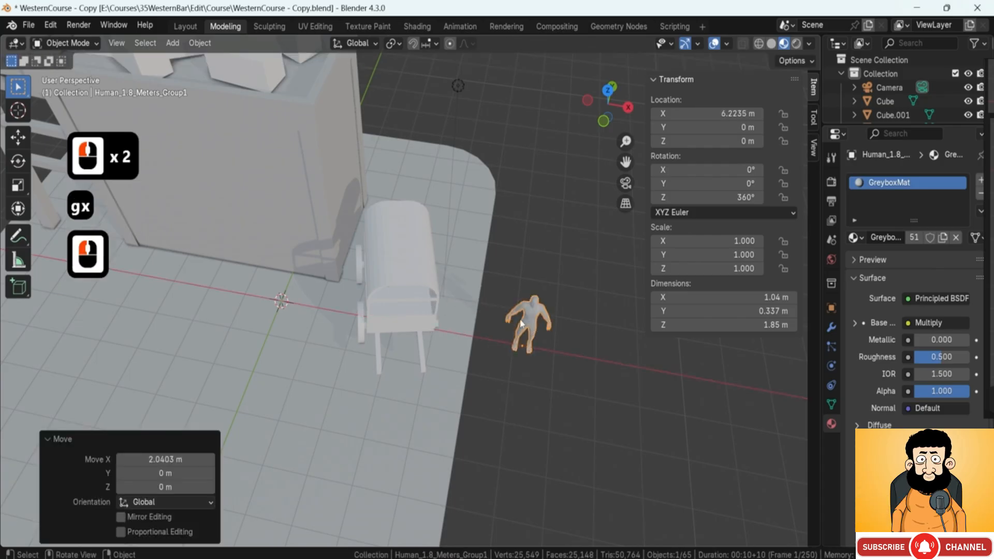
pyautogui.moveTo(531, 318); pyautogui.dragTo(535, 351, button='middle')
pyautogui.scroll(3, 424, 229)
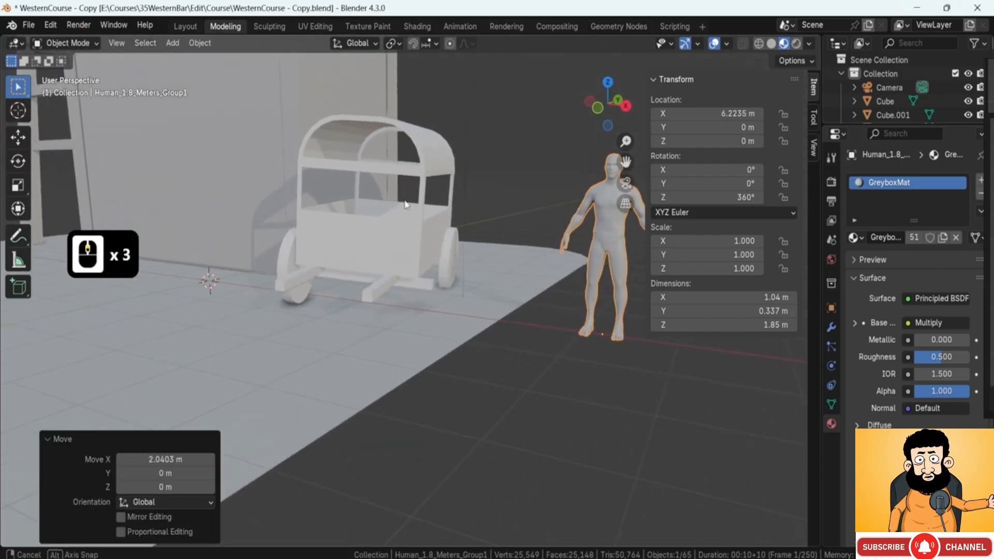
# - Add a cube and move it about 4.198 m along X to the wagon's front corner
pyautogui.click(433, 293)
pyautogui.hotkey('shift', 'a')
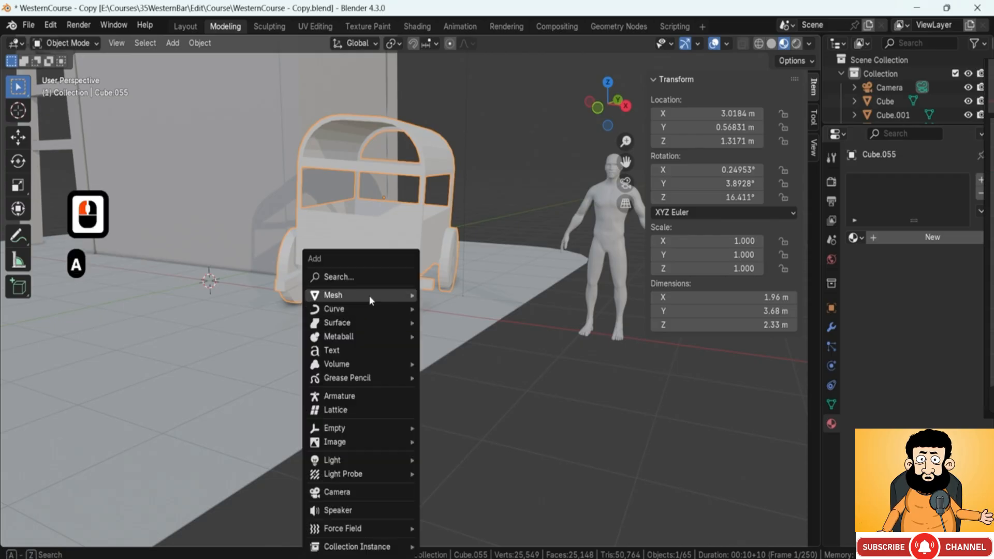
pyautogui.moveTo(369, 296)
pyautogui.click(445, 305)
pyautogui.press('KP_7')
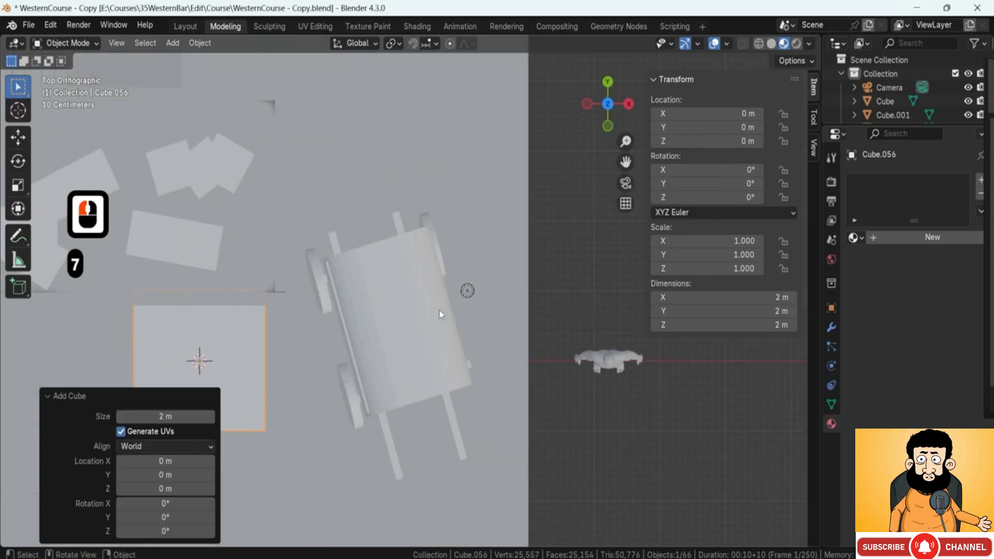
pyautogui.press('g')
pyautogui.click(585, 391)
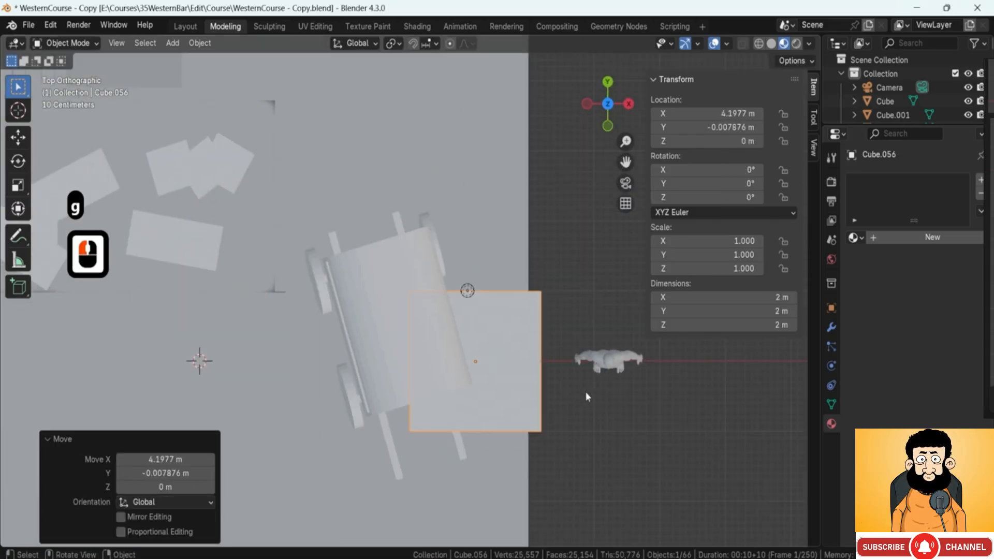
# - Scale the new cube uniformly to about 0.227 and raise it about 0.143 m along Z
pyautogui.moveTo(586, 392); pyautogui.dragTo(542, 261, button='middle')
pyautogui.press('s')
pyautogui.click(465, 277)
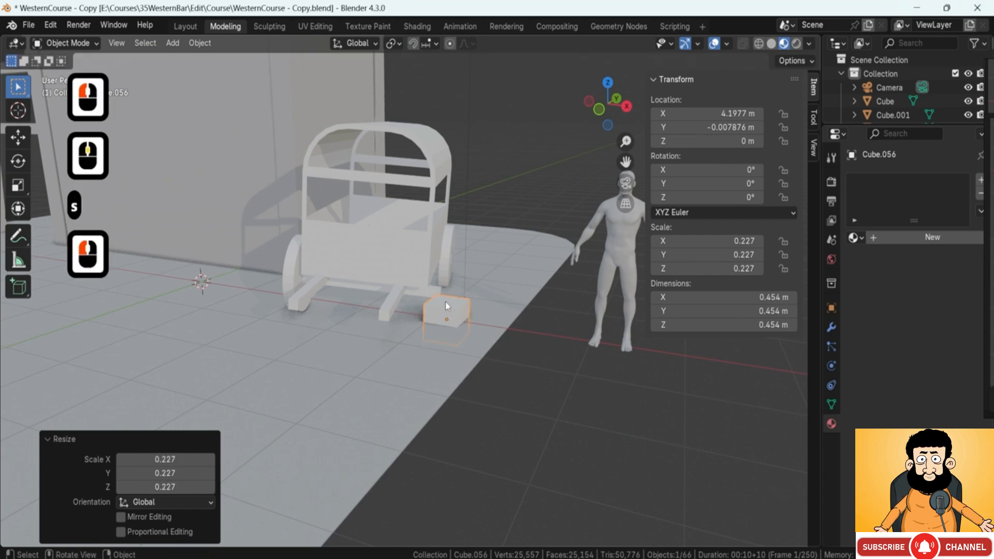
pyautogui.moveTo(465, 277); pyautogui.dragTo(471, 249, button='middle')
pyautogui.press('g')
pyautogui.press('z')
pyautogui.click(476, 224)
# - Flatten the cube to about 0.207 m high and lower it about 0.028 m along Z
pyautogui.press('s')
pyautogui.press('z')
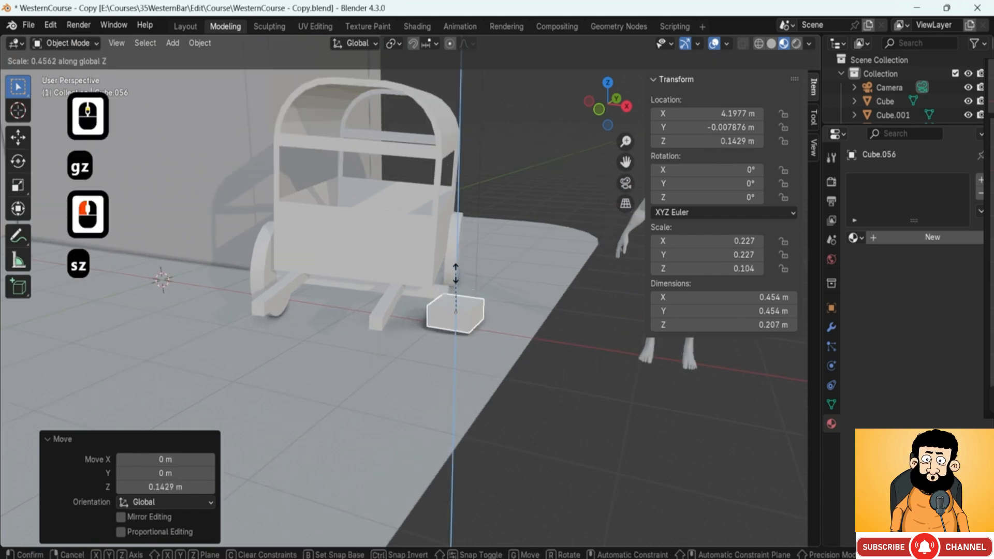
pyautogui.click(455, 276)
pyautogui.press('g')
pyautogui.press('z')
pyautogui.click(478, 299)
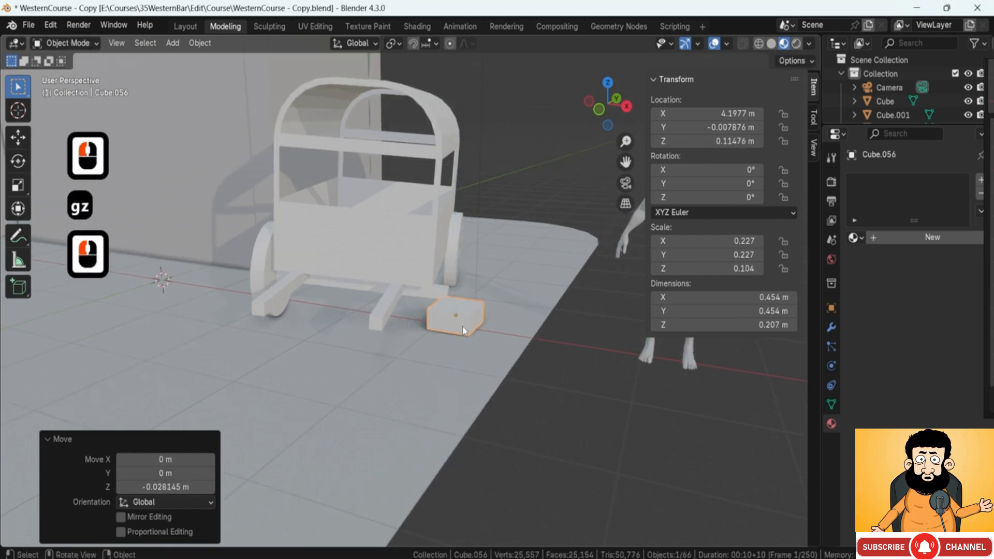
# - Move the small block about -0.158 m along X and 0.013 m along Y in top view, beneath the wagon's front corner
pyautogui.moveTo(462, 327); pyautogui.dragTo(473, 460, button='middle')
pyautogui.press('KP_7')
pyautogui.press('g')
pyautogui.click(492, 409)
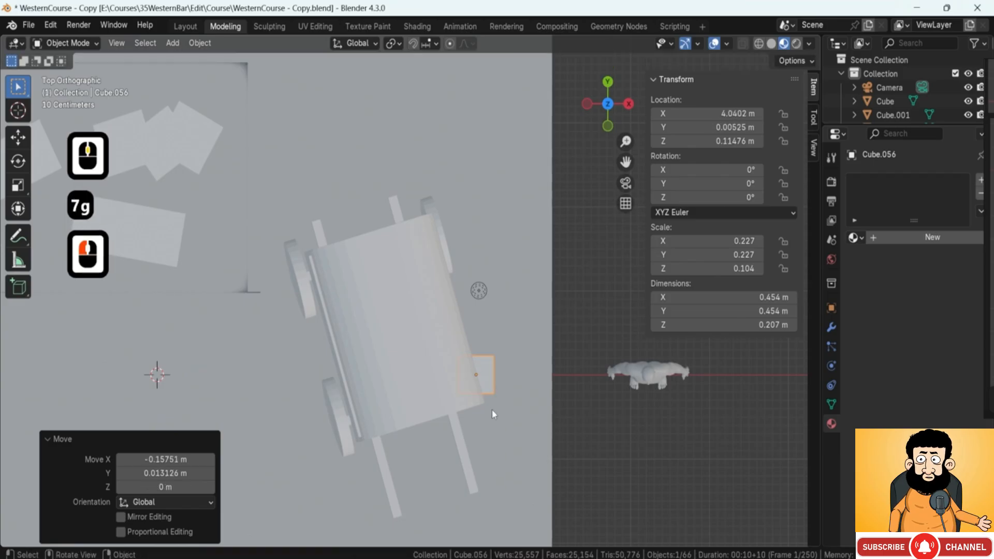
pyautogui.moveTo(492, 411); pyautogui.dragTo(346, 210, button='middle')
pyautogui.scroll(3, 402, 304)
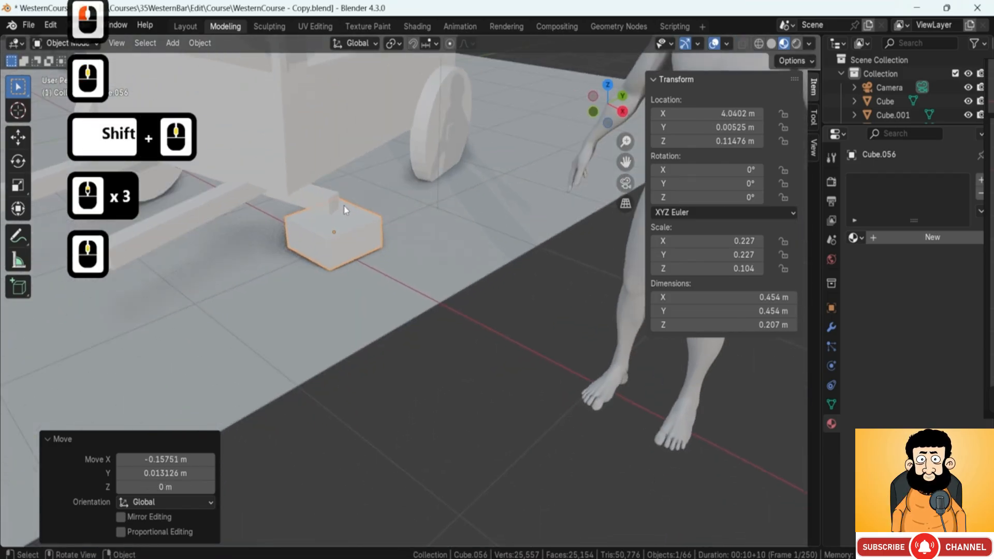
# - Widen the block by scaling it about 1.33 along Y and 1.153 along X
pyautogui.press('s')
pyautogui.press('y')
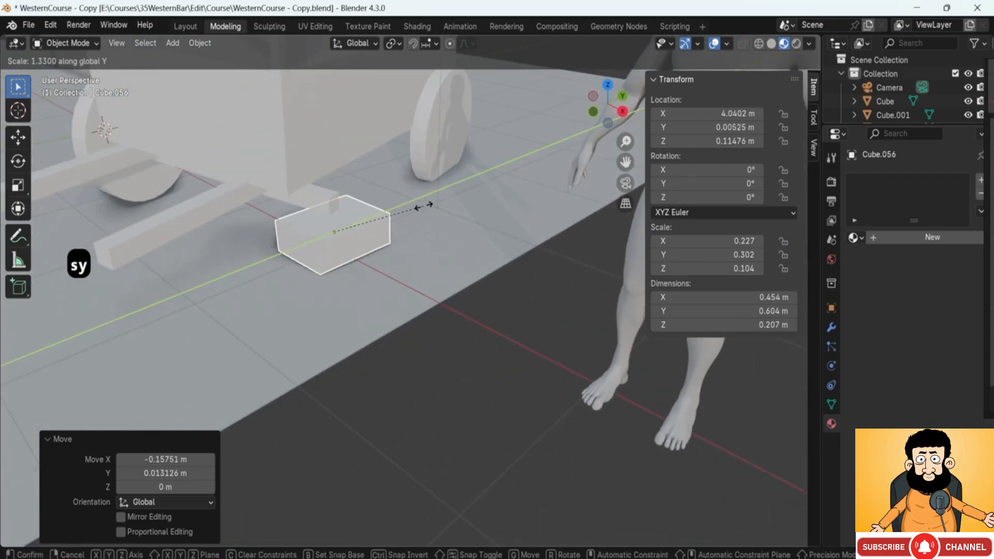
pyautogui.click(424, 206)
pyautogui.press('s')
pyautogui.press('x')
pyautogui.click(440, 219)
# - Raise the block about 0.042 m along Z and scale its height by about 1.375
pyautogui.press('g')
pyautogui.press('z')
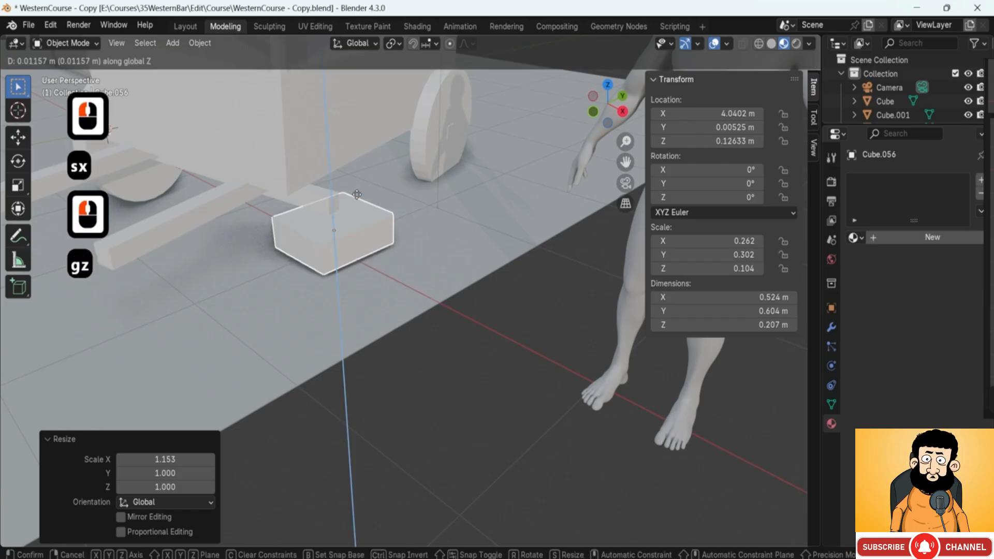
pyautogui.click(357, 195)
pyautogui.press('s')
pyautogui.press('z')
pyautogui.click(331, 149)
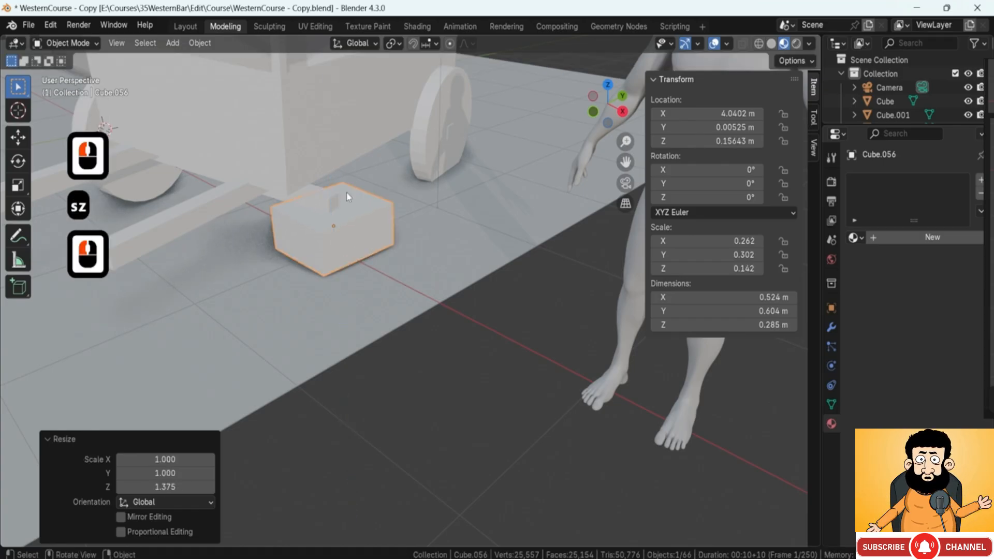
# - Lower the block about 0.033 m along Z to seat it on the ground, and deselect it
pyautogui.click(351, 220)
pyautogui.scroll(-3, 397, 328)
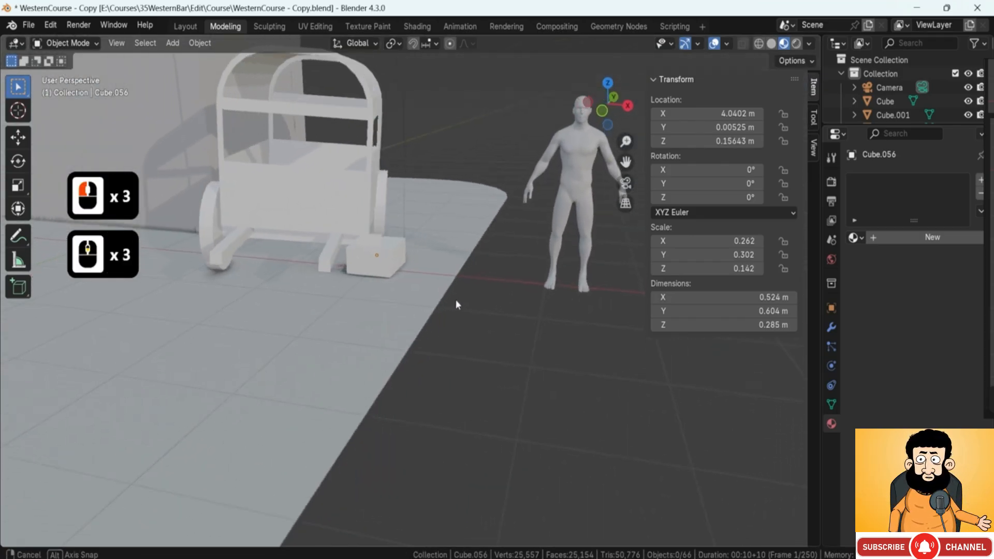
pyautogui.scroll(3, 456, 300)
pyautogui.click(368, 251)
pyautogui.press('g')
pyautogui.press('z')
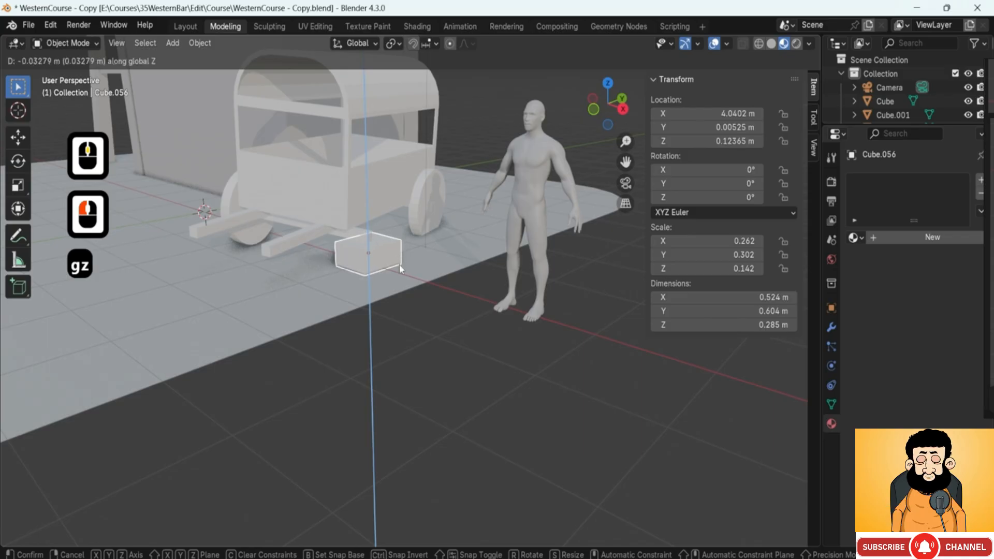
pyautogui.click(400, 267)
pyautogui.click(347, 316)
pyautogui.scroll(-4, 346, 314)
pyautogui.moveTo(345, 314); pyautogui.dragTo(397, 303, button='middle')
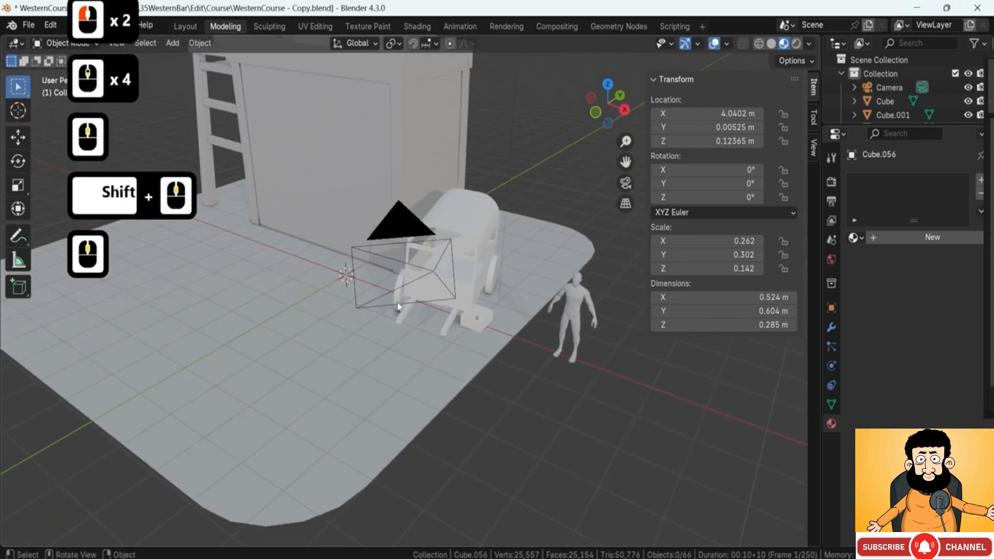
# - Apply Shade Auto Smooth with a 30° angle to the wagon
pyautogui.moveTo(468, 250); pyautogui.dragTo(442, 205, button='middle')
pyautogui.scroll(5, 470, 254)
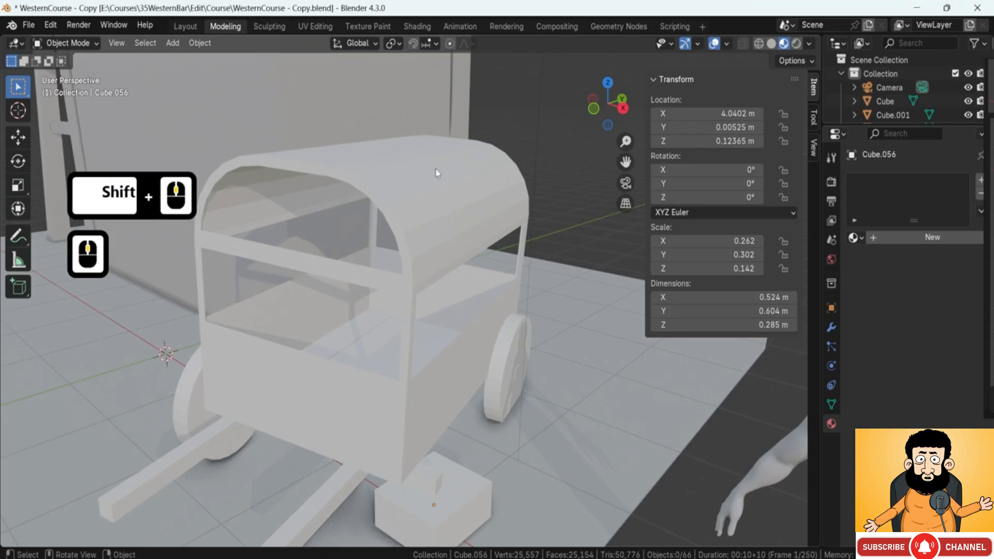
pyautogui.click(439, 213)
pyautogui.rightClick(436, 208)
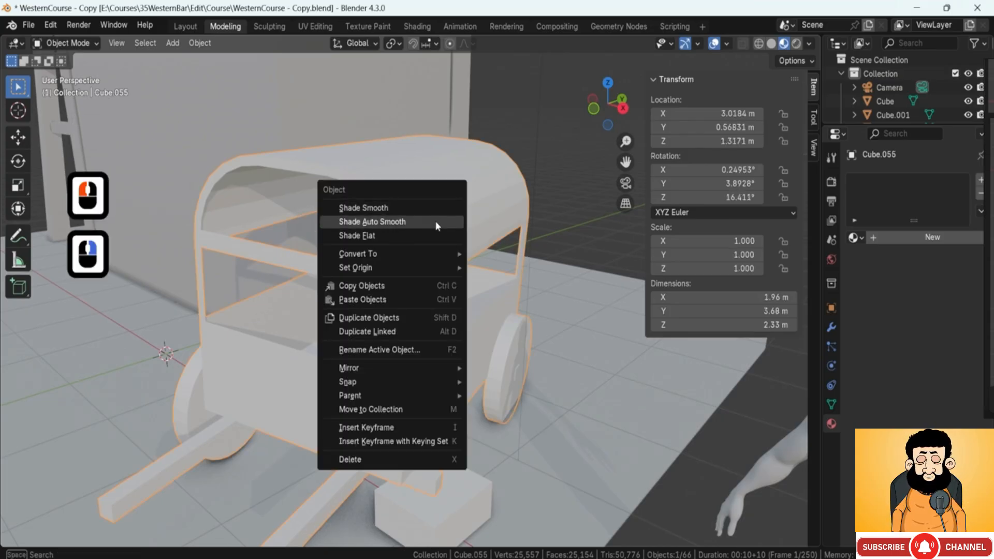
pyautogui.click(435, 220)
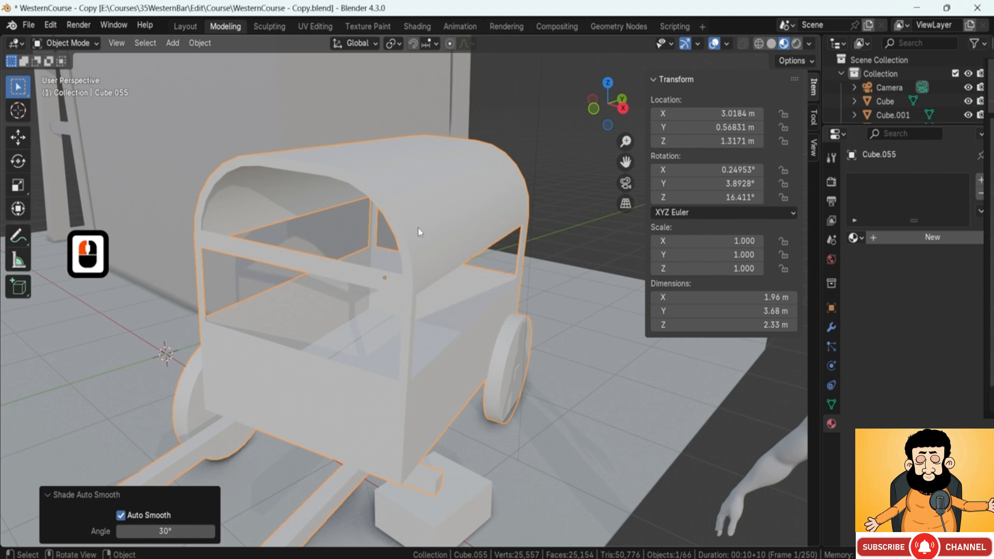
# - Switch the wagon to flat shading for comparison, and reapply Shade Auto Smooth at 30°
pyautogui.scroll(2, 418, 228)
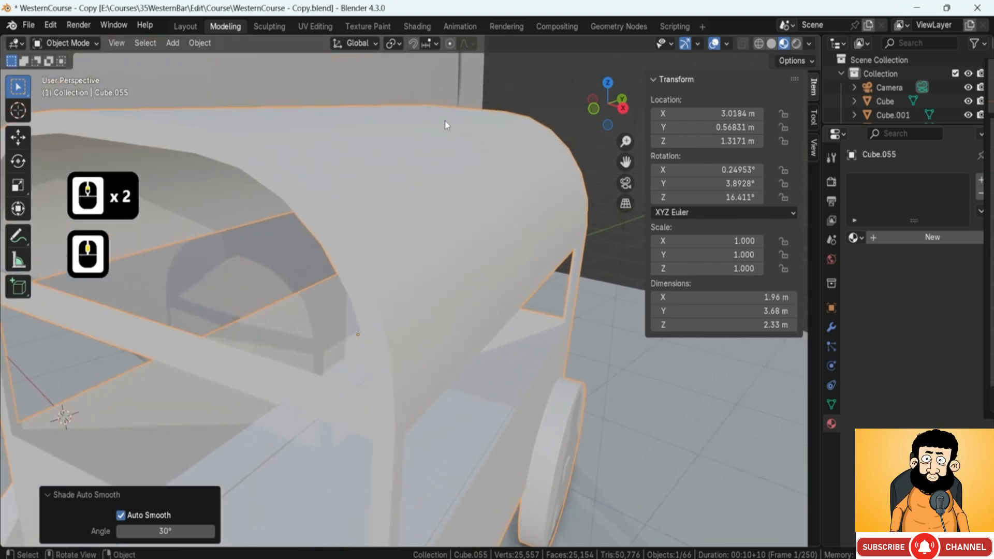
pyautogui.rightClick(438, 167)
pyautogui.click(432, 181)
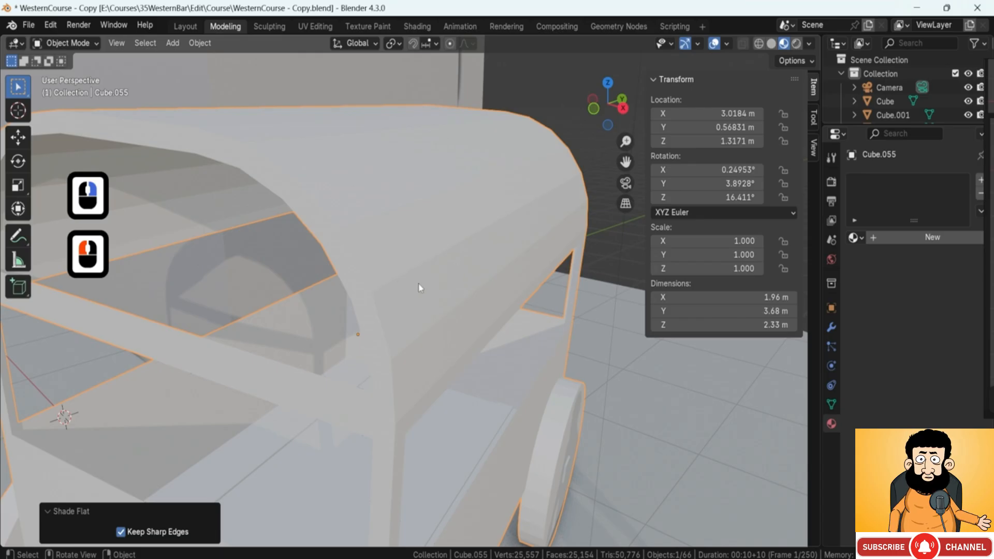
pyautogui.rightClick(424, 231)
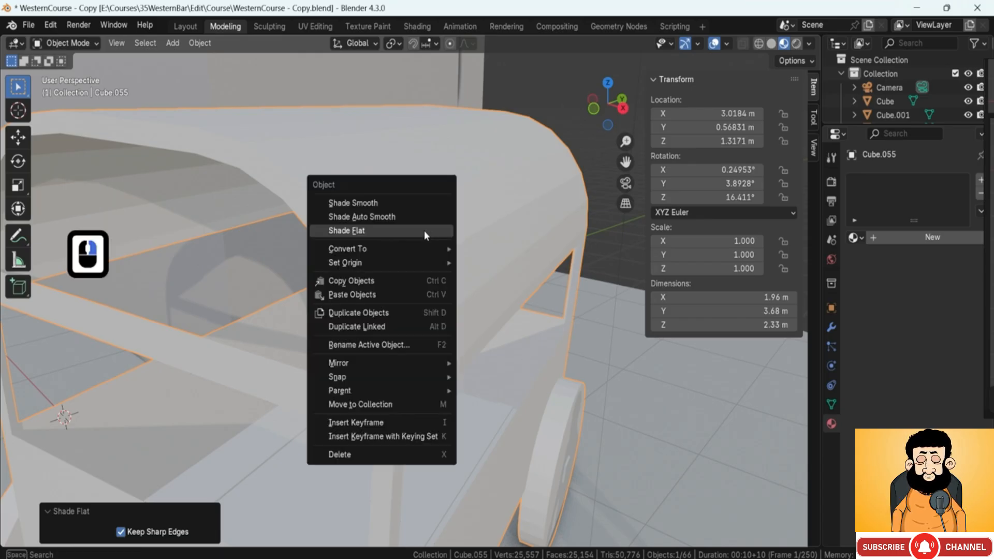
pyautogui.click(420, 216)
pyautogui.scroll(-7, 416, 228)
pyautogui.keyDown('shift'); pyautogui.moveTo(332, 347); pyautogui.dragTo(471, 366, button='middle'); pyautogui.keyUp('shift')
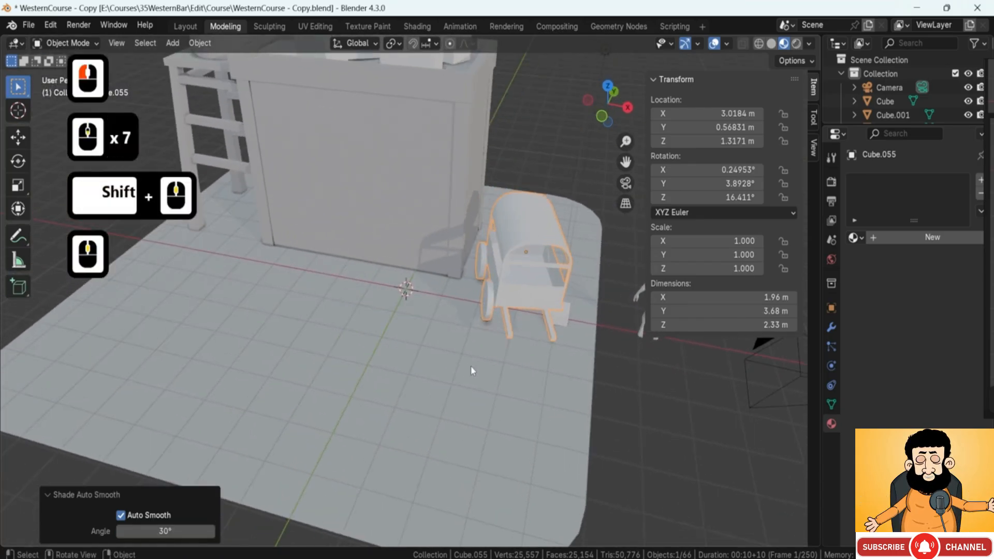